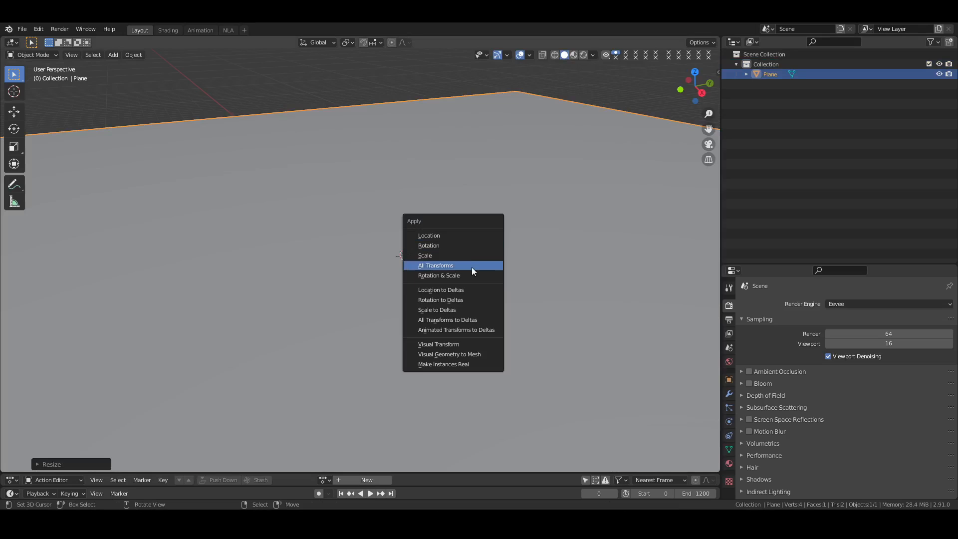
# Step: Apply all transforms to the plane and add a cube mesh to the scene
pyautogui.click(471, 266)
pyautogui.moveTo(415, 216); pyautogui.dragTo(433, 239, button='middle')
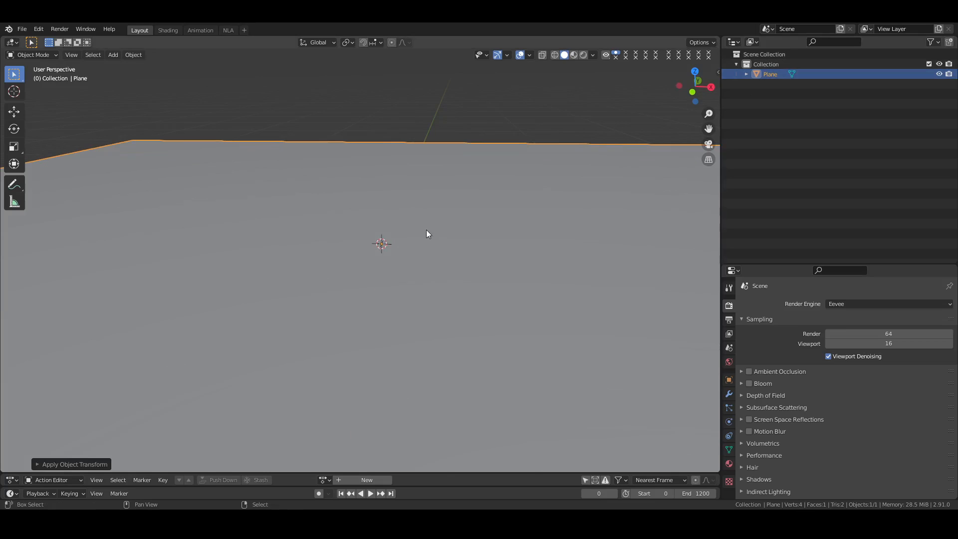
pyautogui.hotkey('shift', 'a')
pyautogui.moveTo(427, 229)
pyautogui.click(467, 238)
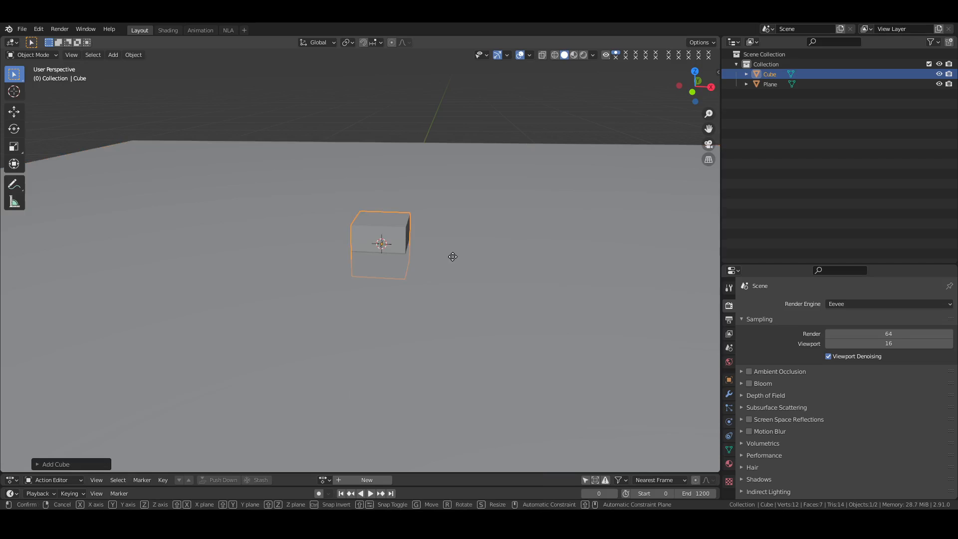
# Step: Scale the cube up and raise it along Z until it rests on the plane
pyautogui.press('s')
pyautogui.click(565, 262)
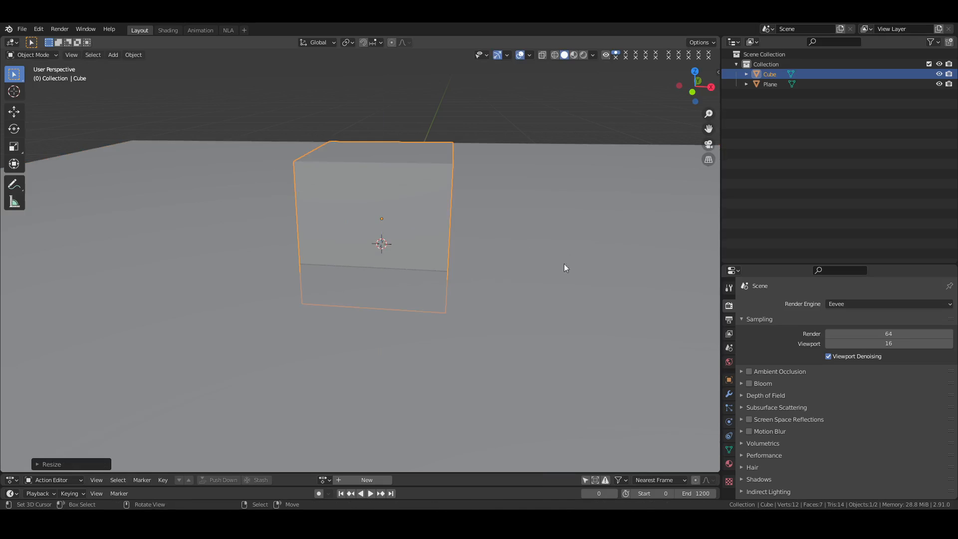
pyautogui.press('g')
pyautogui.press('z')
pyautogui.click(538, 243)
pyautogui.scroll(-4, 537, 244)
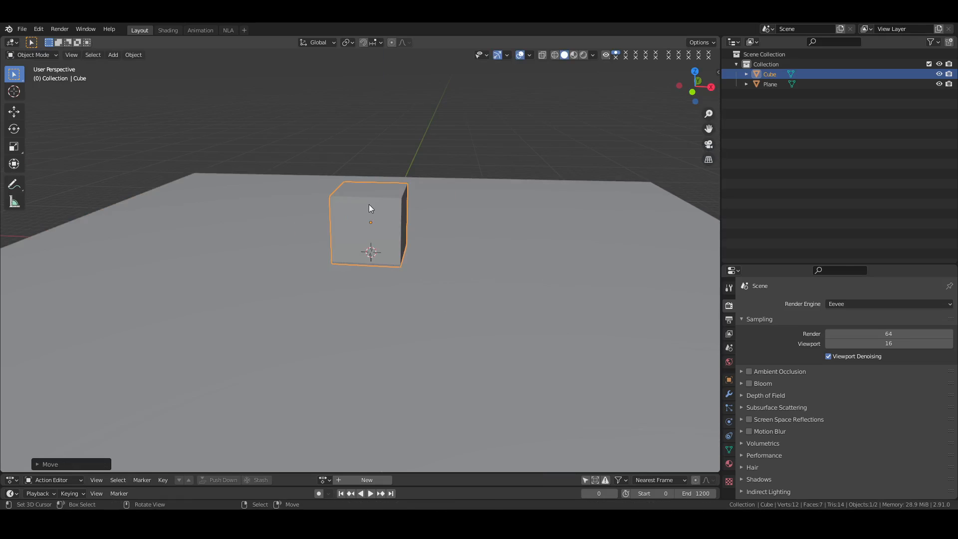
pyautogui.press('g')
pyautogui.press('z')
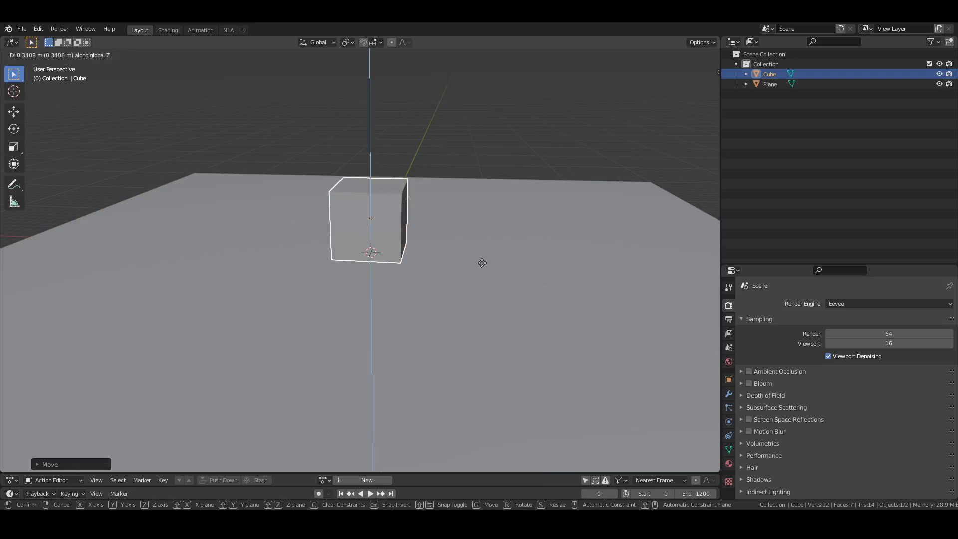
pyautogui.click(483, 172)
pyautogui.moveTo(441, 275)
pyautogui.mouseDown(button='middle')
pyautogui.moveTo(483, 260)
pyautogui.moveTo(436, 265)
pyautogui.moveTo(453, 255)
pyautogui.moveTo(402, 278)
pyautogui.moveTo(456, 281)
pyautogui.mouseUp(button='middle')
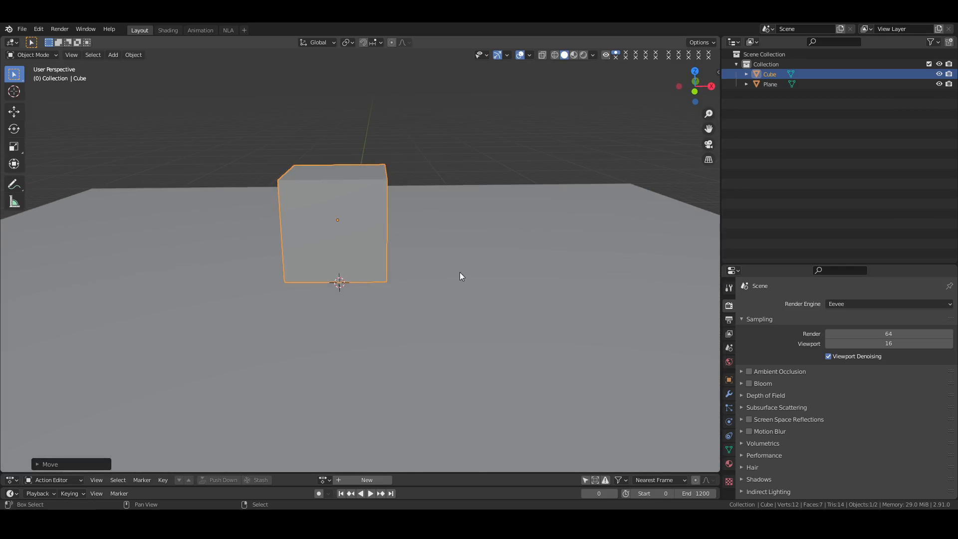
# Step: Add a camera to the scene and look through it at the cube
pyautogui.hotkey('shift', 'a')
pyautogui.moveTo(435, 418)
pyautogui.click(505, 419)
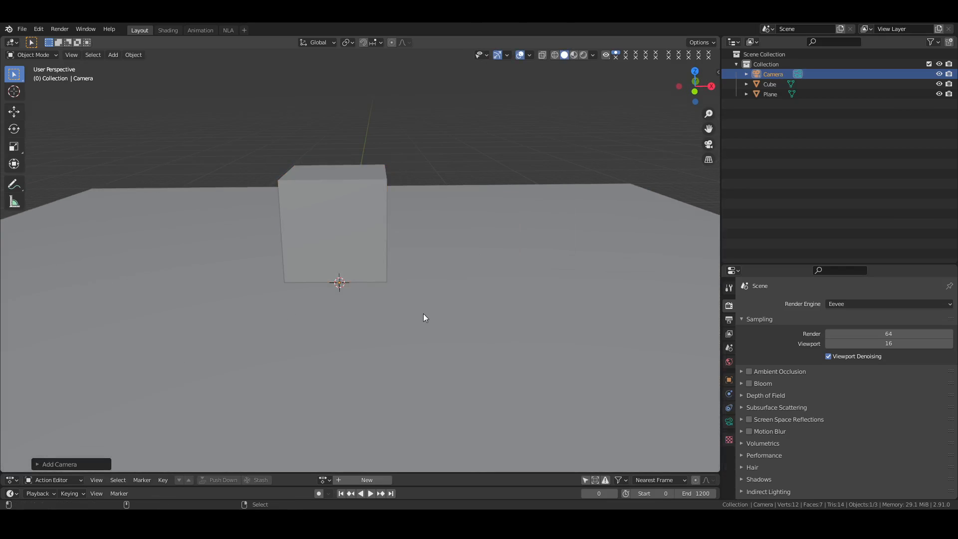
pyautogui.press('KP_0')
pyautogui.scroll(3, 424, 313)
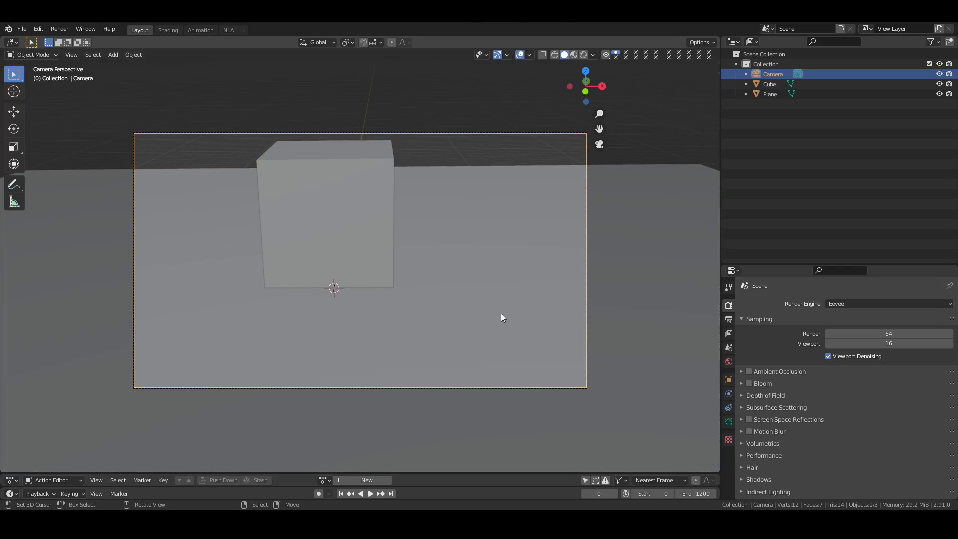
# Step: Lock the camera to the view and frame the cube near the centre of the shot from a low angle
pyautogui.press('n')
pyautogui.click(715, 113)
pyautogui.click(662, 192)
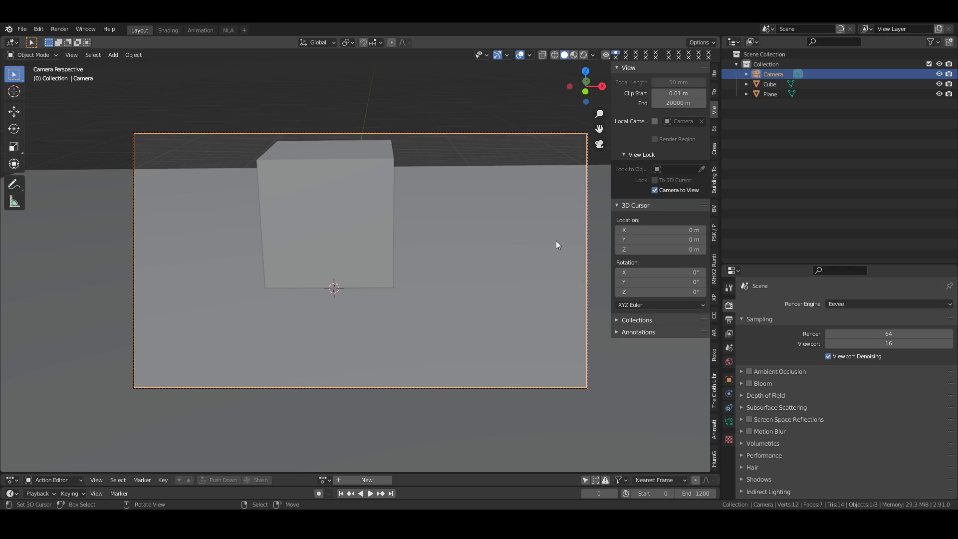
pyautogui.press('n')
pyautogui.moveTo(543, 240); pyautogui.dragTo(383, 290, button='middle')
pyautogui.keyDown('ctrl'); pyautogui.moveTo(387, 248); pyautogui.dragTo(394, 261, button='middle'); pyautogui.keyUp('ctrl')
pyautogui.keyDown('shift'); pyautogui.moveTo(370, 237); pyautogui.dragTo(377, 247, button='middle'); pyautogui.keyUp('shift')
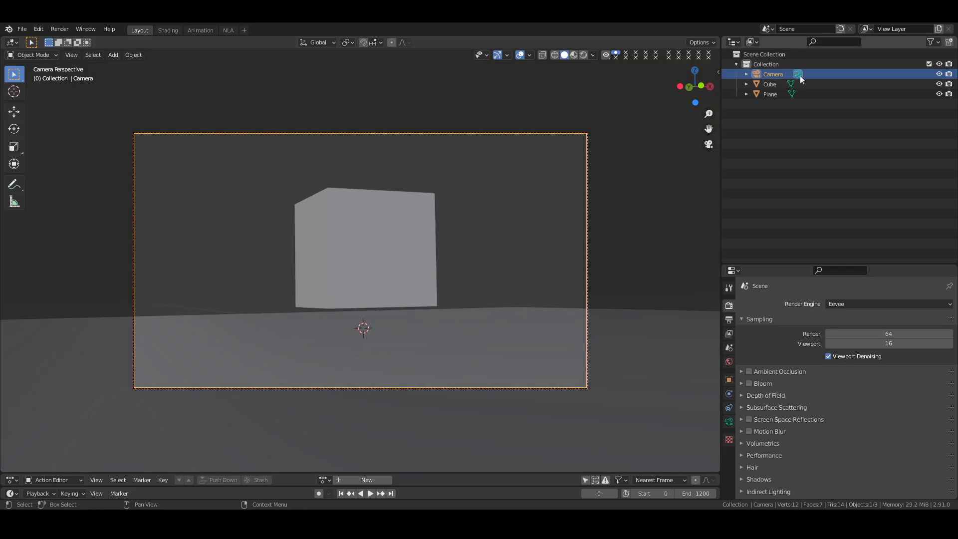
# Step: Create a second collection under the Scene Collection and make it the active collection
pyautogui.click(773, 64)
pyautogui.rightClick(773, 54)
pyautogui.click(772, 57)
pyautogui.click(769, 103)
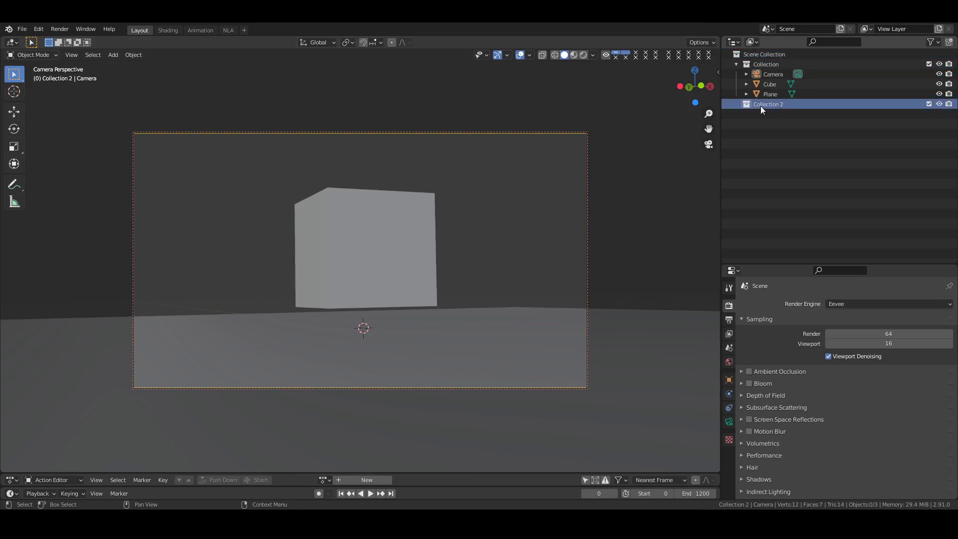
# Step: Add a new cube in Collection 2 and scale it up until it fills the camera frame
pyautogui.hotkey('shift', 'a')
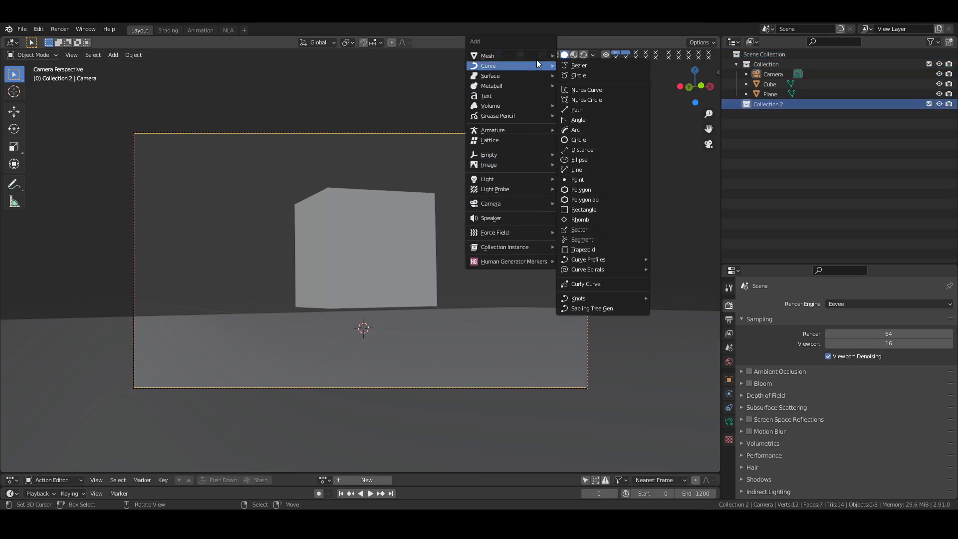
pyautogui.moveTo(546, 56)
pyautogui.click(590, 67)
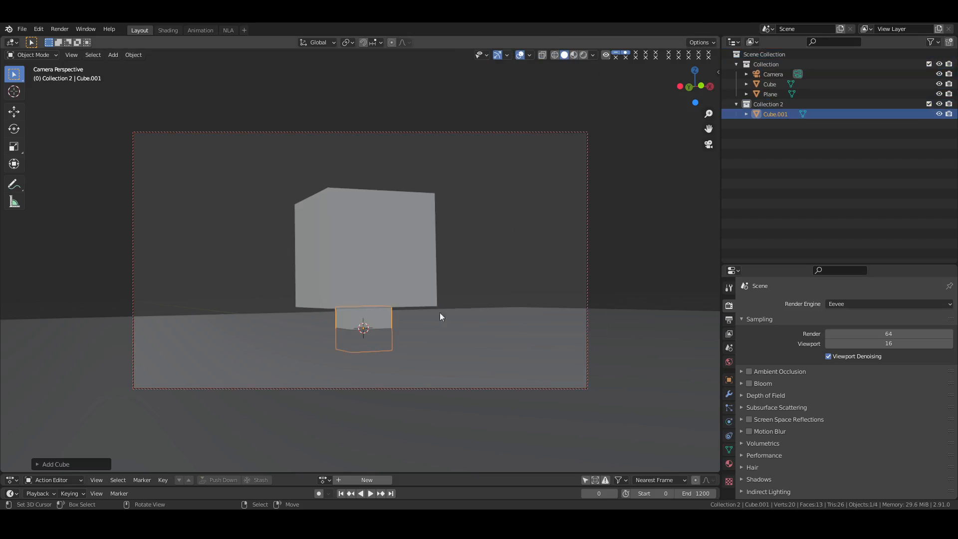
pyautogui.press('s')
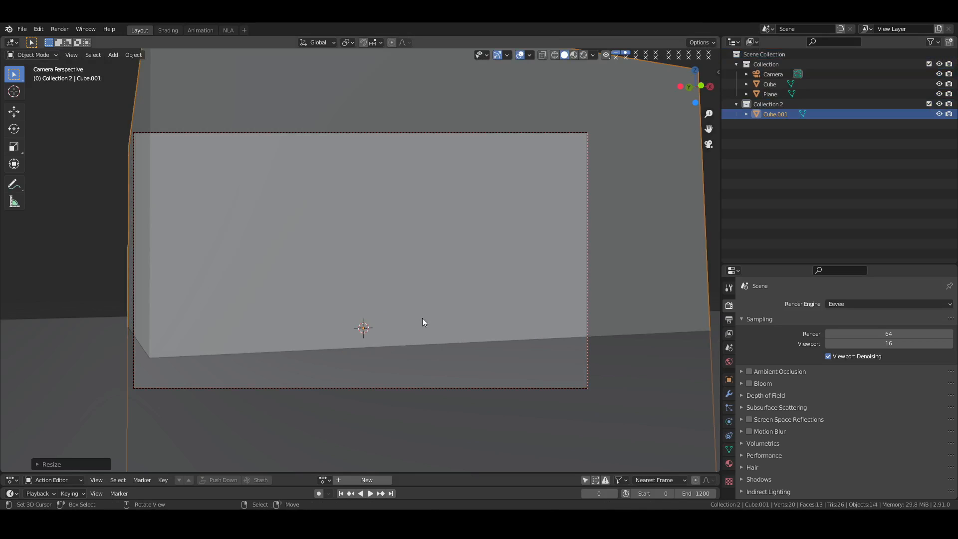
pyautogui.click(583, 291)
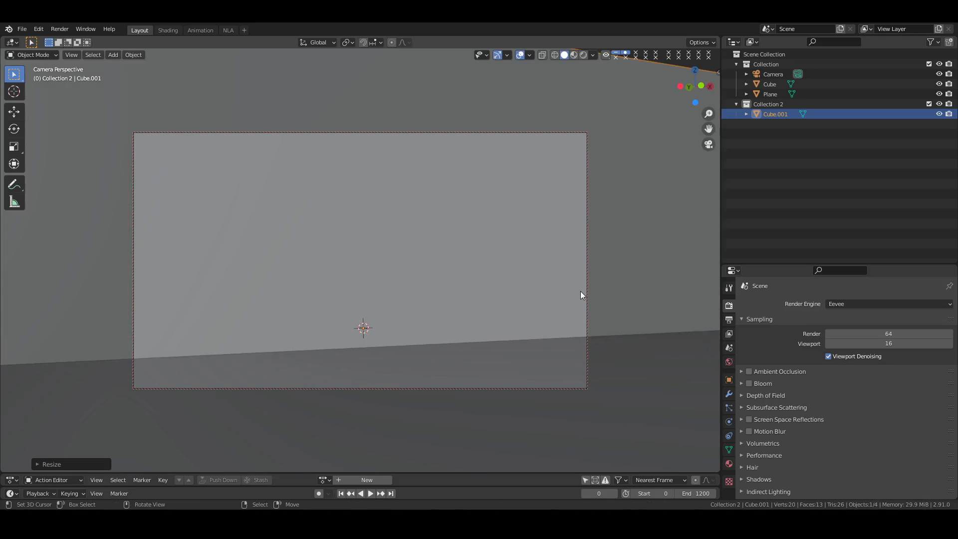
# Step: Adjust the large cube's proportions, narrowing it along X and resizing it to stay within the plane's edges
pyautogui.press('KP_0')
pyautogui.scroll(-5, 546, 298)
pyautogui.press('s')
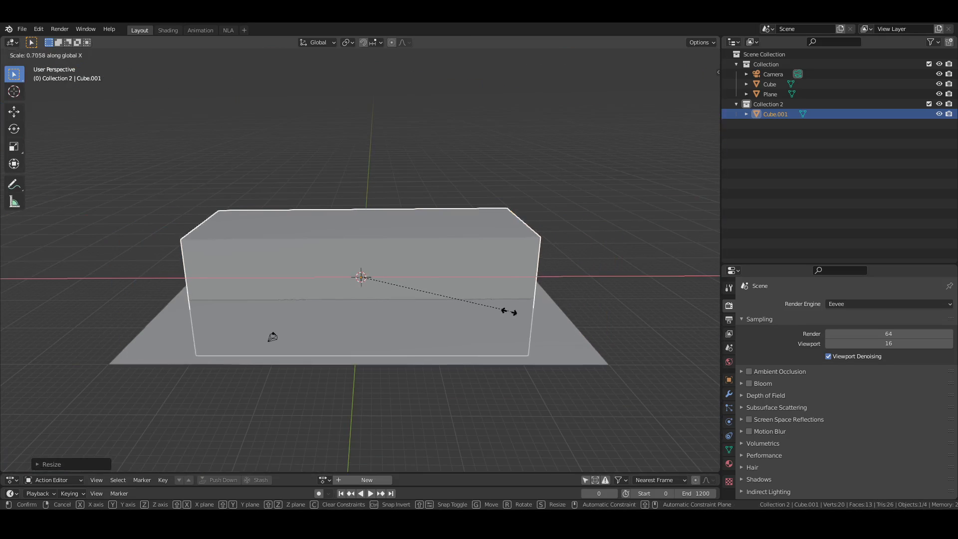
pyautogui.click(475, 304)
pyautogui.moveTo(475, 304); pyautogui.dragTo(448, 331, button='middle')
pyautogui.press('s')
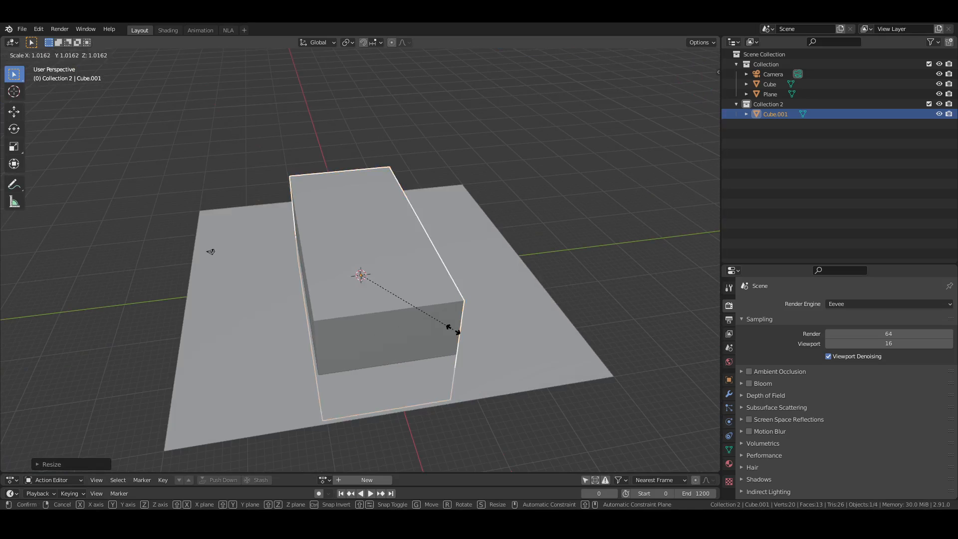
pyautogui.click(501, 355)
pyautogui.press('s')
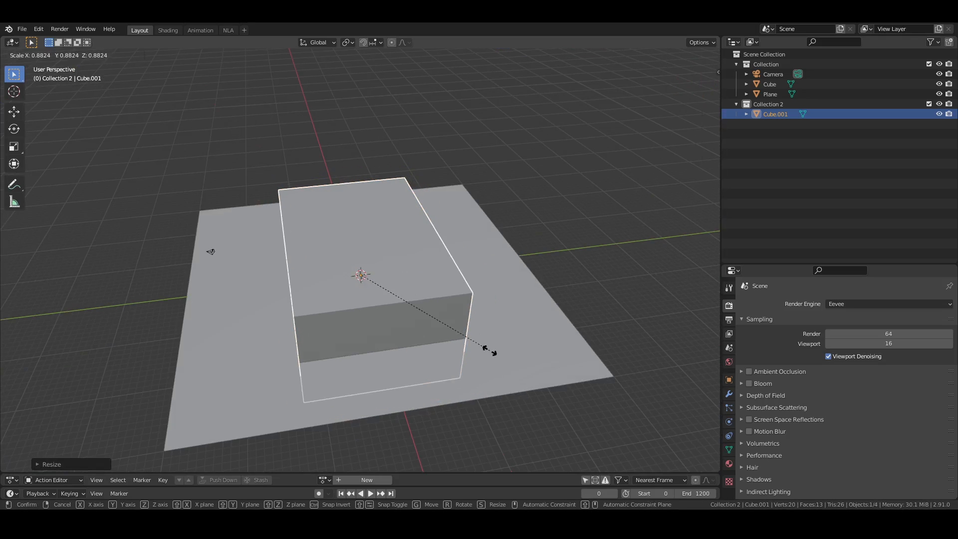
pyautogui.click(459, 352)
# Step: Raise the large cube along Z and check its coverage through the camera
pyautogui.press('g')
pyautogui.press('z')
pyautogui.click(273, 339)
pyautogui.moveTo(272, 336); pyautogui.dragTo(427, 282, button='middle')
pyautogui.press('KP_0')
pyautogui.press('KP_0')
pyautogui.press('KP_0')
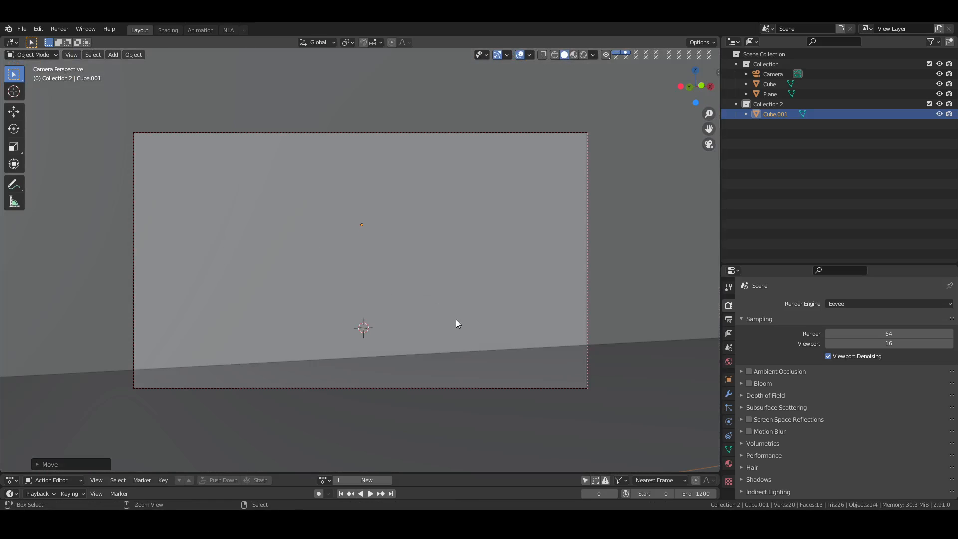
# Step: Hide the large cube in the viewport and reframe the camera slightly around the smaller cube
pyautogui.click(774, 75)
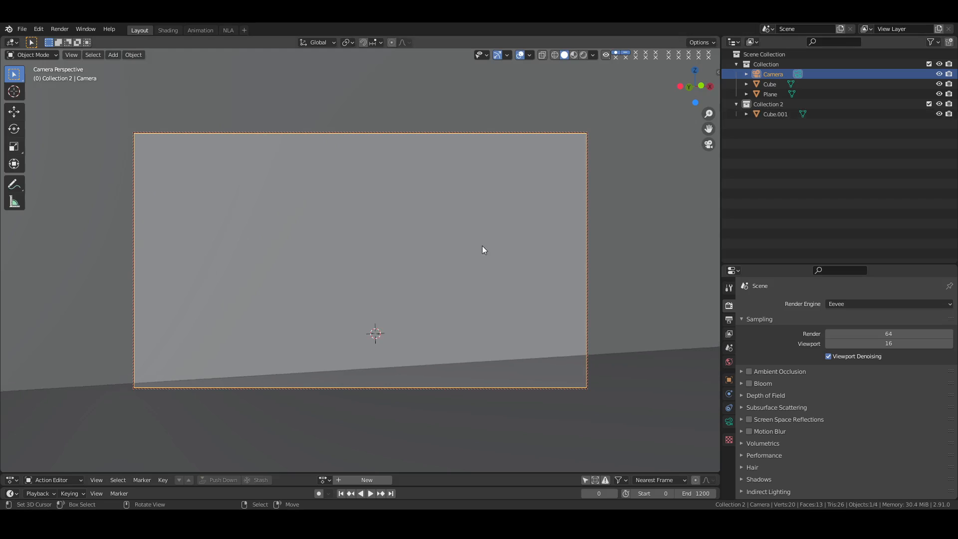
pyautogui.click(939, 114)
pyautogui.moveTo(500, 278)
pyautogui.mouseDown(button='middle')
pyautogui.moveTo(507, 273)
pyautogui.moveTo(485, 274)
pyautogui.mouseUp(button='middle')
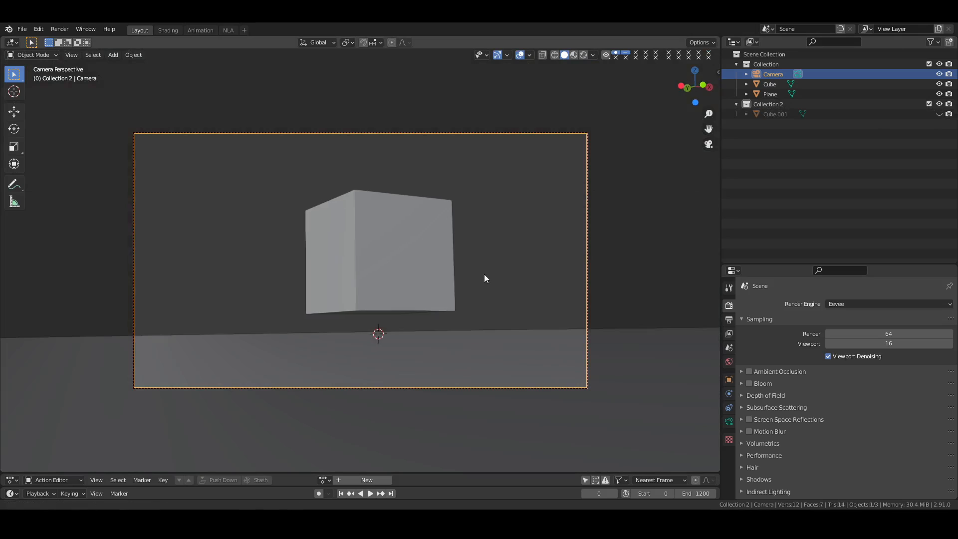
# Step: Create a third collection under the Scene Collection and make it active
pyautogui.rightClick(764, 54)
pyautogui.click(764, 54)
pyautogui.click(774, 122)
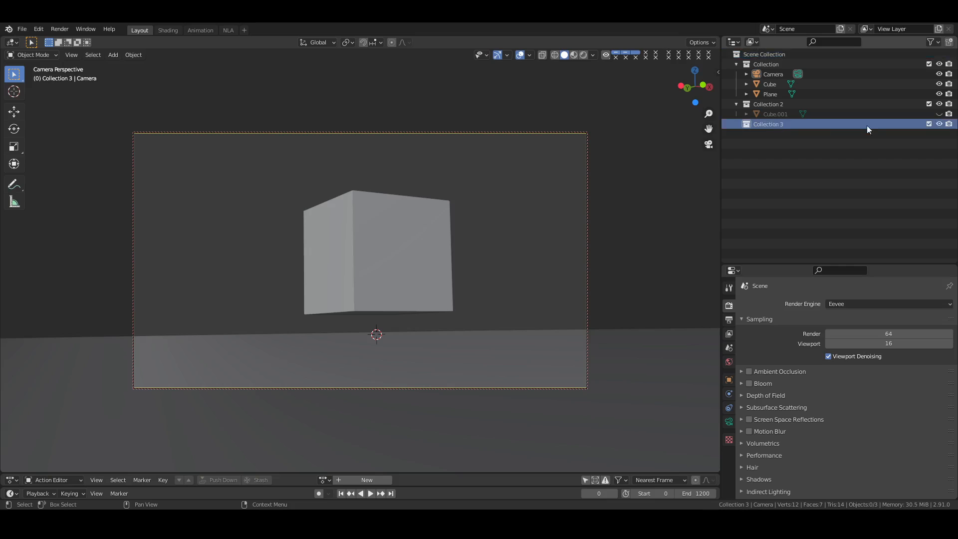
# Step: Add a spot light in Collection 3 and raise it straight up above the cube
pyautogui.hotkey('shift', 'a')
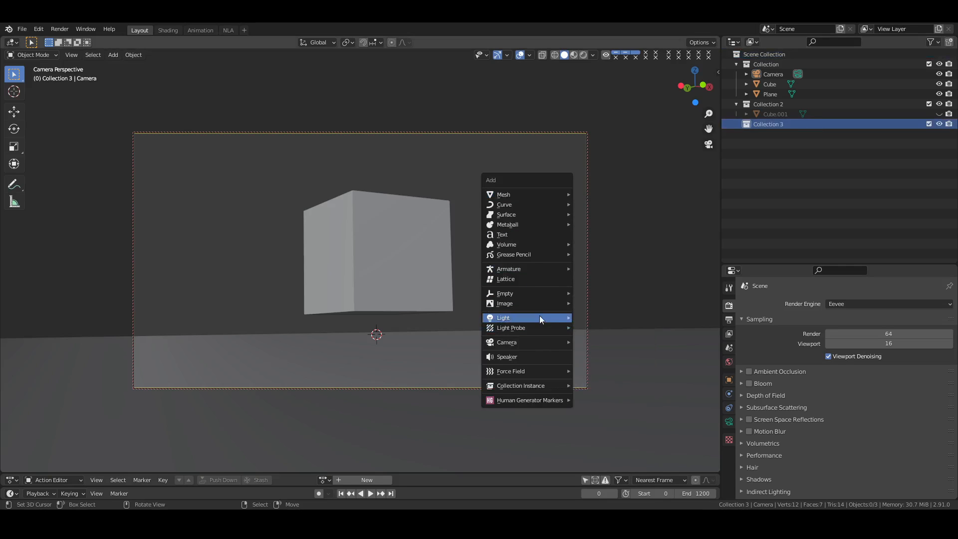
pyautogui.moveTo(539, 317)
pyautogui.click(609, 341)
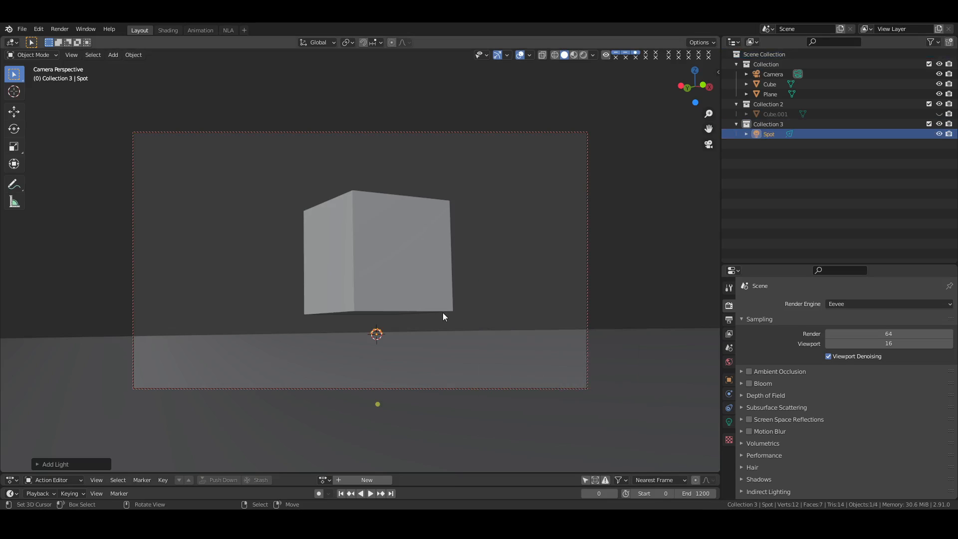
pyautogui.hotkey('shift', 'space')
pyautogui.press('t')
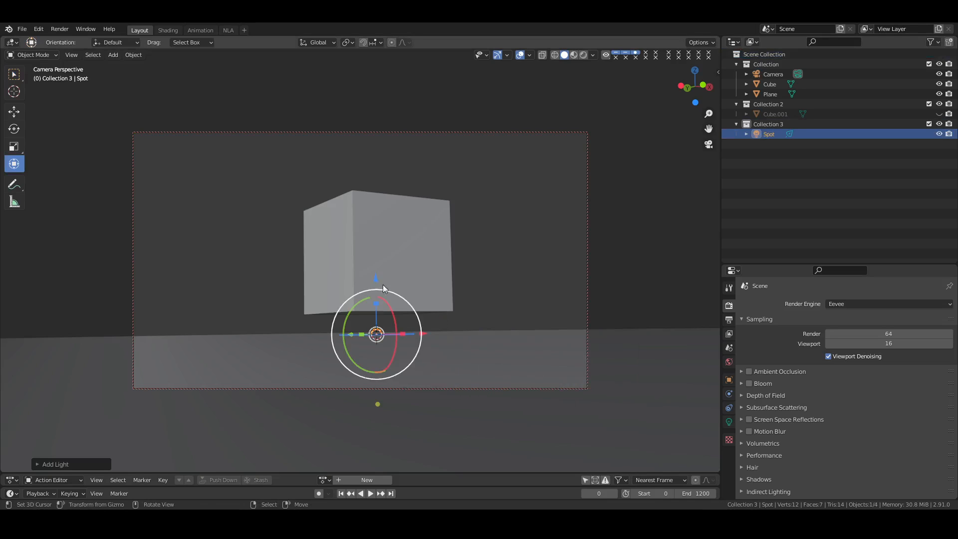
pyautogui.moveTo(375, 278); pyautogui.dragTo(373, 50)
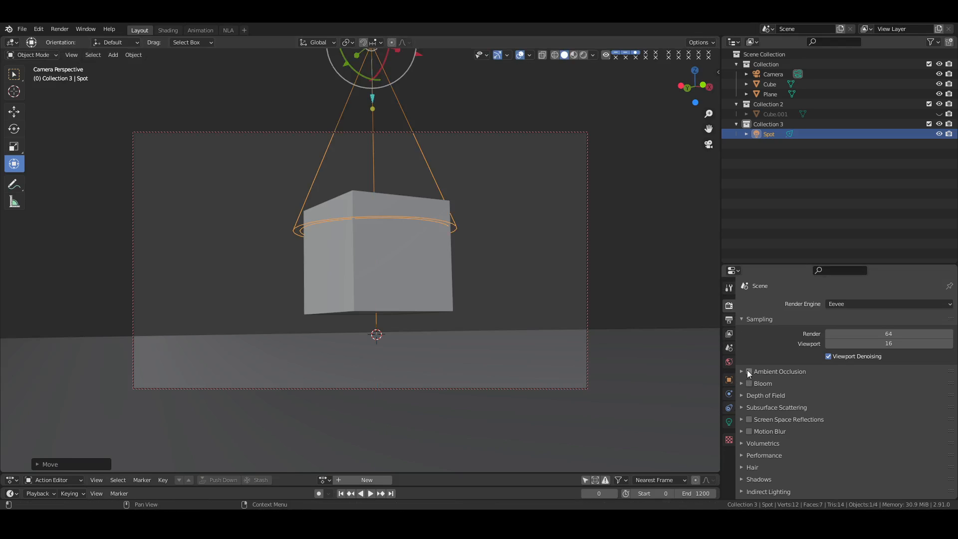
# Step: Enable Ambient Occlusion, Bloom and Screen Space Reflections for Eevee, and switch the viewport to rendered shading
pyautogui.click(749, 420)
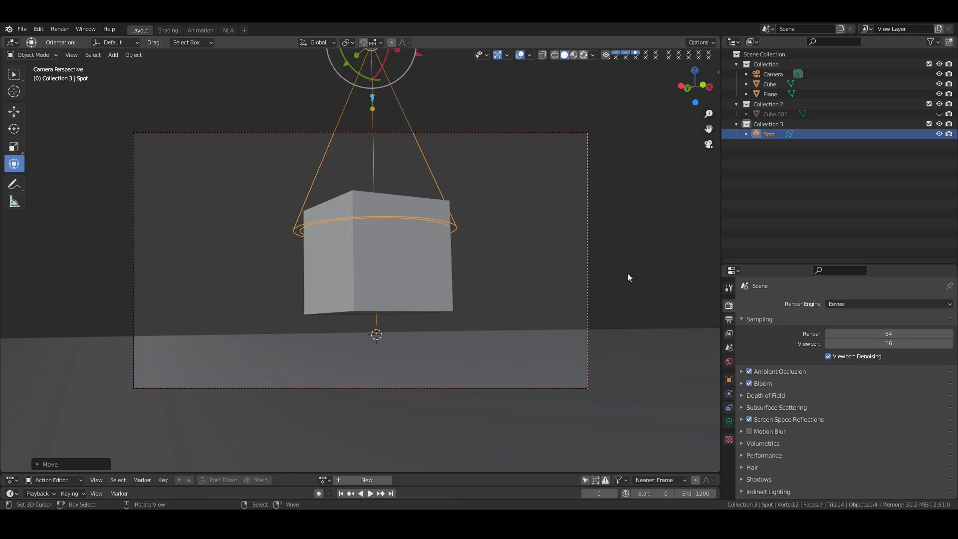
pyautogui.hotkey('shift', 'z')
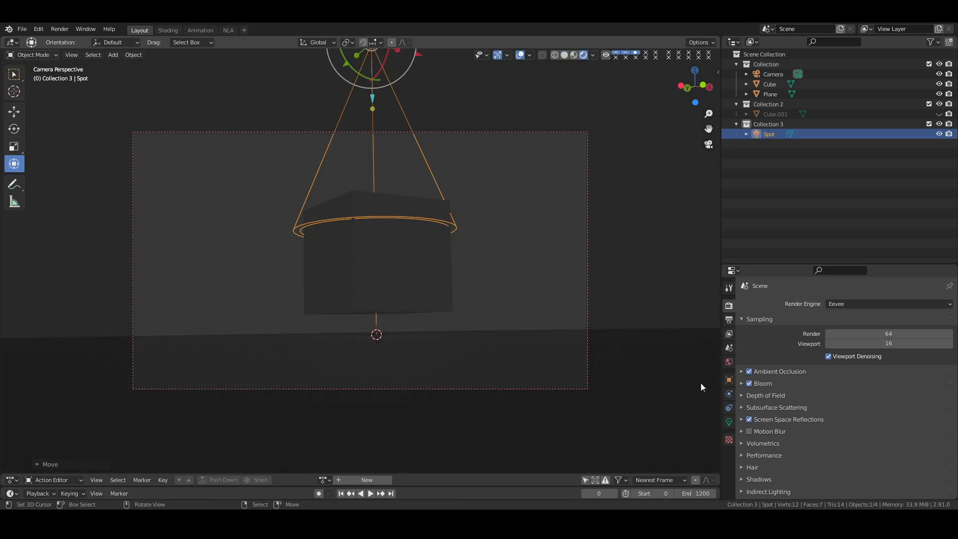
# Step: Turn on Contact Shadows in the spot light's shadow settings
pyautogui.click(729, 422)
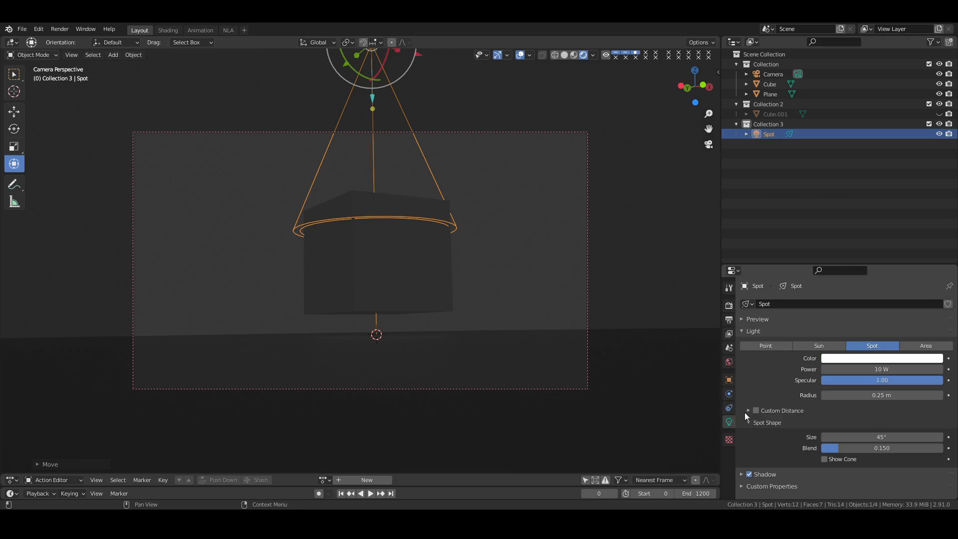
pyautogui.click(754, 474)
pyautogui.scroll(-4, 784, 448)
pyautogui.click(761, 441)
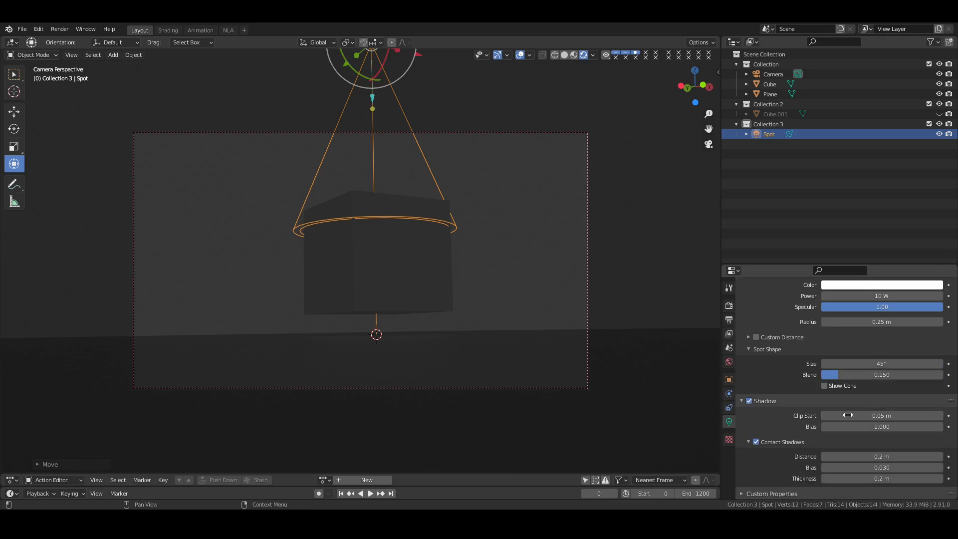
# Step: Set the spot light's blend to 0.792 and its power to 5000 W
pyautogui.moveTo(880, 374); pyautogui.dragTo(900, 375)
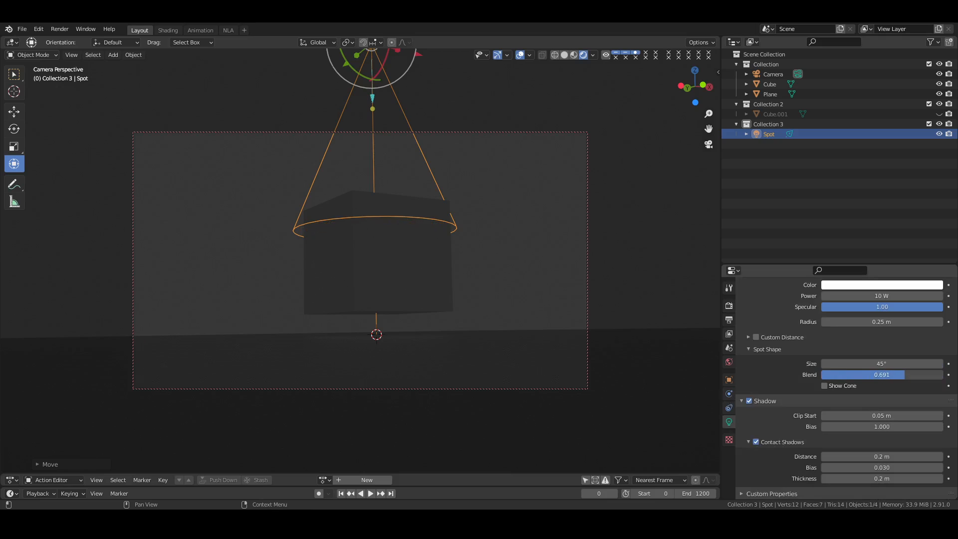
pyautogui.scroll(3, 874, 350)
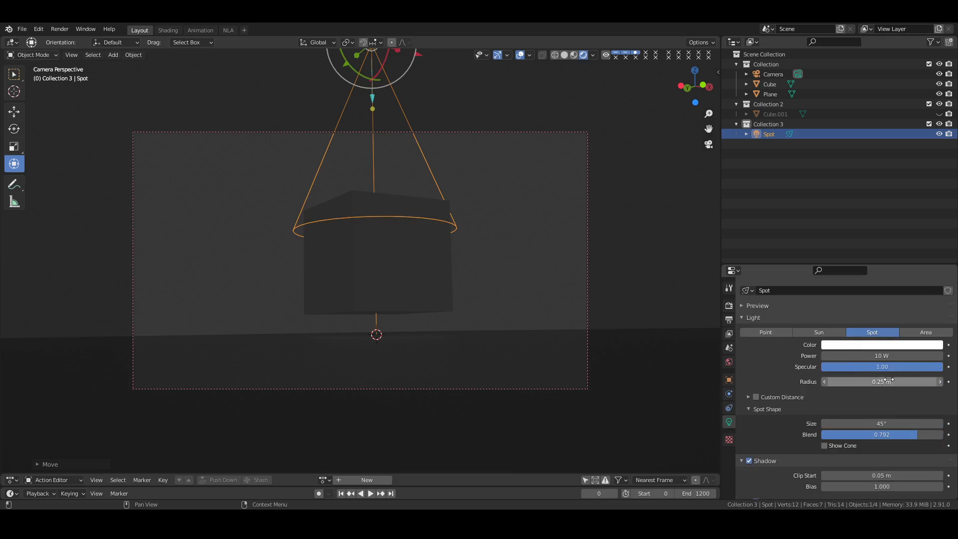
pyautogui.click(880, 355)
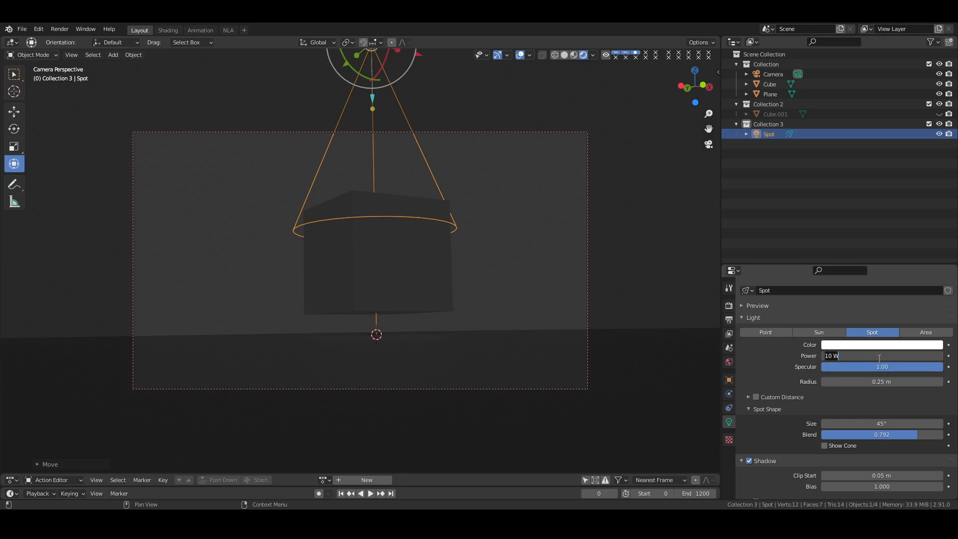
pyautogui.press('Return')
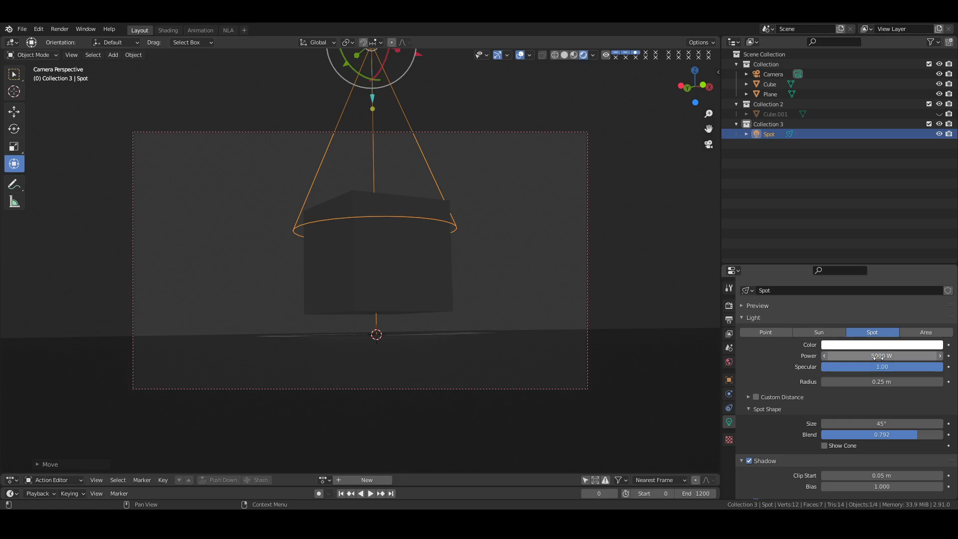
# Step: Move the spot light off to one side of the cube and tilt it so its beam shines diagonally onto the cube
pyautogui.moveTo(521, 224); pyautogui.dragTo(352, 126, button='middle')
pyautogui.moveTo(352, 124); pyautogui.dragTo(337, 90)
pyautogui.moveTo(391, 160); pyautogui.dragTo(340, 206, button='middle')
pyautogui.moveTo(341, 204); pyautogui.dragTo(317, 233)
pyautogui.press('g')
pyautogui.press('y')
pyautogui.moveTo(248, 147); pyautogui.dragTo(246, 144)
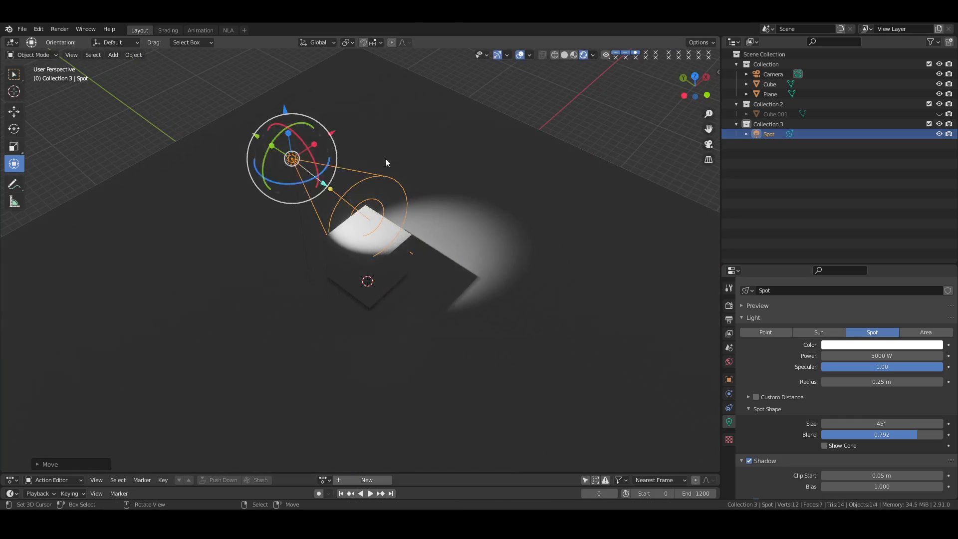
# Step: Shift the spot light sideways, away from the cube, and narrow its cone size to 41.6°
pyautogui.moveTo(417, 159); pyautogui.dragTo(372, 158, button='middle')
pyautogui.moveTo(378, 139); pyautogui.dragTo(320, 133)
pyautogui.moveTo(503, 347); pyautogui.dragTo(556, 280, button='middle')
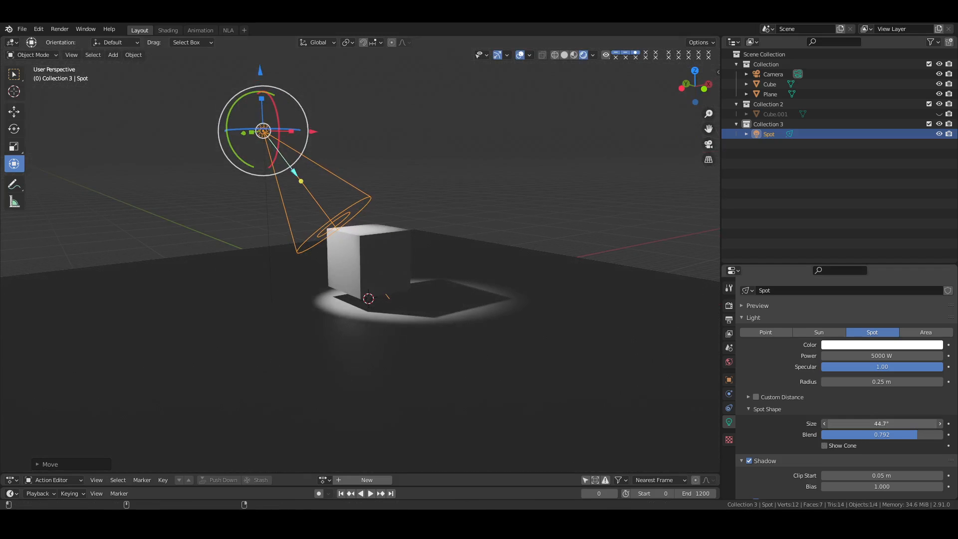
pyautogui.moveTo(882, 424); pyautogui.dragTo(881, 424)
pyautogui.moveTo(343, 132); pyautogui.dragTo(319, 222, button='middle')
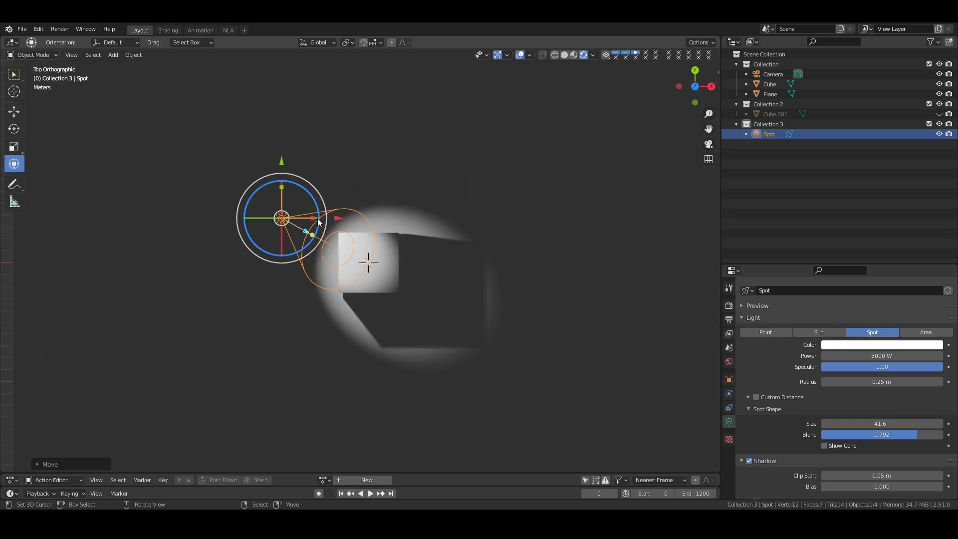
# Step: Move the spot light diagonally outward from the cube in the top view and check the lighting through the camera
pyautogui.press('g')
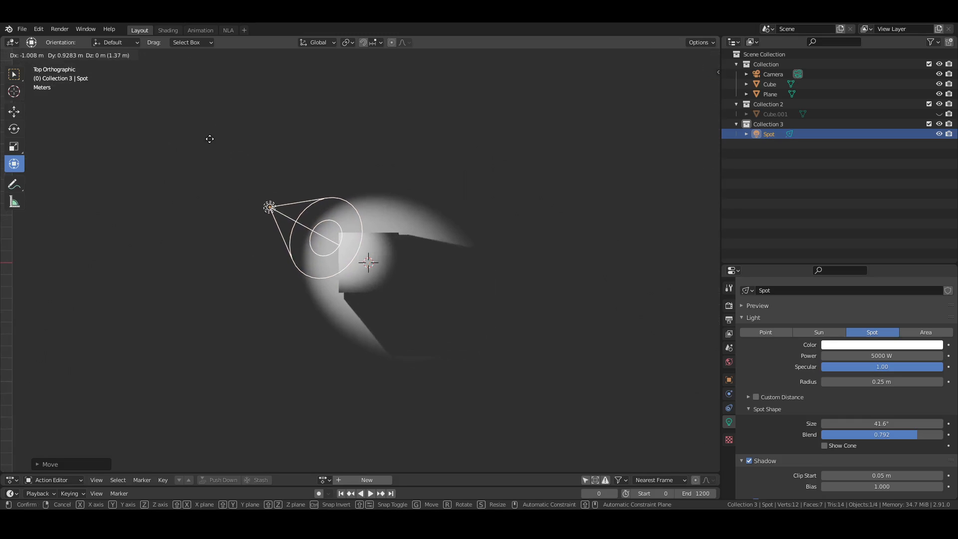
pyautogui.click(235, 143)
pyautogui.moveTo(434, 299); pyautogui.dragTo(457, 207, button='middle')
pyautogui.moveTo(491, 300); pyautogui.dragTo(491, 288, button='middle')
pyautogui.press('KP_0')
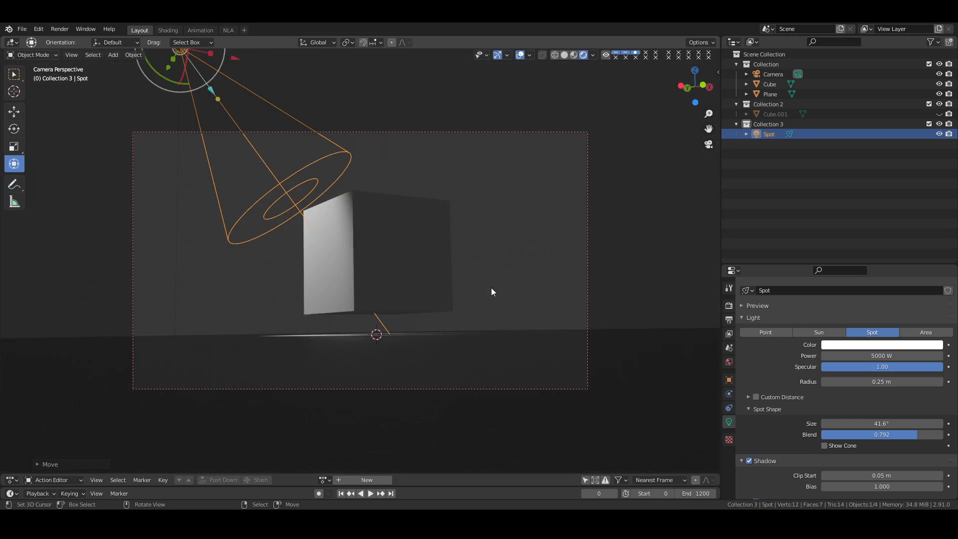
# Step: Reframe the camera from a slightly higher angle and unhide the large surrounding cube
pyautogui.click(776, 75)
pyautogui.moveTo(543, 199); pyautogui.dragTo(527, 231, button='middle')
pyautogui.click(940, 114)
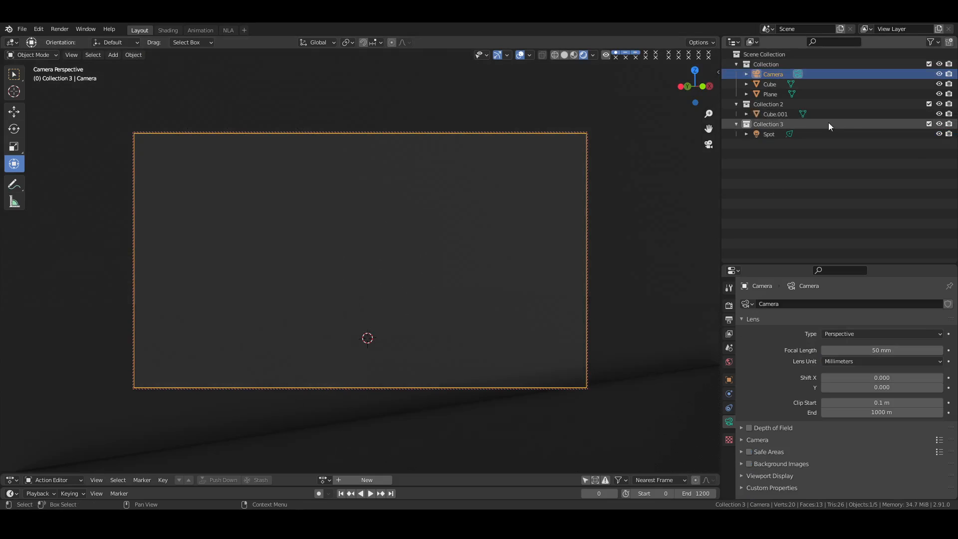
# Step: Give the large surrounding cube a new material and remove its surface shader
pyautogui.click(783, 115)
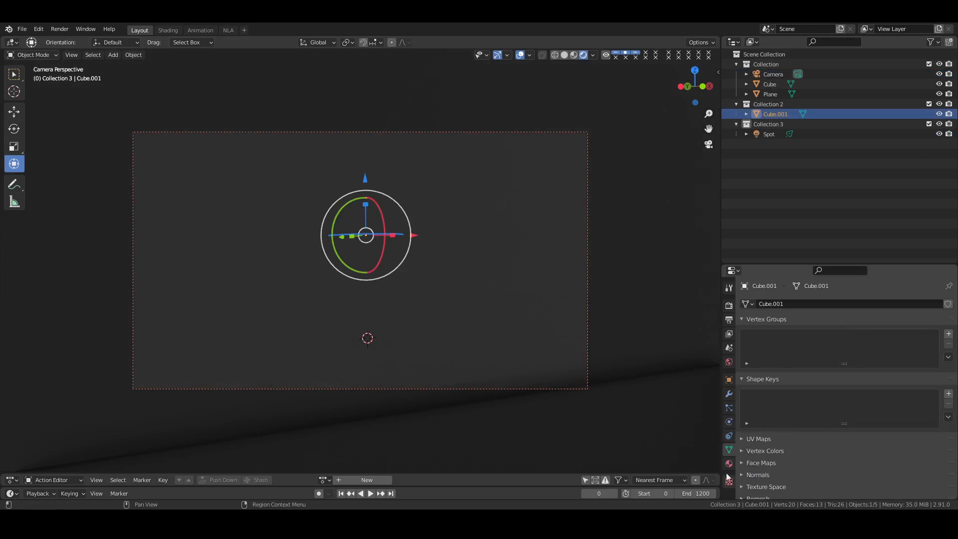
pyautogui.click(729, 464)
pyautogui.click(855, 351)
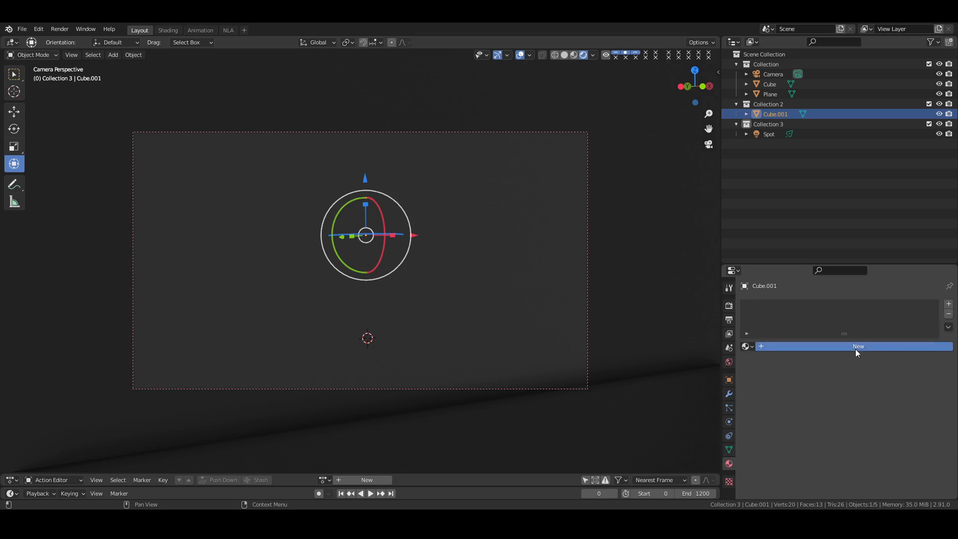
pyautogui.click(859, 406)
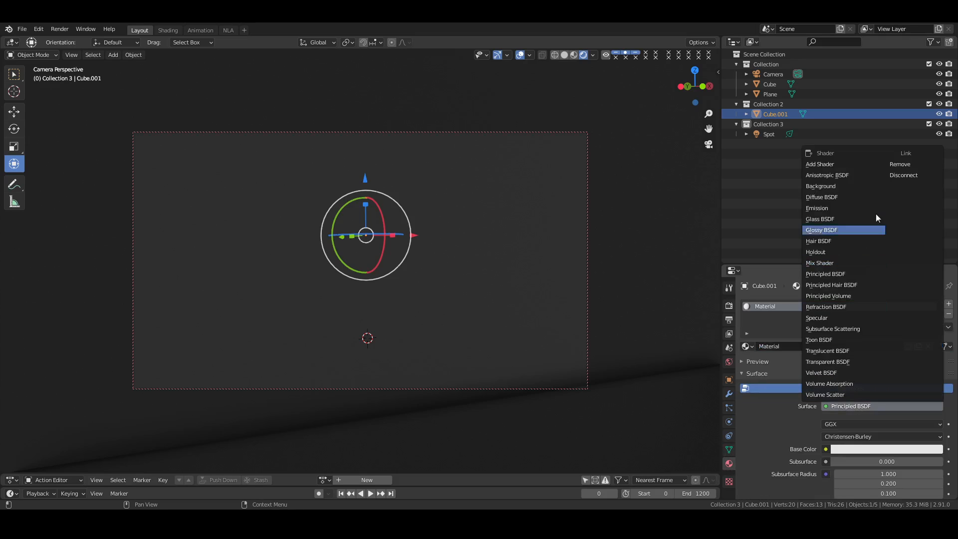
pyautogui.click(904, 164)
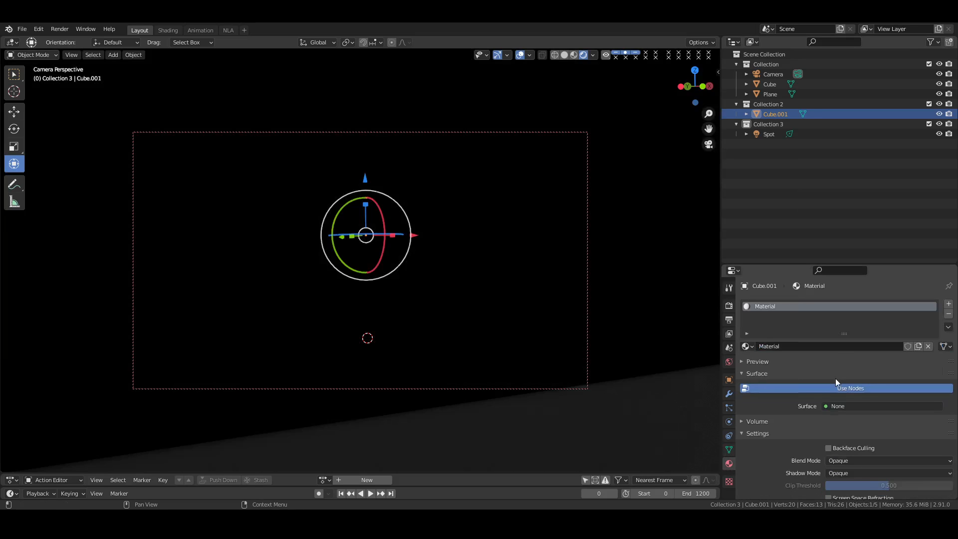
# Step: Assign Principled Volume as the volume shader of the large cube's material
pyautogui.click(774, 424)
pyautogui.click(849, 435)
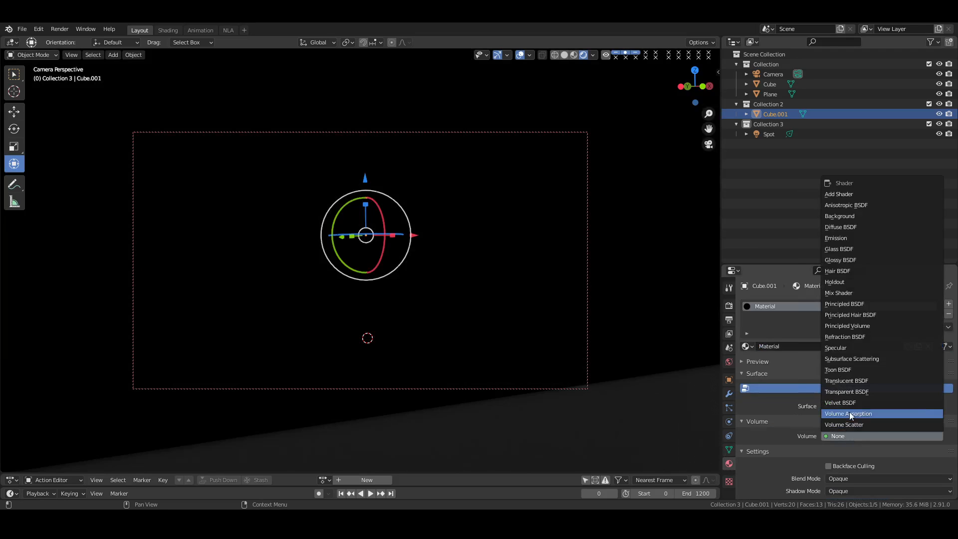
pyautogui.click(861, 327)
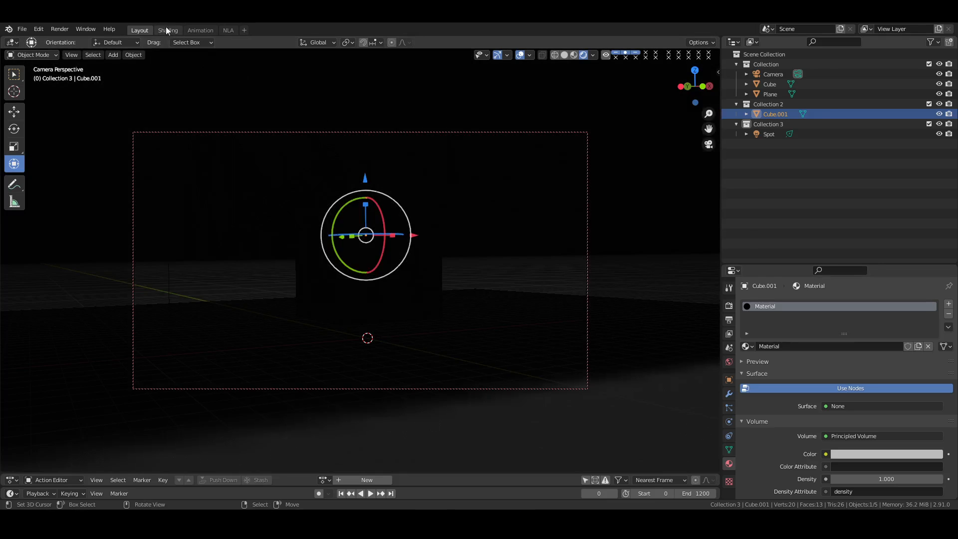
# Step: Switch to the Shading workspace with a rendered camera view and set the Principled Volume density to 0.06
pyautogui.click(168, 30)
pyautogui.click(609, 54)
pyautogui.press('KP_0')
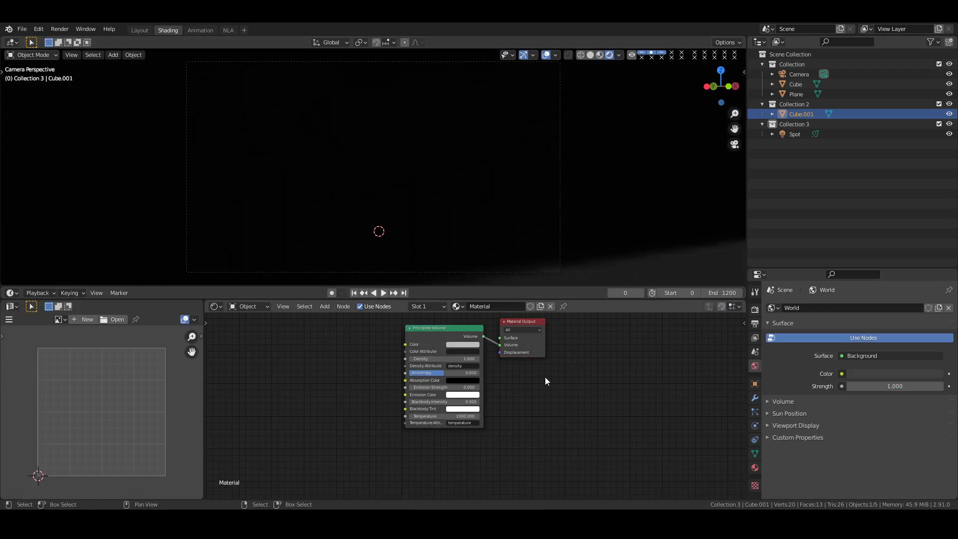
pyautogui.scroll(3, 532, 374)
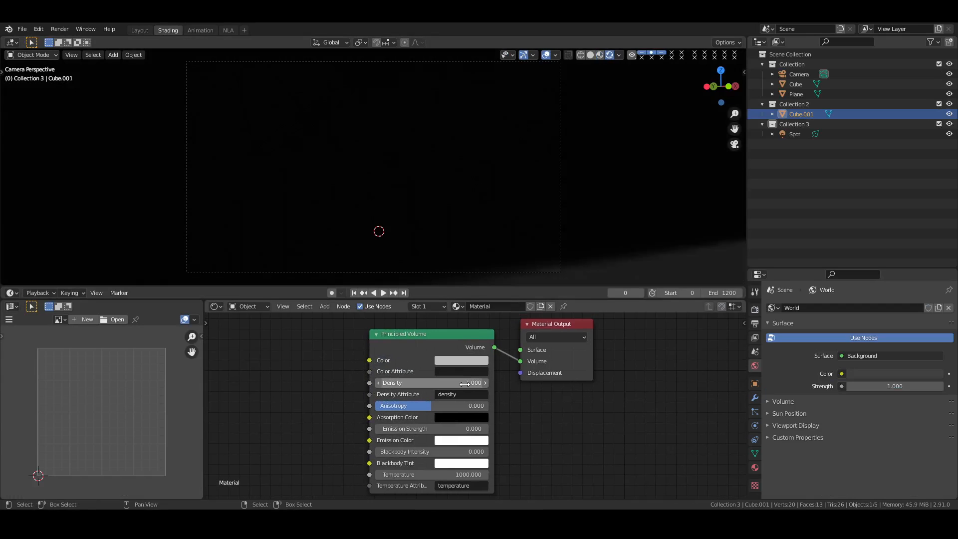
pyautogui.click(474, 360)
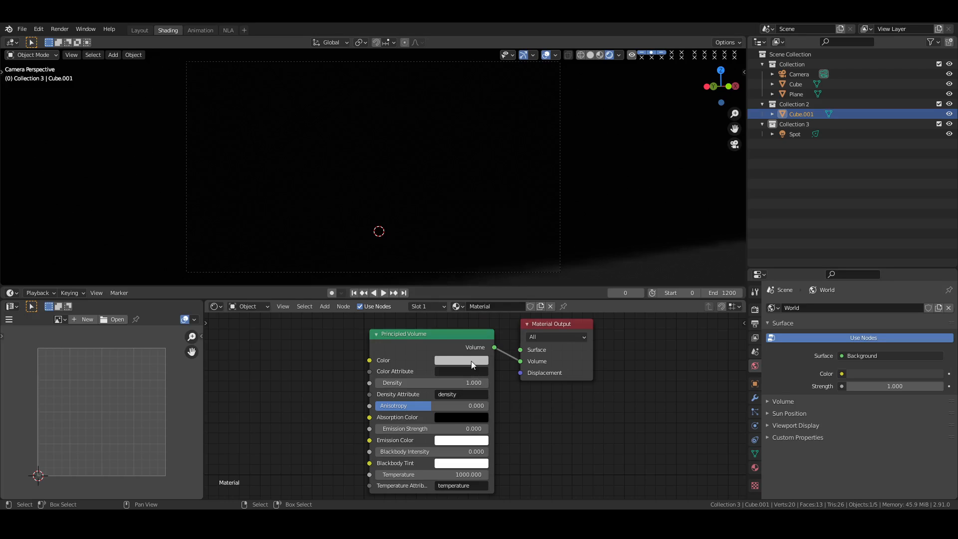
pyautogui.click(471, 360)
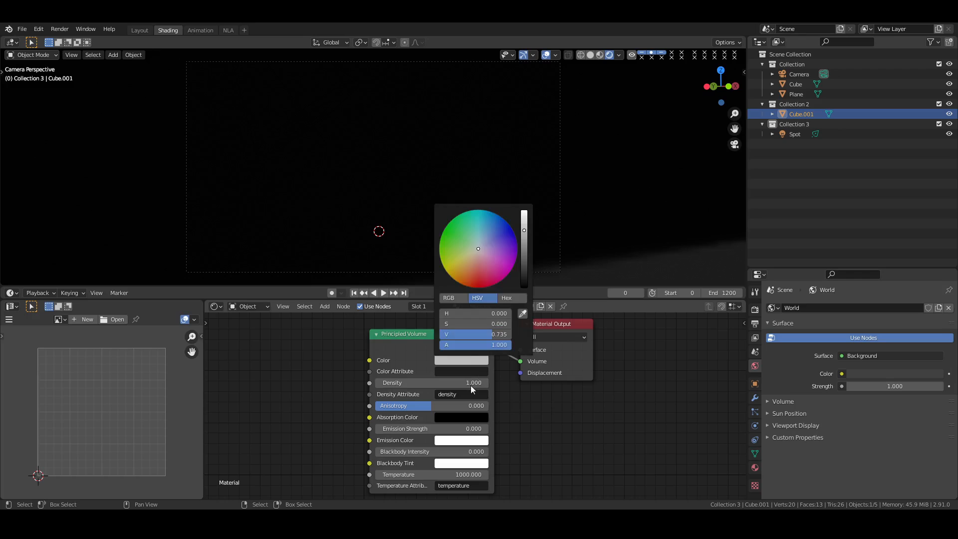
pyautogui.click(471, 383)
pyautogui.write('.05')
pyautogui.press('Return')
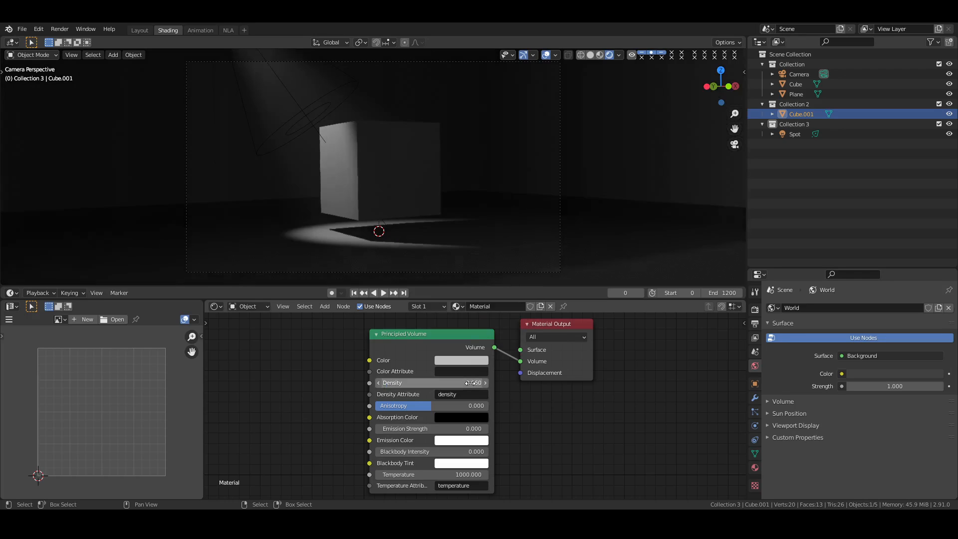
# Step: Insert a Mix Shader node on the link between Principled Volume and the Material Output
pyautogui.moveTo(558, 367); pyautogui.dragTo(635, 369)
pyautogui.moveTo(548, 437); pyautogui.dragTo(515, 461, button='middle')
pyautogui.hotkey('shift', 'a')
pyautogui.write('s')
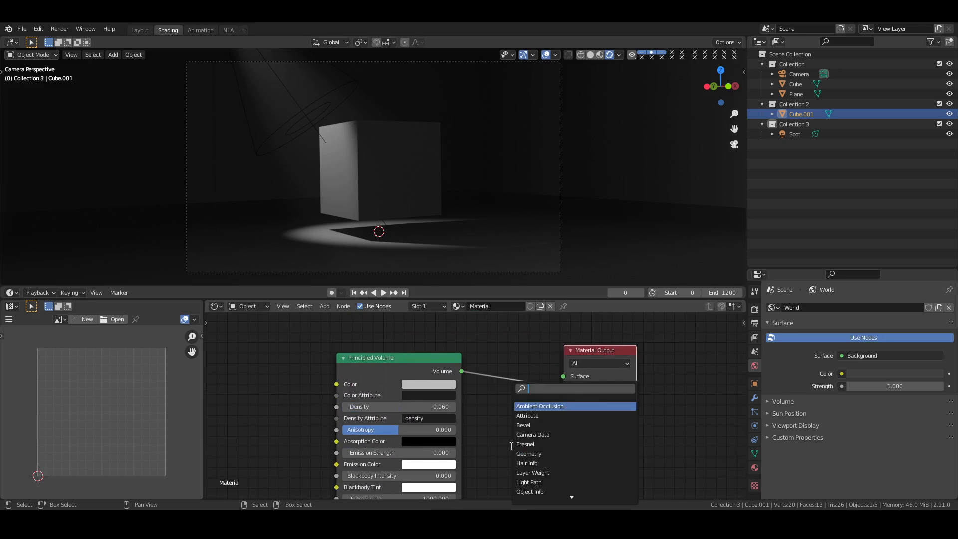
pyautogui.write('mi')
pyautogui.press('Return')
pyautogui.click(504, 352)
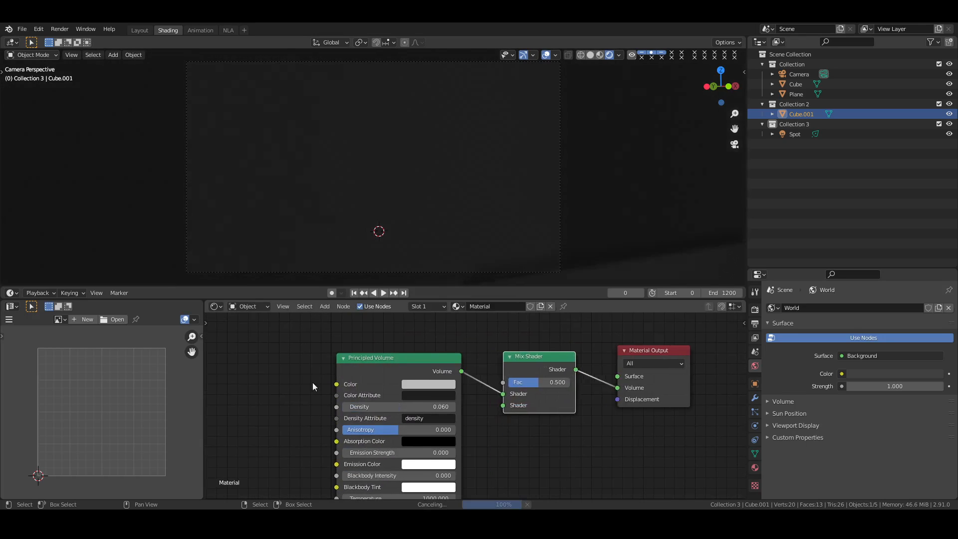
# Step: Add a Noise Texture node and connect its Fac output to the Mix Shader's Fac input
pyautogui.moveTo(229, 355); pyautogui.dragTo(332, 385, button='middle')
pyautogui.hotkey('shift', 'a')
pyautogui.write('sno')
pyautogui.press('Return')
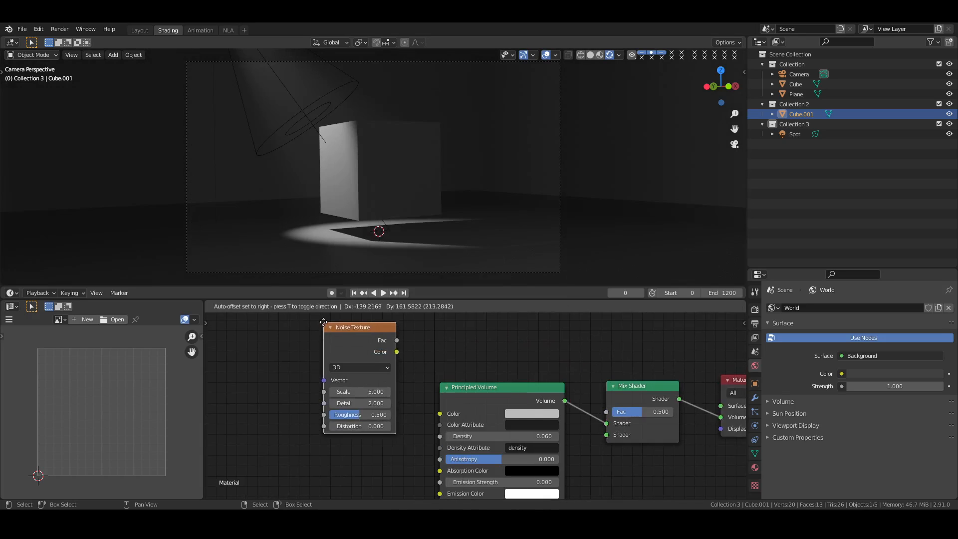
pyautogui.moveTo(386, 348); pyautogui.dragTo(488, 383)
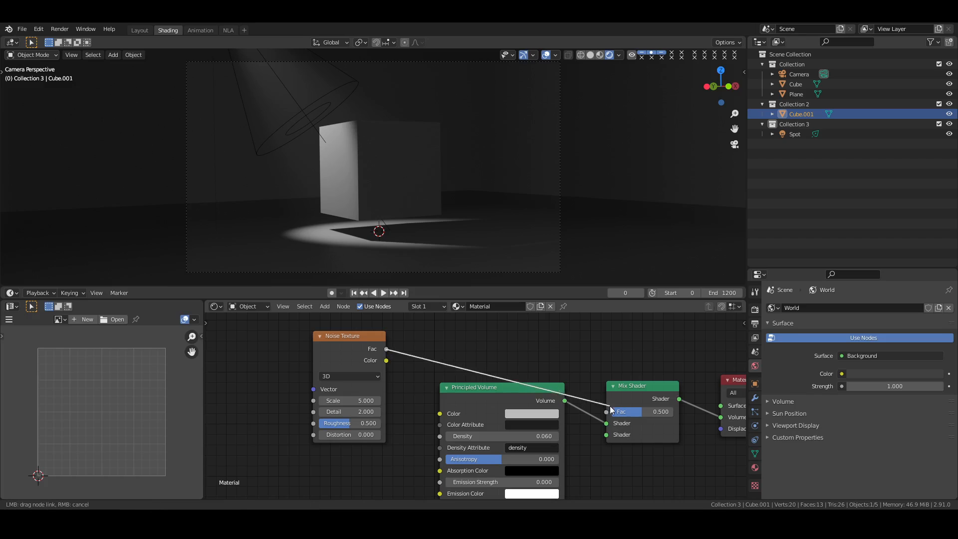
pyautogui.moveTo(610, 408); pyautogui.dragTo(606, 411)
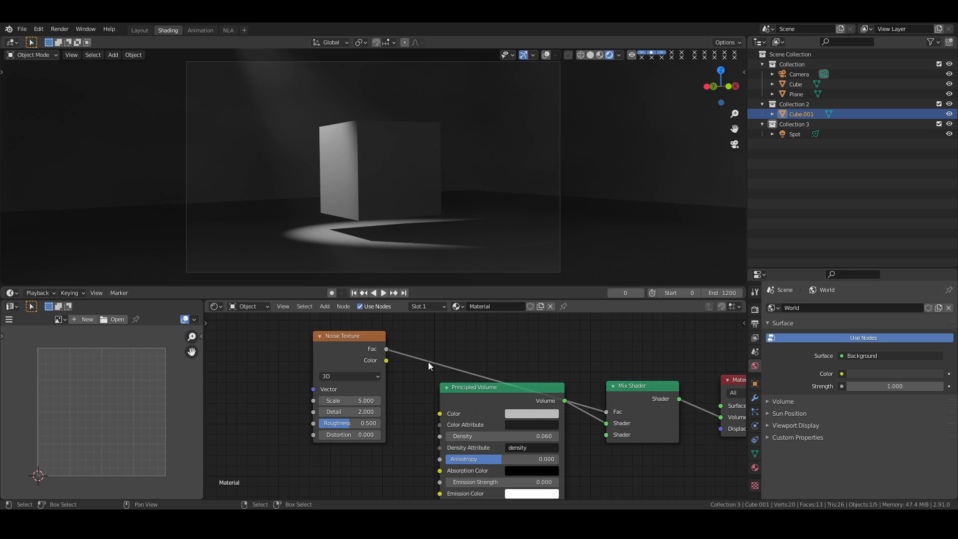
# Step: Rearrange the nodes and insert a ColorRamp on the link between the Noise Texture and the Mix Shader's Fac
pyautogui.moveTo(483, 399); pyautogui.dragTo(465, 428)
pyautogui.moveTo(348, 361); pyautogui.dragTo(311, 364)
pyautogui.moveTo(417, 394); pyautogui.dragTo(400, 385, button='middle')
pyautogui.hotkey('shift', 'a')
pyautogui.write('scol')
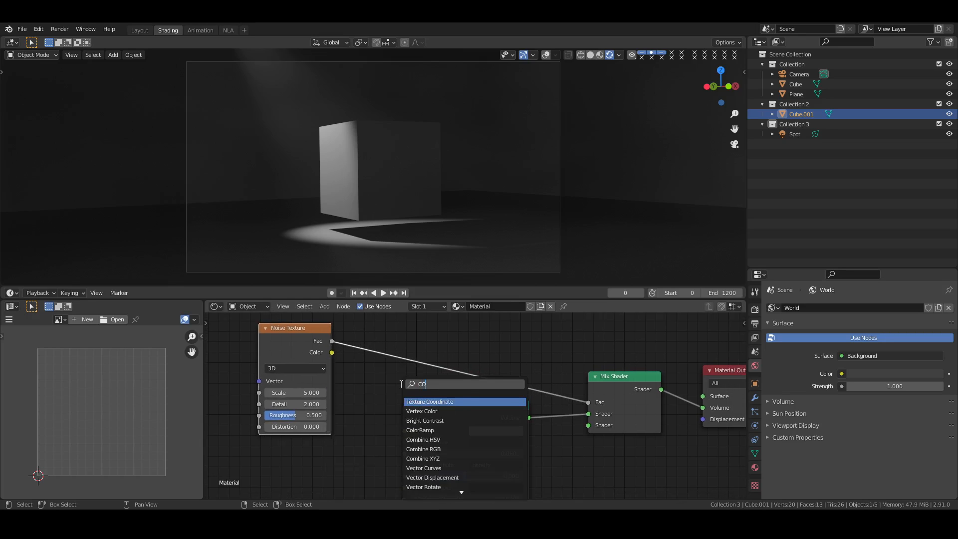
pyautogui.press('Down')
pyautogui.press('Return')
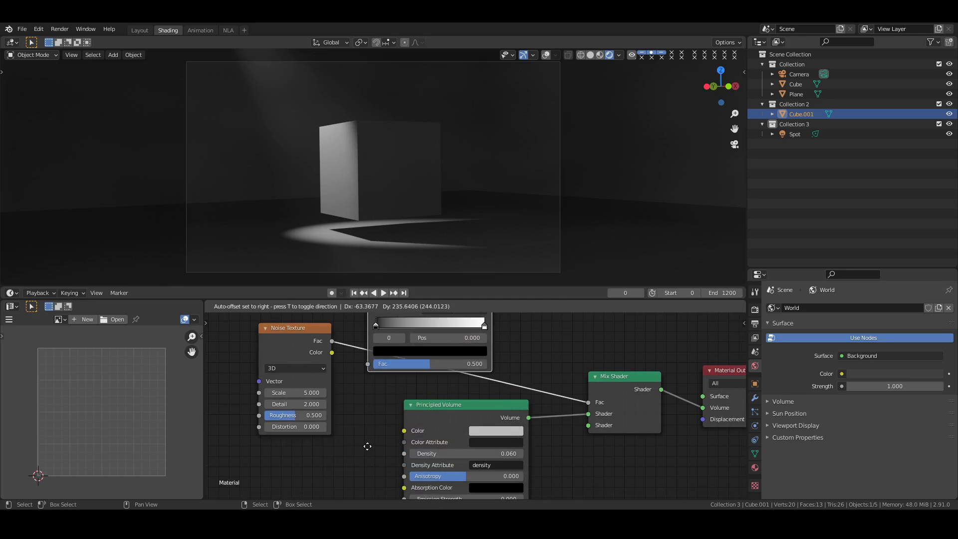
pyautogui.click(373, 447)
# Step: Move the Noise Texture clear of the ColorRamp and set the ramp's white stop to position 0.573
pyautogui.moveTo(296, 345); pyautogui.dragTo(269, 309)
pyautogui.moveTo(356, 363); pyautogui.dragTo(354, 403, button='middle')
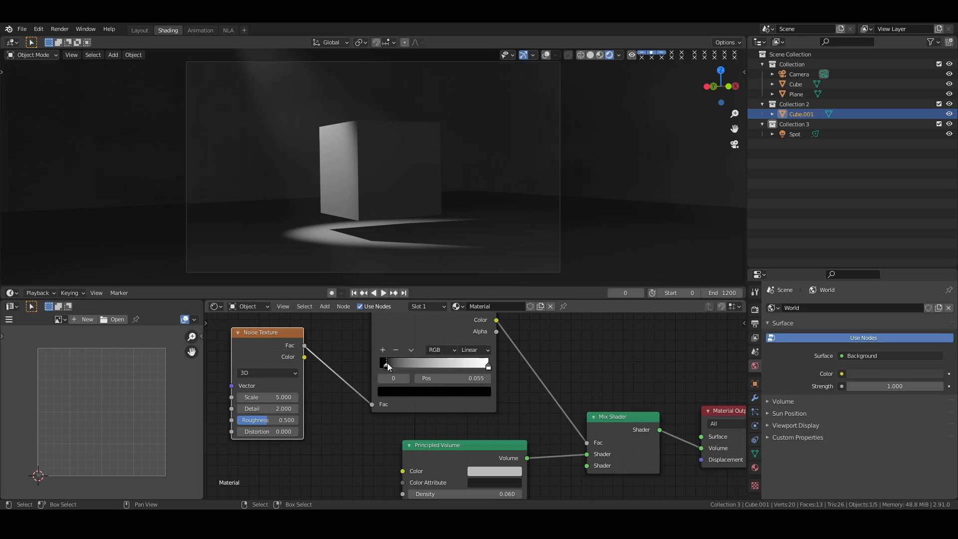
pyautogui.moveTo(426, 367); pyautogui.dragTo(345, 360)
pyautogui.moveTo(489, 366); pyautogui.dragTo(442, 367)
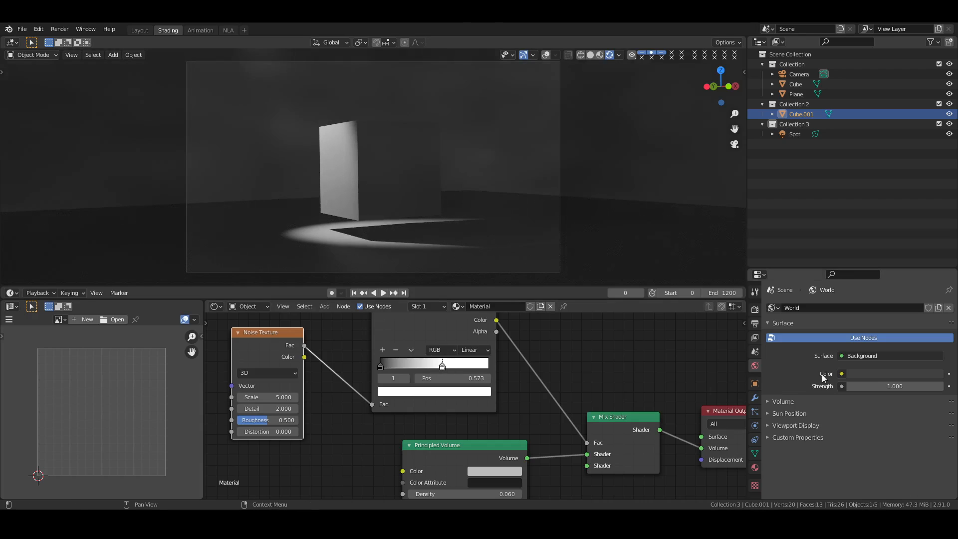
# Step: Set the world background strength to 0
pyautogui.click(899, 386)
pyautogui.write('0.4')
pyautogui.press('Return')
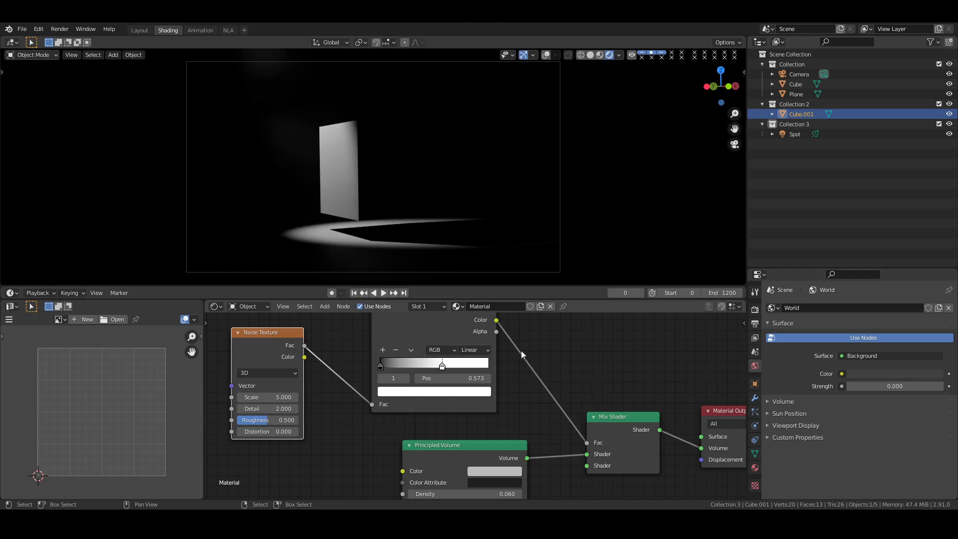
# Step: Give the Principled Volume node an emission strength of 0.006
pyautogui.moveTo(546, 434); pyautogui.dragTo(530, 441, button='middle')
pyautogui.moveTo(547, 343); pyautogui.dragTo(516, 403, button='middle')
pyautogui.scroll(2, 379, 433)
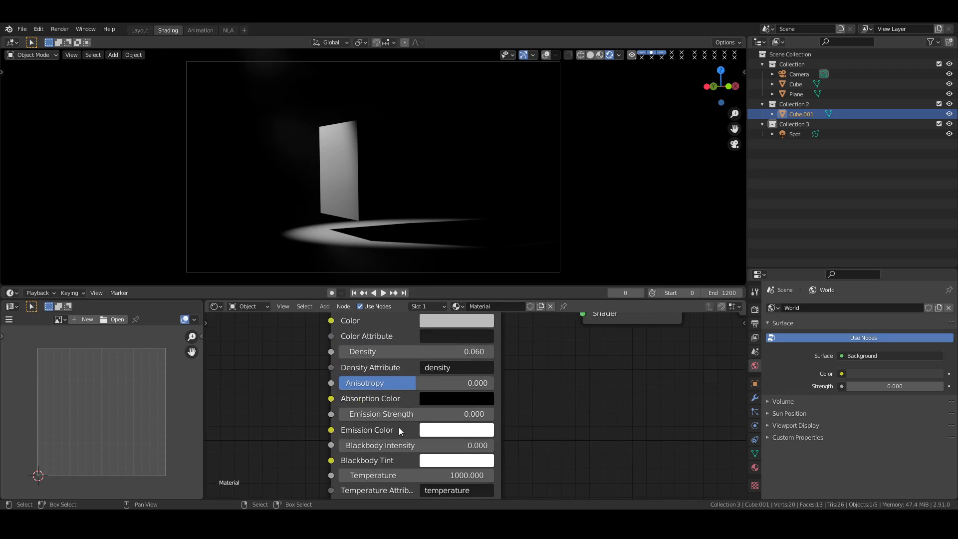
pyautogui.moveTo(516, 416); pyautogui.dragTo(521, 408, button='middle')
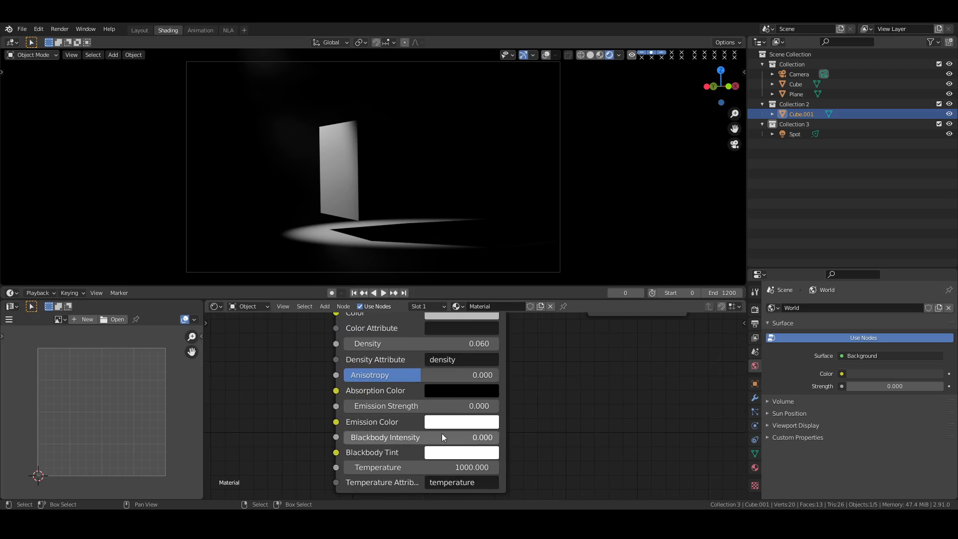
pyautogui.click(472, 405)
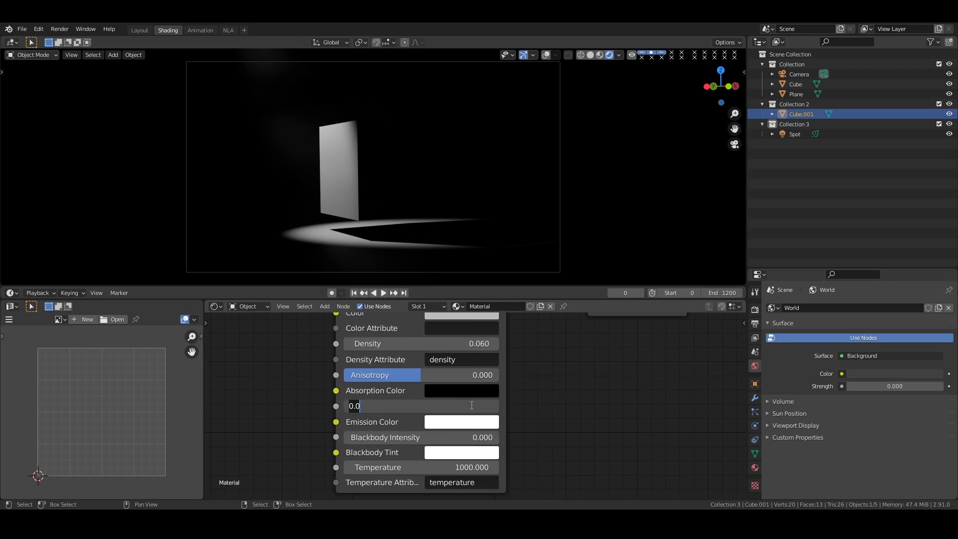
pyautogui.write('.')
pyautogui.press('Return')
pyautogui.click(472, 406)
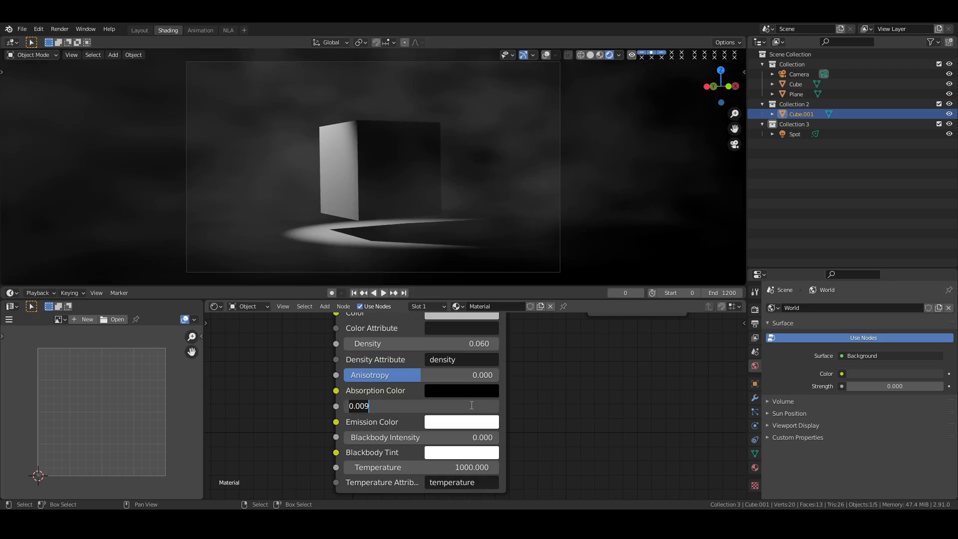
pyautogui.hotkey('ctrl', 'a')
pyautogui.write('.006')
pyautogui.press('Return')
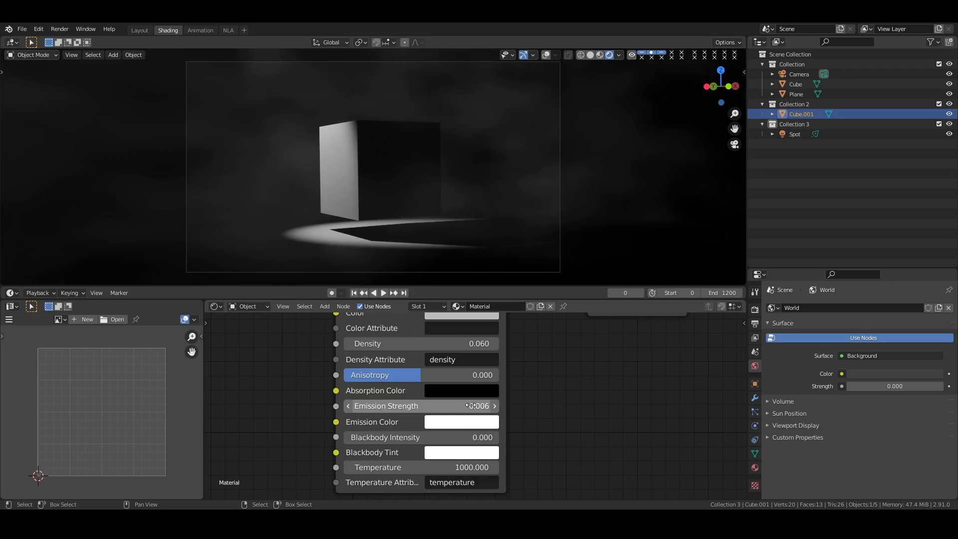
# Step: Tighten the ColorRamp by setting the white stop to 0.523 and the black stop to 0.195
pyautogui.moveTo(539, 357); pyautogui.dragTo(584, 458, button='middle')
pyautogui.moveTo(416, 378); pyautogui.dragTo(467, 430, button='middle')
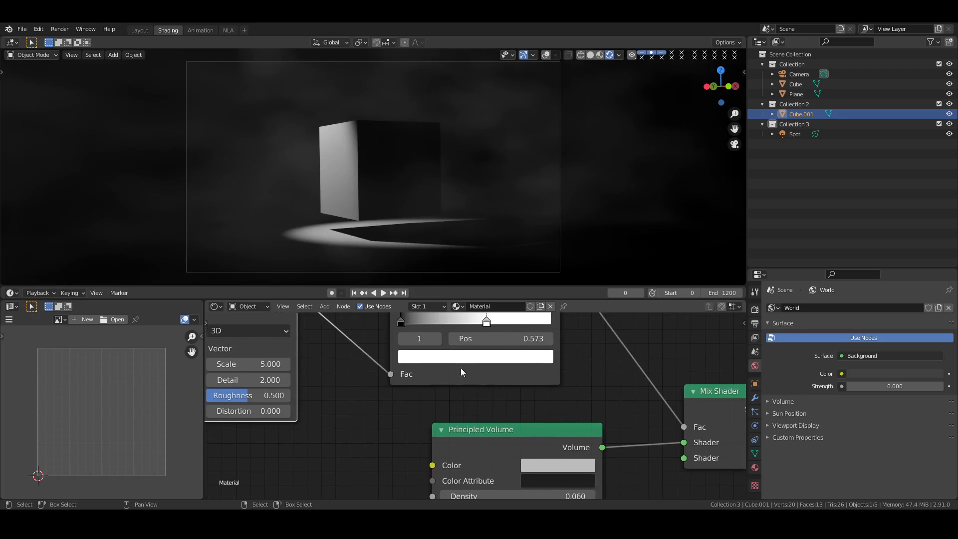
pyautogui.moveTo(439, 364); pyautogui.dragTo(444, 421, button='middle')
pyautogui.moveTo(489, 381); pyautogui.dragTo(484, 379)
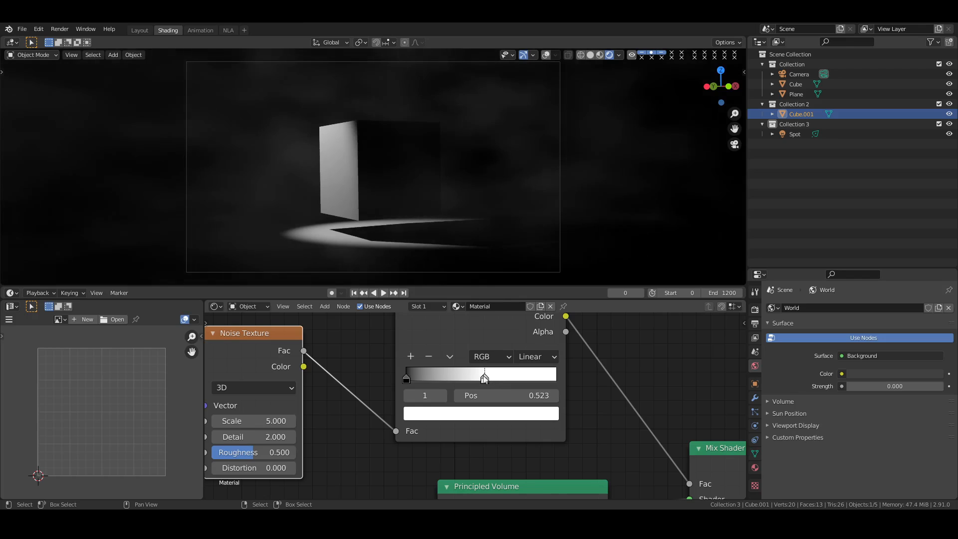
pyautogui.moveTo(414, 377); pyautogui.dragTo(443, 377)
# Step: Add Texture Coordinate and Mapping nodes feeding the Noise Texture's vector input, and bring the Mapping location values into view
pyautogui.moveTo(250, 360); pyautogui.dragTo(368, 373, button='middle')
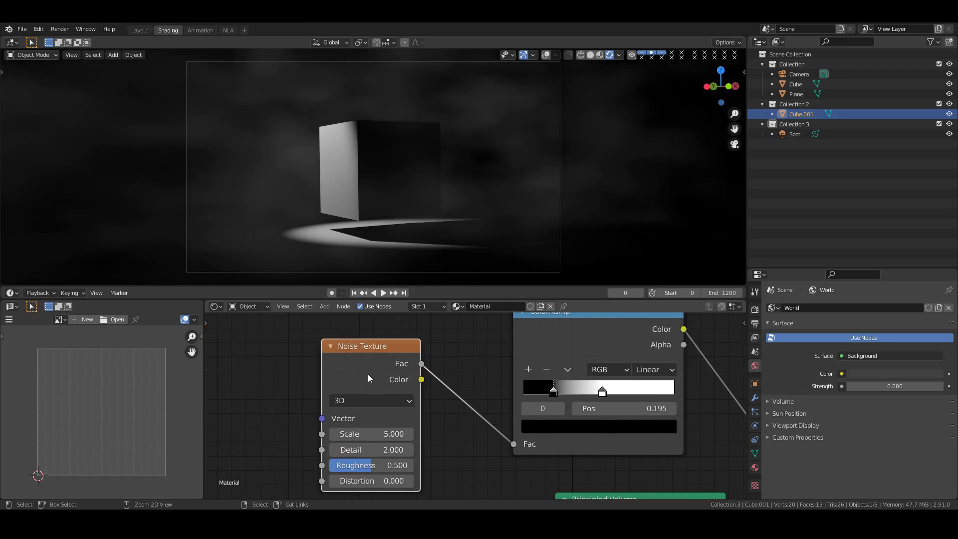
pyautogui.hotkey('ctrl', 't')
pyautogui.scroll(-4, 310, 407)
pyautogui.moveTo(310, 407); pyautogui.dragTo(480, 390, button='middle')
pyautogui.scroll(3, 456, 365)
pyautogui.scroll(1, 456, 364)
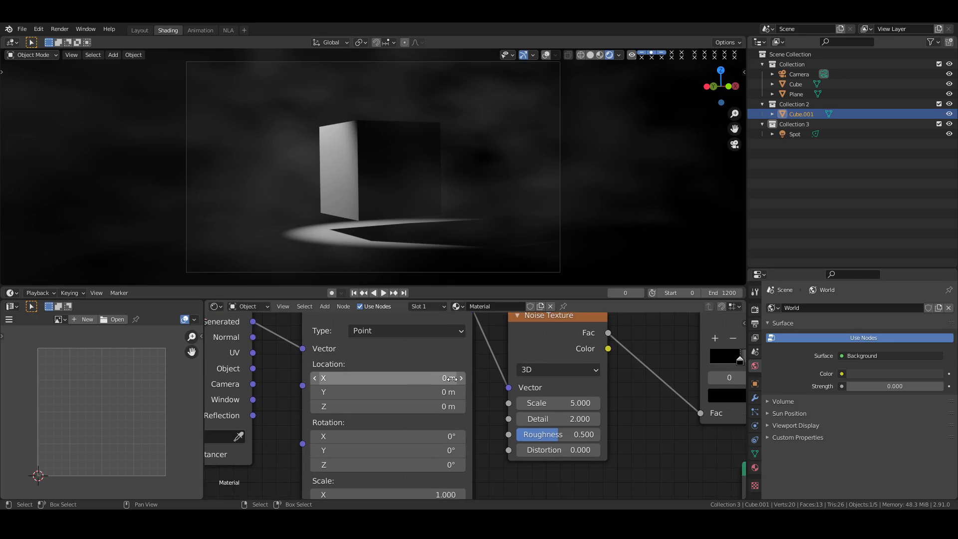
# Step: Drive the Mapping node's X location with the expression #frame/120 and briefly play the animation
pyautogui.moveTo(451, 379); pyautogui.dragTo(492, 379)
pyautogui.click(441, 380)
pyautogui.write('0')
pyautogui.press('Return')
pyautogui.click(440, 380)
pyautogui.write('#frame/')
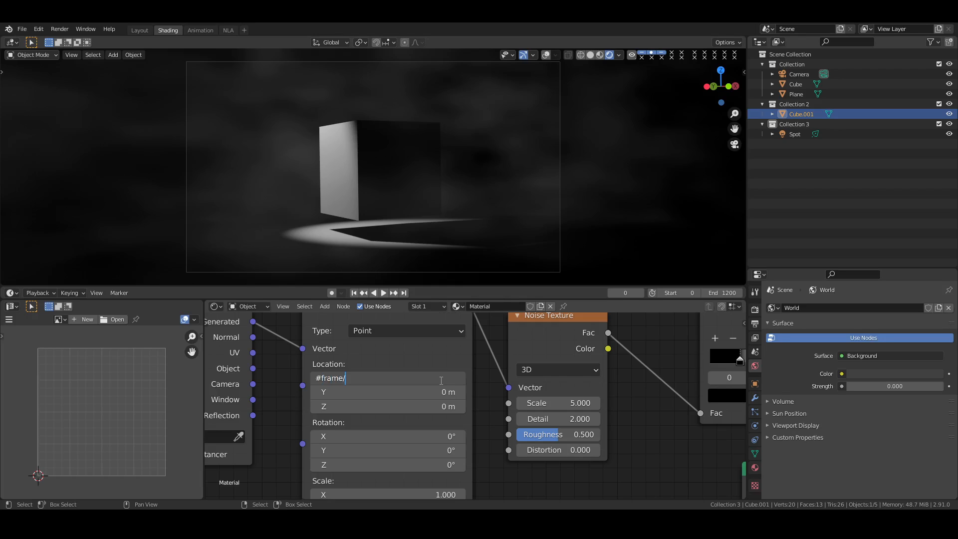
pyautogui.write('120')
pyautogui.press('Return')
pyautogui.press('space')
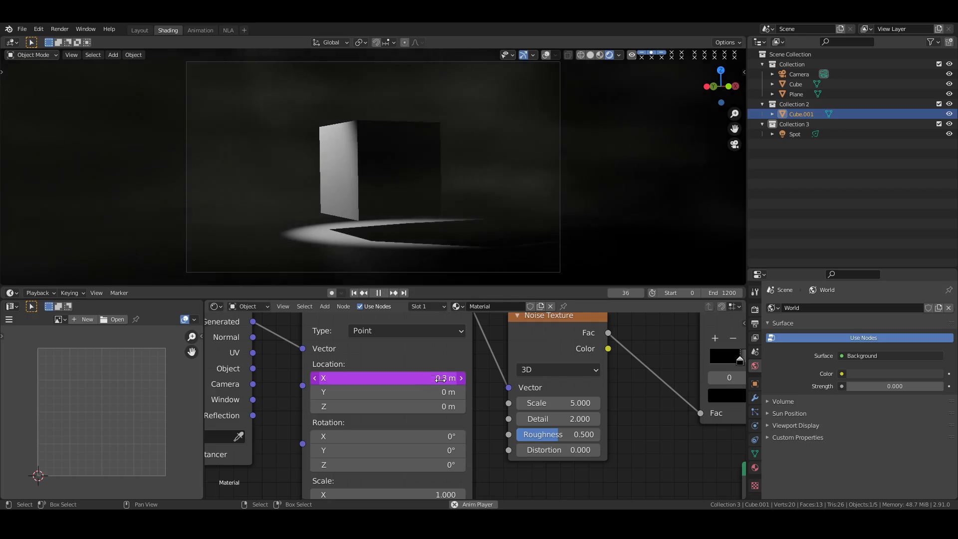
pyautogui.press('Escape')
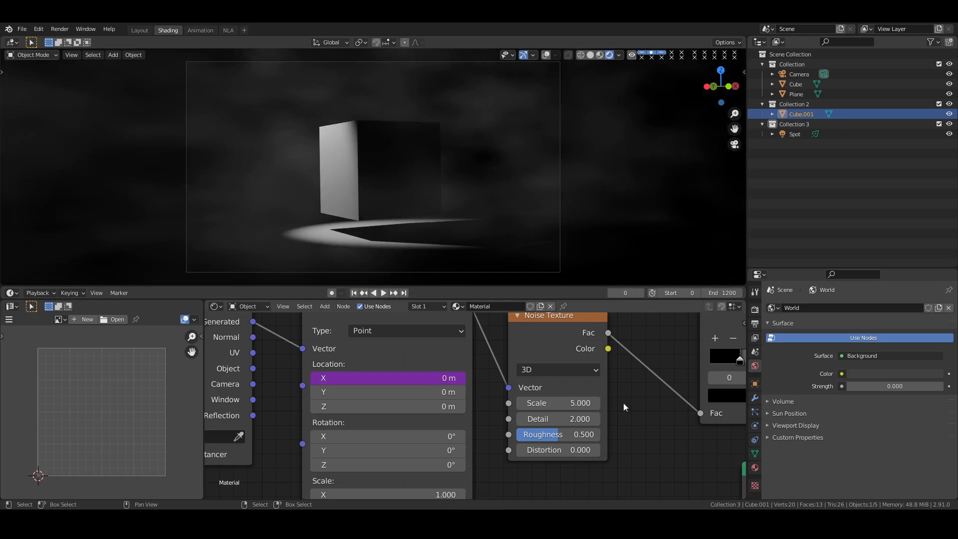
# Step: Set the Mapping node's X scale to 2.3
pyautogui.moveTo(623, 402); pyautogui.dragTo(569, 353, button='middle')
pyautogui.moveTo(465, 455); pyautogui.dragTo(507, 419, button='middle')
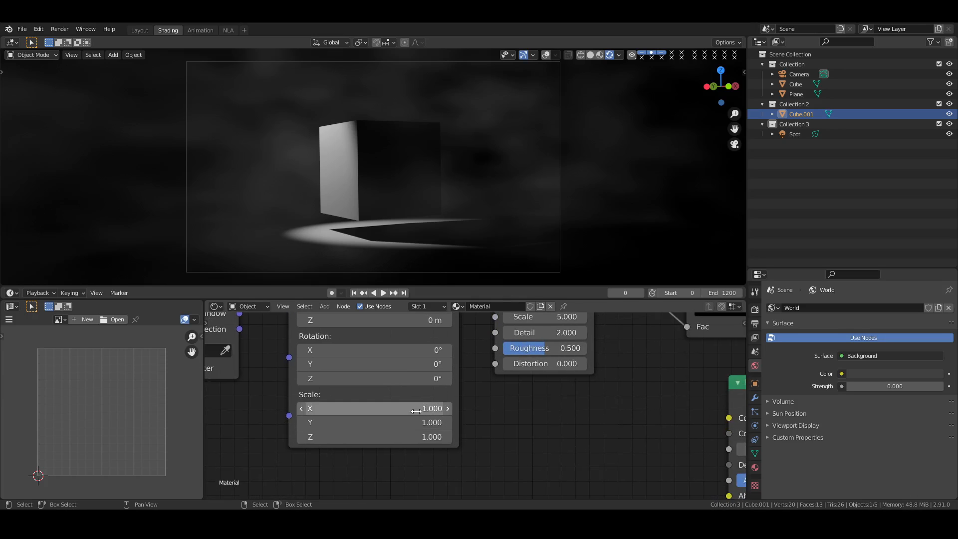
pyautogui.moveTo(418, 409); pyautogui.dragTo(501, 408)
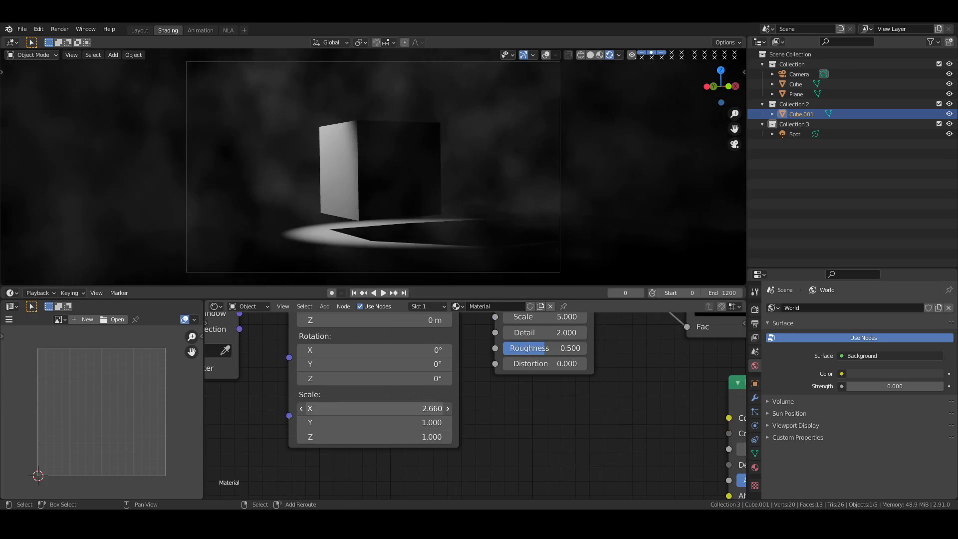
pyautogui.click(426, 408)
pyautogui.write('2.3')
pyautogui.press('Return')
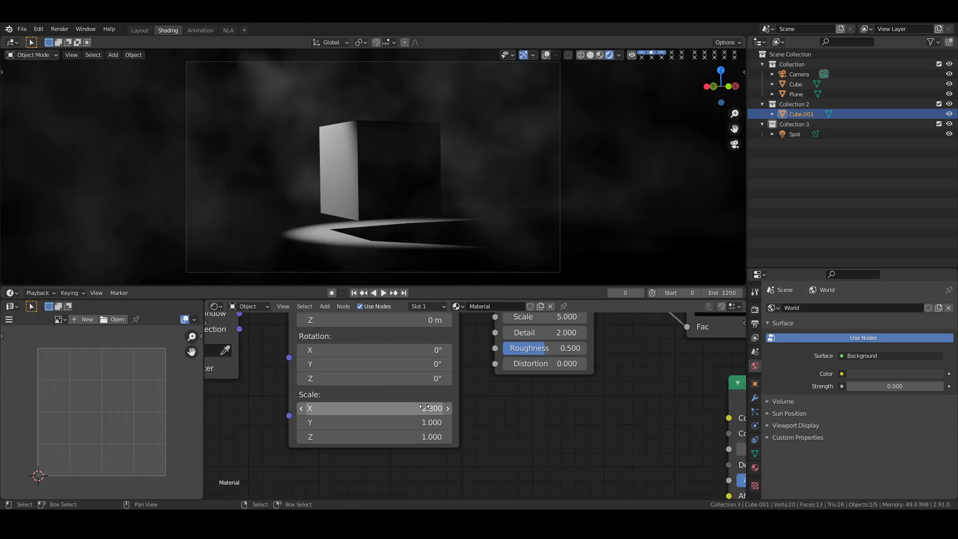
pyautogui.moveTo(413, 410); pyautogui.dragTo(417, 414)
pyautogui.click(422, 409)
pyautogui.write('2.3')
pyautogui.press('Return')
# Step: Set the Mapping node's Y scale to 1 and its Z scale to 0.23
pyautogui.moveTo(422, 422)
pyautogui.mouseDown()
pyautogui.moveTo(454, 422)
pyautogui.moveTo(431, 422)
pyautogui.mouseUp()
pyautogui.click(423, 422)
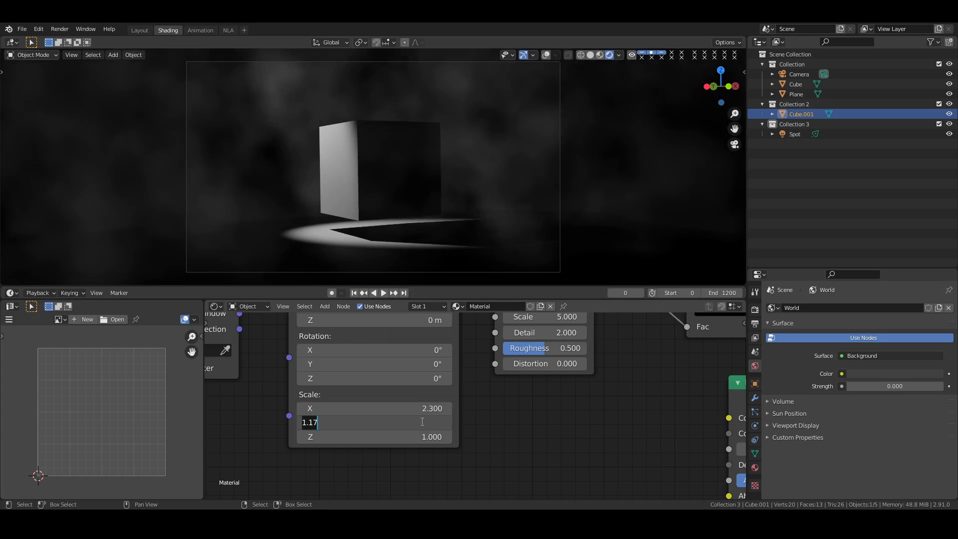
pyautogui.write('1')
pyautogui.press('Return')
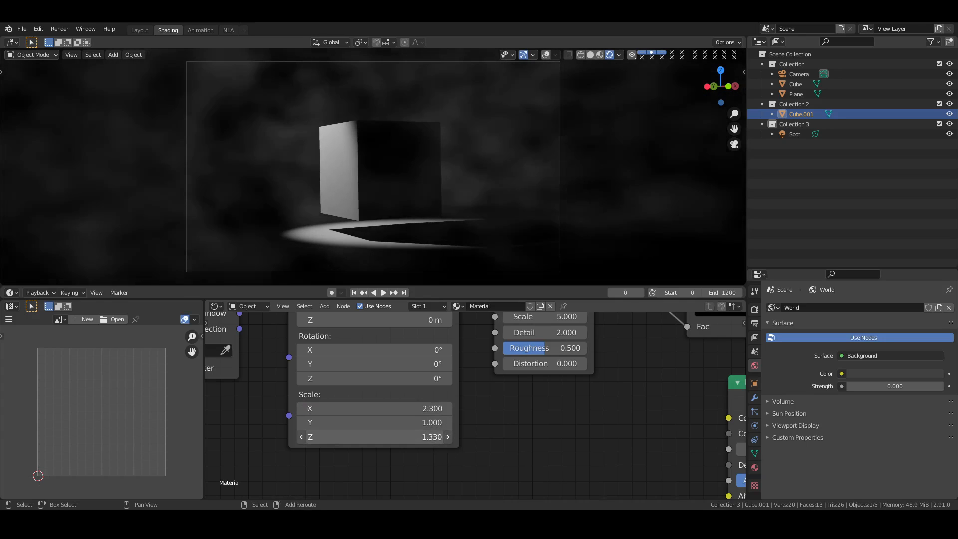
pyautogui.click(423, 437)
pyautogui.write('.3')
pyautogui.press('Return')
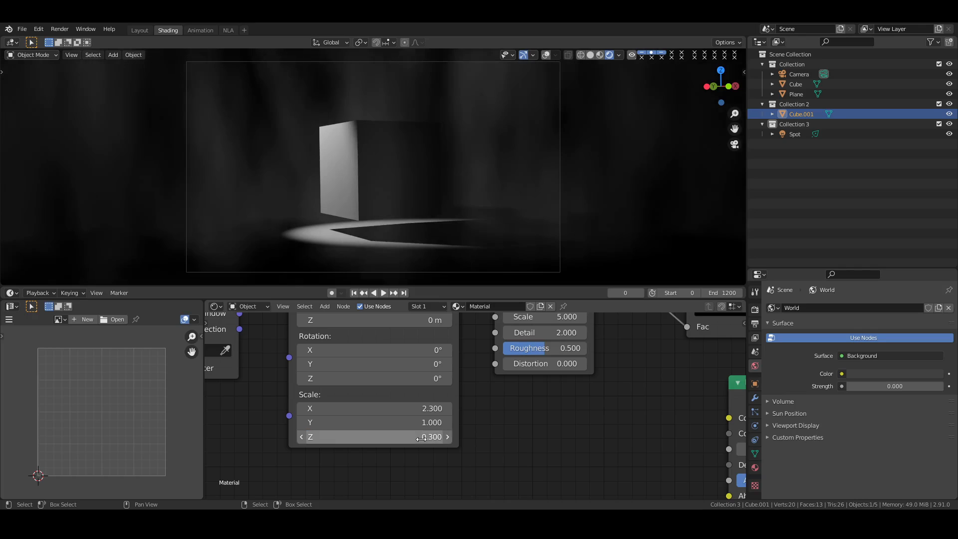
pyautogui.moveTo(421, 439); pyautogui.dragTo(409, 439)
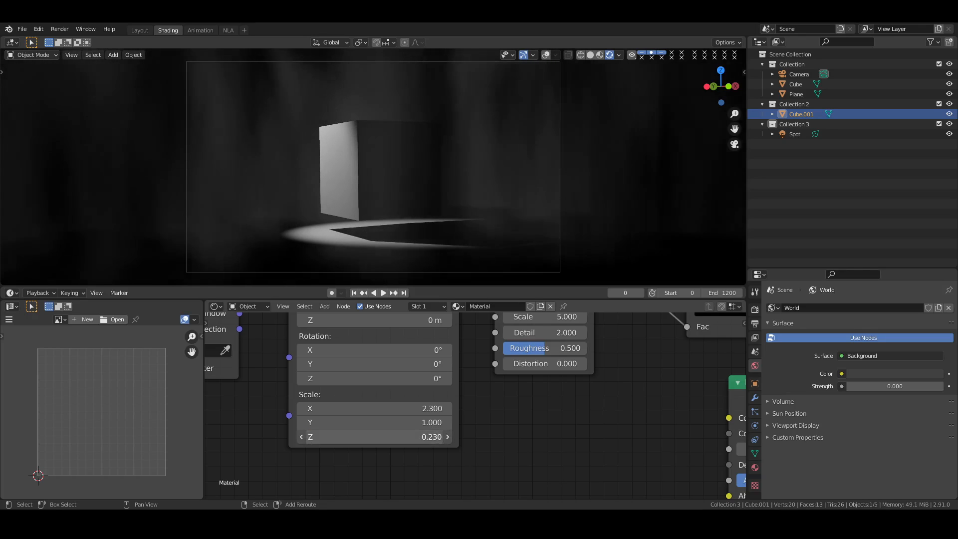
# Step: Raise the fog contrast by moving the ColorRamp's black stop to 0.318 and its white stop to 0.364
pyautogui.moveTo(539, 411); pyautogui.dragTo(418, 467, button='middle')
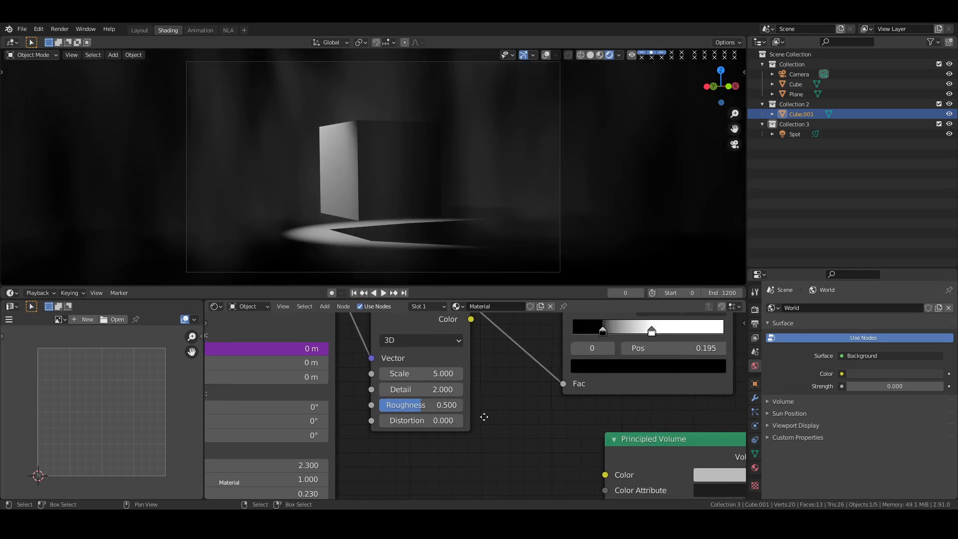
pyautogui.moveTo(527, 376); pyautogui.dragTo(512, 383, button='middle')
pyautogui.moveTo(512, 383); pyautogui.dragTo(531, 386)
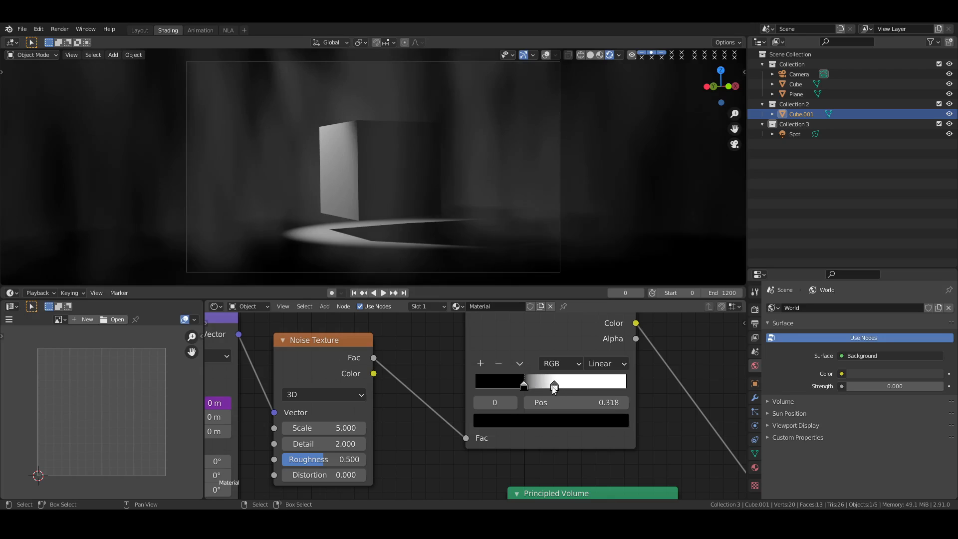
pyautogui.moveTo(555, 386); pyautogui.dragTo(533, 392)
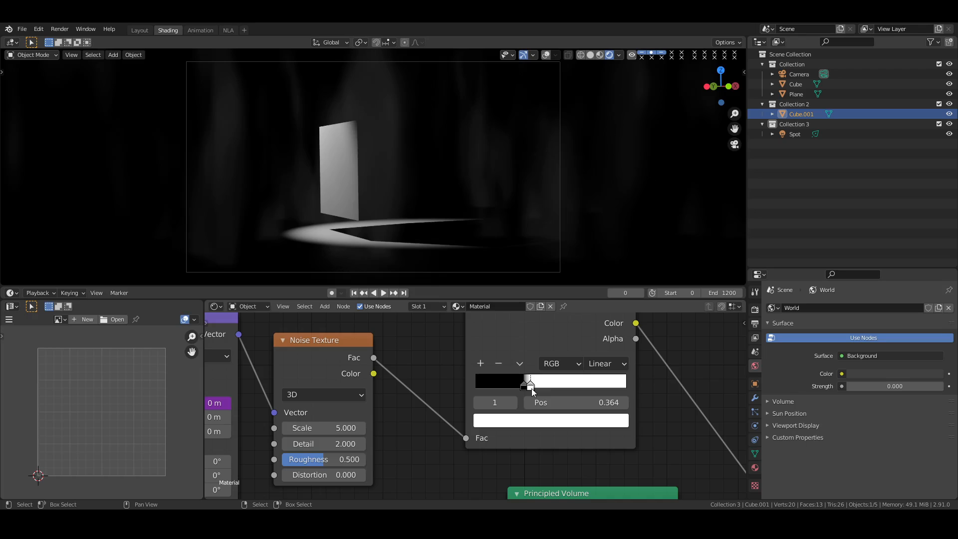
# Step: Set the Noise Texture's roughness to 0.6 and distortion to 0.3
pyautogui.moveTo(324, 460); pyautogui.dragTo(333, 460)
pyautogui.click(336, 473)
pyautogui.write('.')
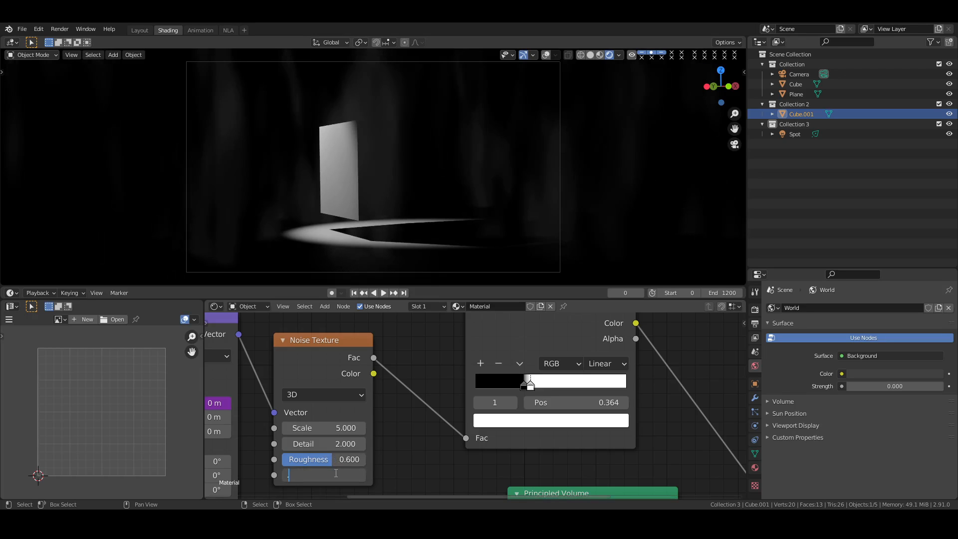
pyautogui.write('3')
pyautogui.press('Return')
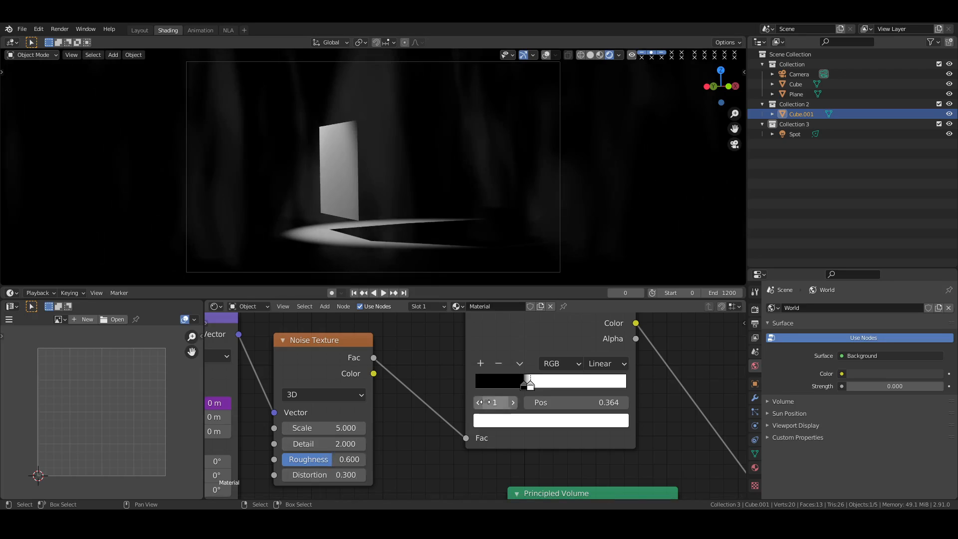
# Step: Move the ColorRamp's white stop to 0.342 and set the Noise Texture's scale to 12
pyautogui.moveTo(596, 408); pyautogui.dragTo(587, 408)
pyautogui.moveTo(348, 430); pyautogui.dragTo(387, 431)
pyautogui.click(342, 430)
pyautogui.write('11.5')
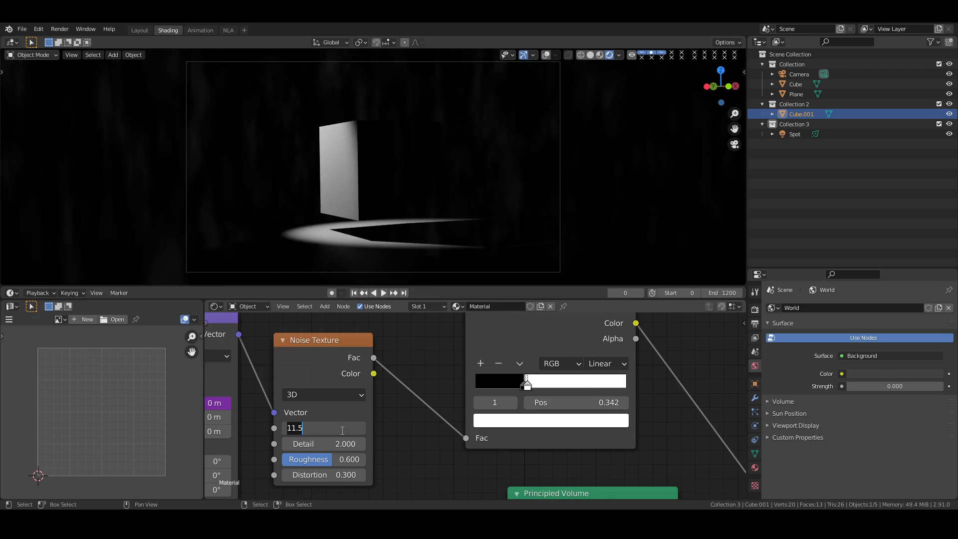
pyautogui.press('Return')
pyautogui.click(341, 430)
pyautogui.write('12')
pyautogui.press('Return')
# Step: Stretch the noise vertically by setting the Mapping node's Z scale to 0.13
pyautogui.moveTo(420, 464); pyautogui.dragTo(528, 345, button='middle')
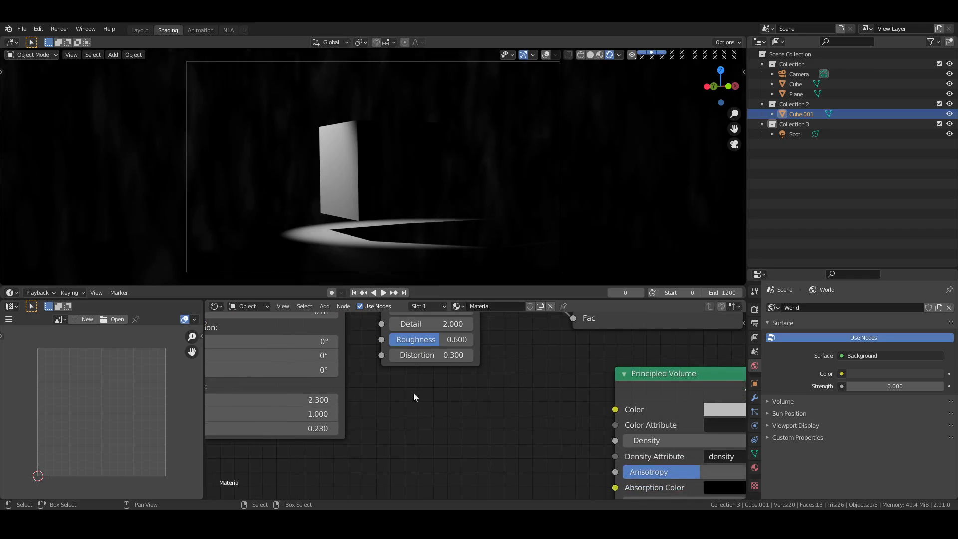
pyautogui.moveTo(413, 394); pyautogui.dragTo(451, 377, button='middle')
pyautogui.keyDown('shift'); pyautogui.moveTo(352, 413); pyautogui.dragTo(302, 413); pyautogui.keyUp('shift')
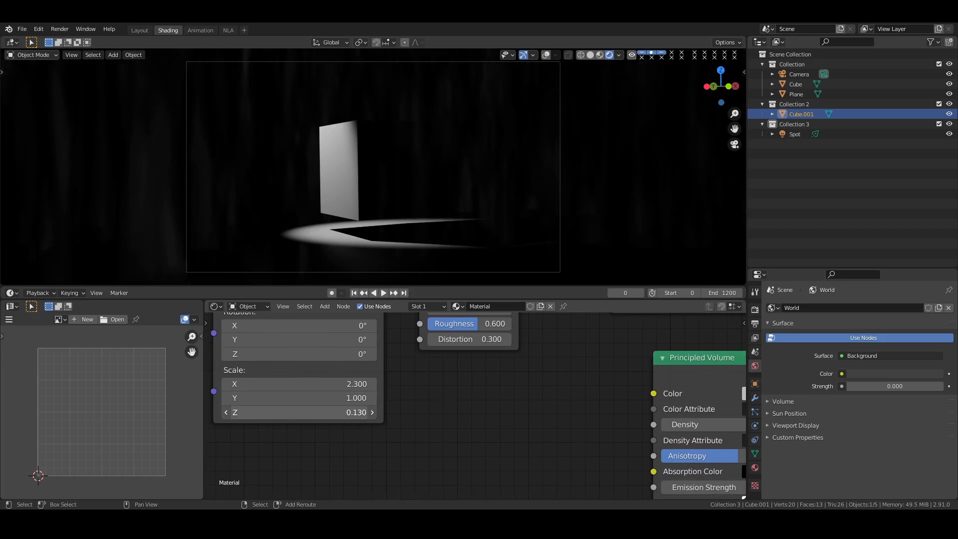
pyautogui.click(350, 413)
pyautogui.write('.132')
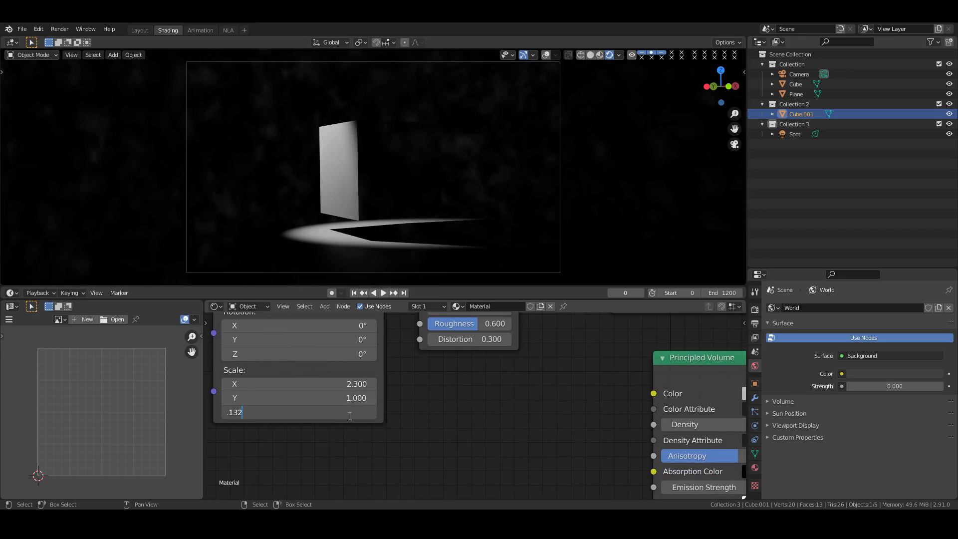
pyautogui.press('Return')
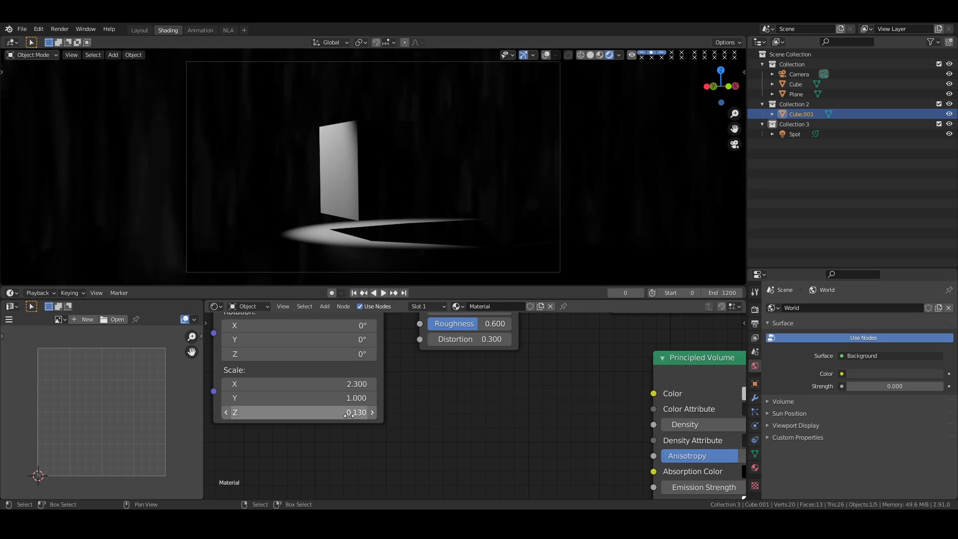
pyautogui.moveTo(576, 322); pyautogui.dragTo(498, 433, button='middle')
pyautogui.hotkey('ctrl', 's')
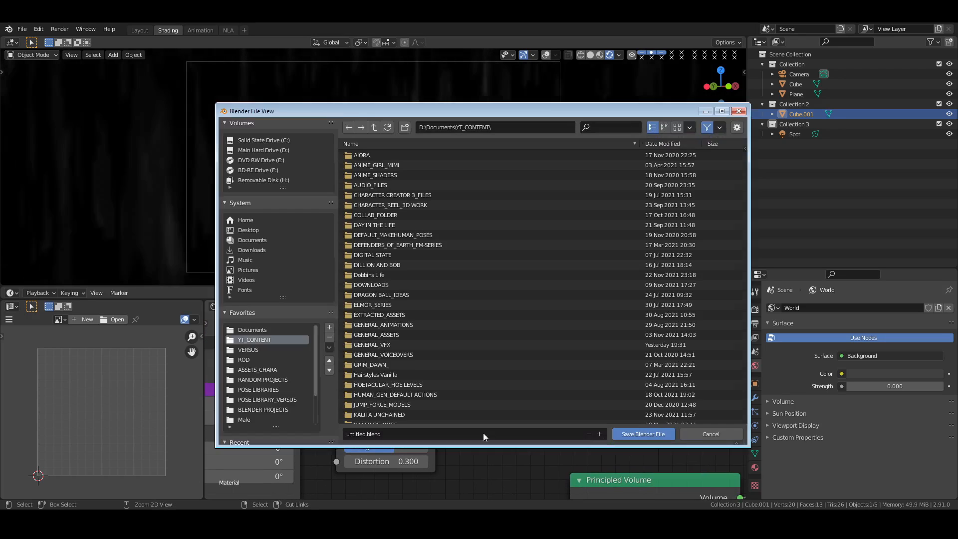
pyautogui.press('Escape')
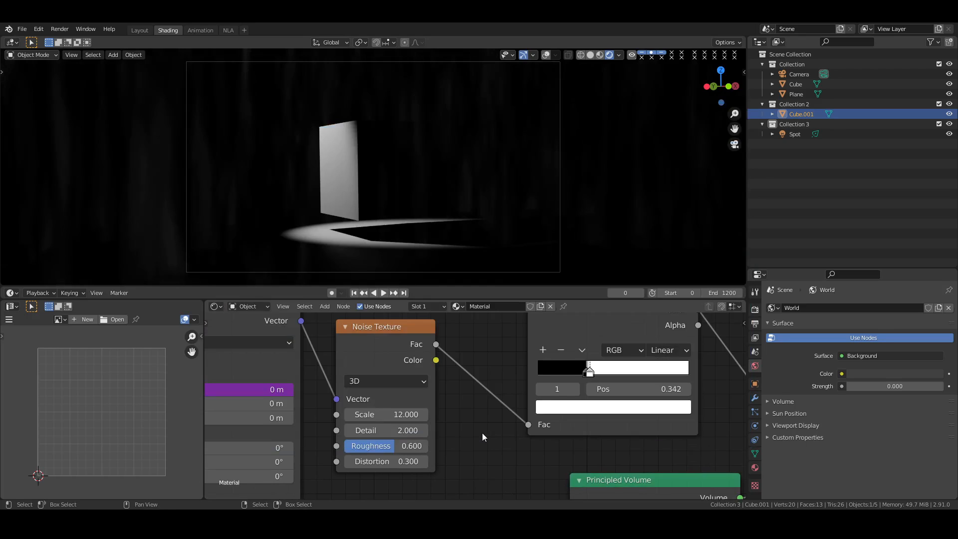
pyautogui.moveTo(480, 361)
pyautogui.mouseDown(button='middle')
pyautogui.moveTo(417, 399)
pyautogui.moveTo(484, 356)
pyautogui.mouseUp(button='middle')
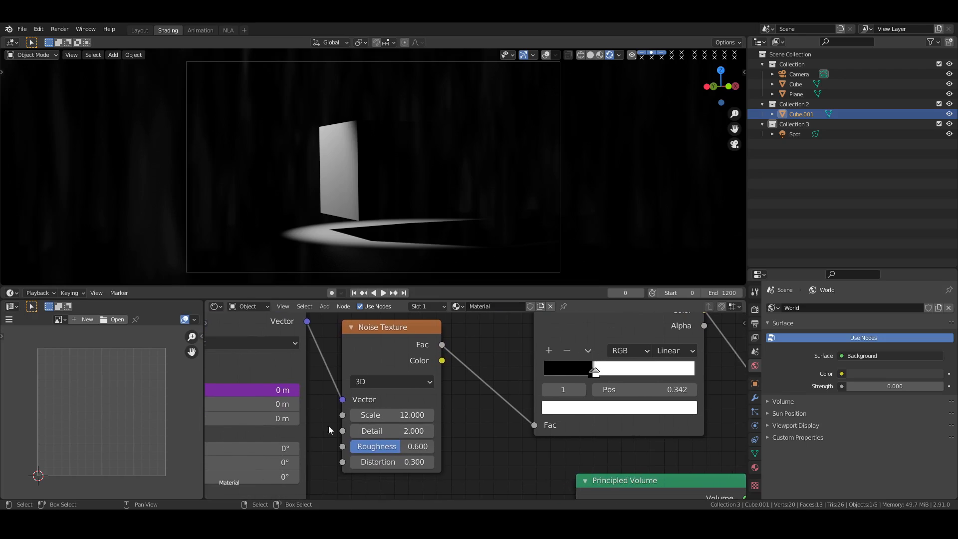
# Step: Play the fog animation briefly and check the driver expression on the Mapping node's X location
pyautogui.moveTo(328, 428); pyautogui.dragTo(432, 419, button='middle')
pyautogui.press('space')
pyautogui.press('space')
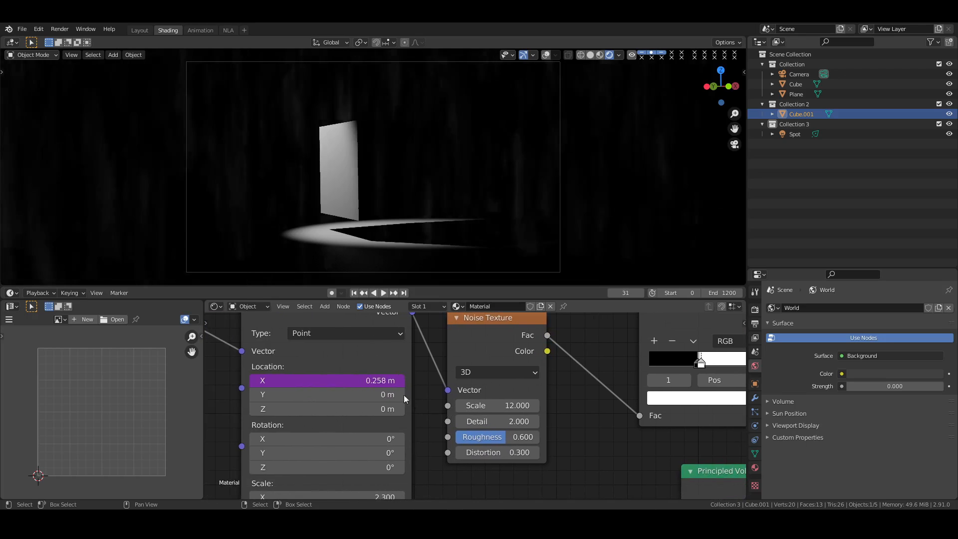
pyautogui.doubleClick(378, 380)
pyautogui.write('frame/120')
pyautogui.press('Return')
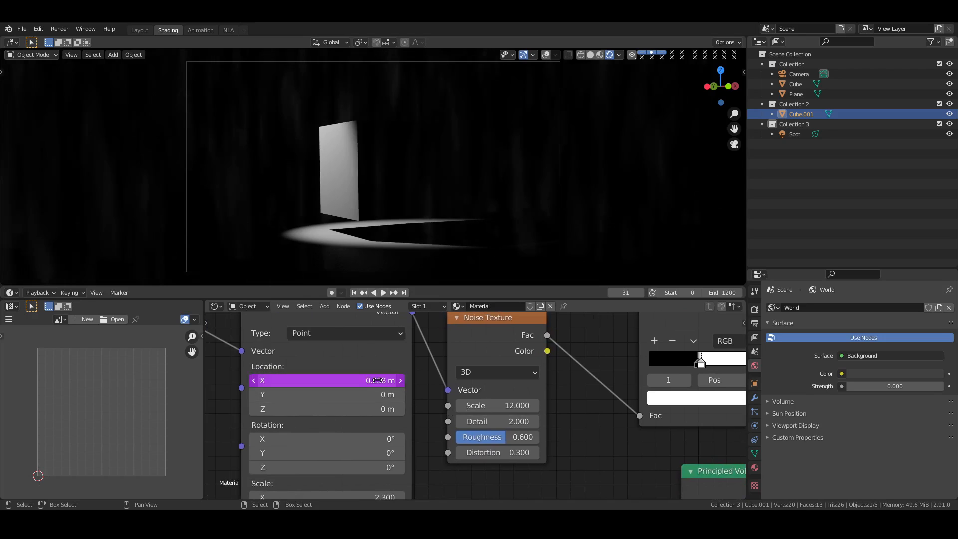
# Step: Return to the first frame and delete the driver from the Mapping node's X location
pyautogui.click(354, 292)
pyautogui.rightClick(373, 379)
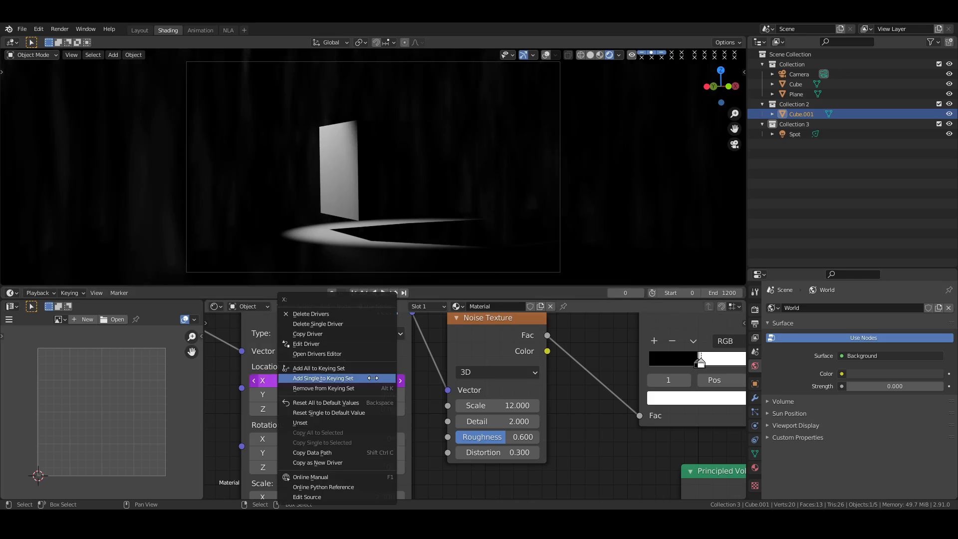
pyautogui.click(349, 324)
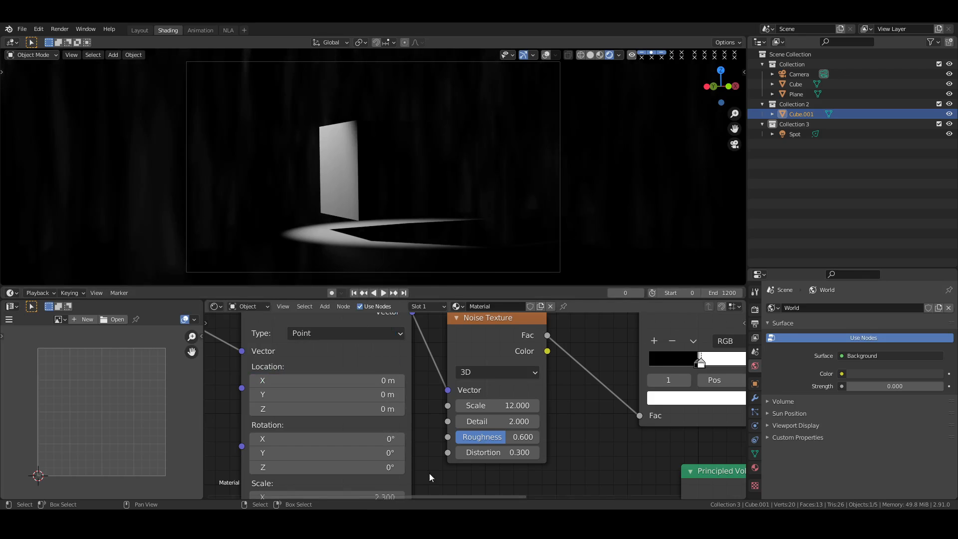
# Step: Try different Z location offsets on the Mapping node and reset the value to 0 m
pyautogui.keyDown('shift'); pyautogui.scroll(-2, 384, 386); pyautogui.keyUp('shift')
pyautogui.moveTo(384, 366); pyautogui.dragTo(419, 365)
pyautogui.doubleClick(374, 369)
pyautogui.write('0')
pyautogui.press('Return')
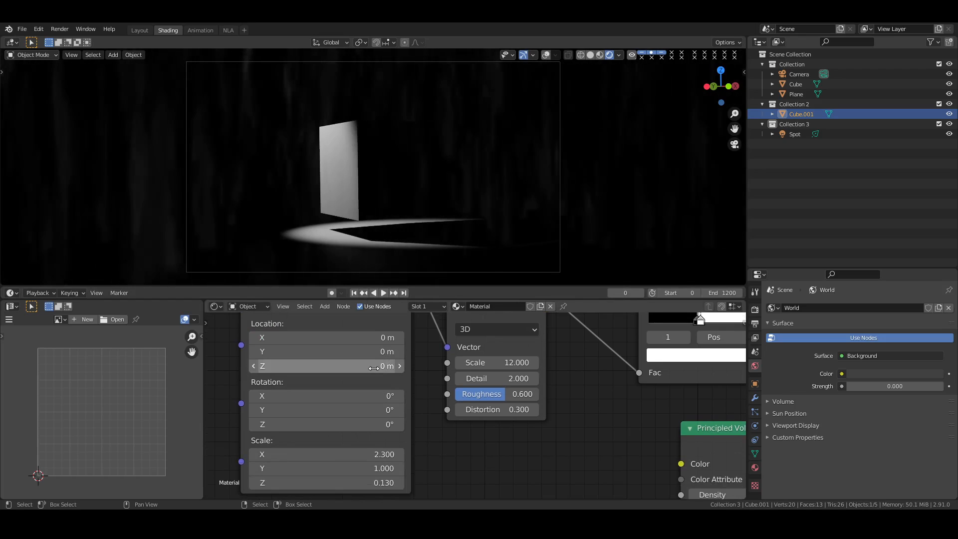
pyautogui.moveTo(349, 366)
pyautogui.mouseDown()
pyautogui.moveTo(376, 366)
pyautogui.moveTo(331, 366)
pyautogui.moveTo(341, 366)
pyautogui.mouseUp()
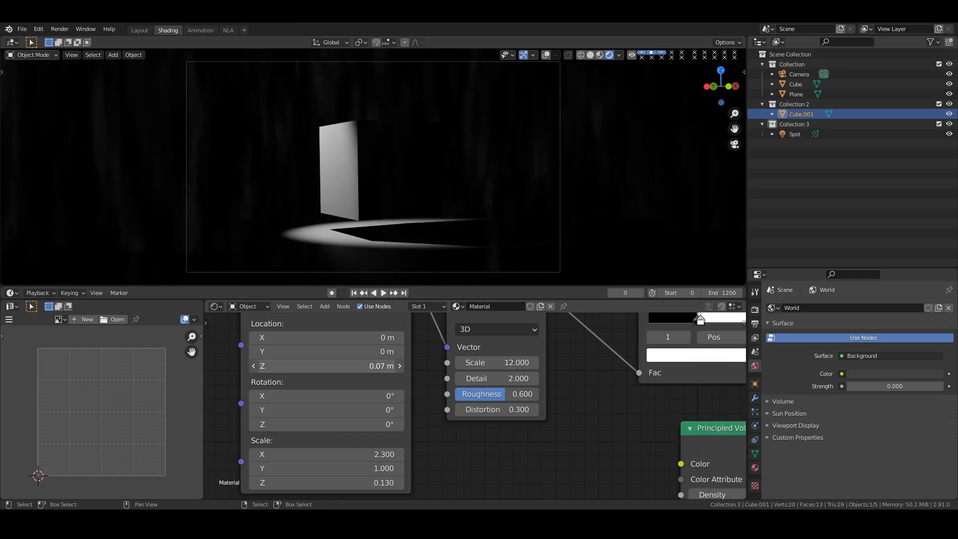
pyautogui.doubleClick(373, 368)
pyautogui.write('0')
pyautogui.press('Return')
# Step: Drive the Mapping node's Z location with the expression #frame/120 and start playing the animation
pyautogui.click(374, 369)
pyautogui.write('#')
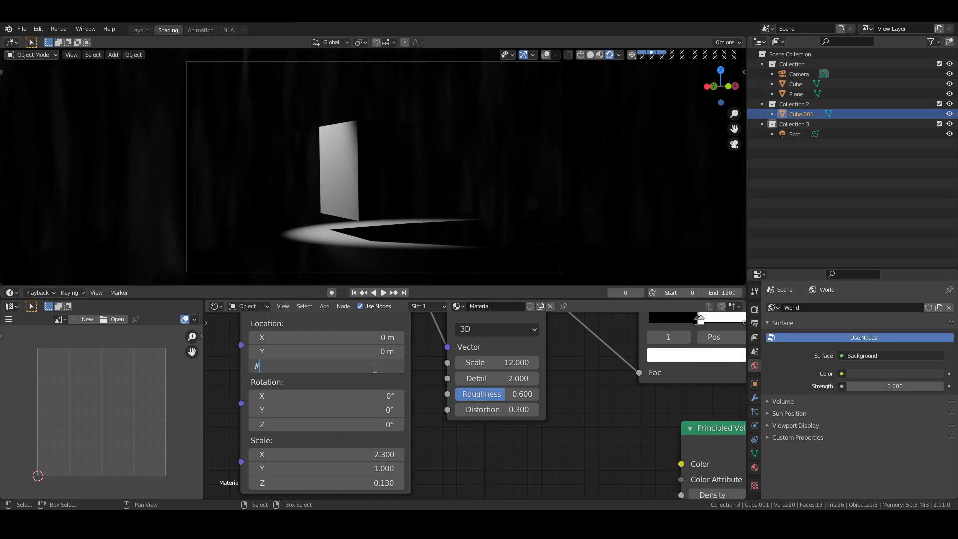
pyautogui.write('frame/120')
pyautogui.press('Return')
pyautogui.press('space')
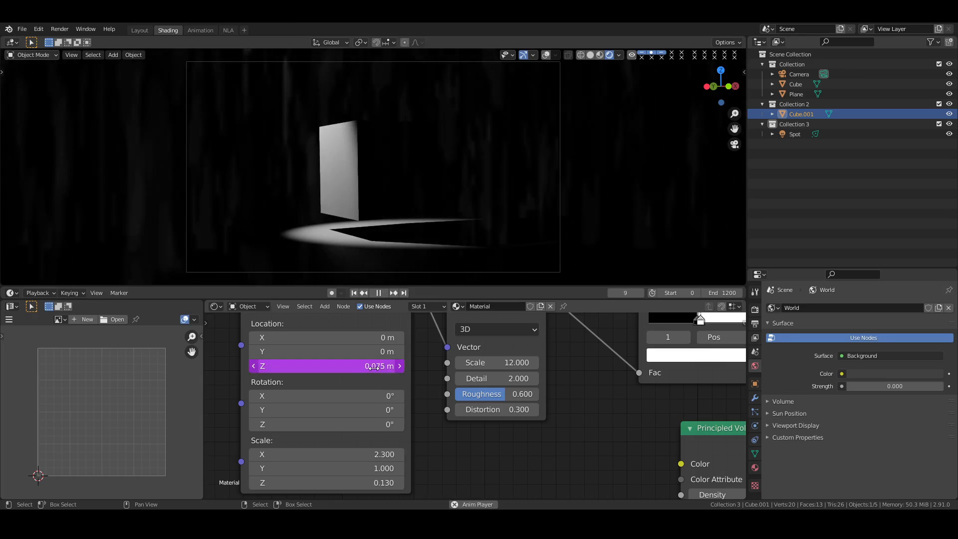
# Step: Set the Principled Volume node's emission strength to 0.009
pyautogui.moveTo(595, 421); pyautogui.dragTo(372, 414, button='middle')
pyautogui.moveTo(674, 468); pyautogui.dragTo(637, 331, button='middle')
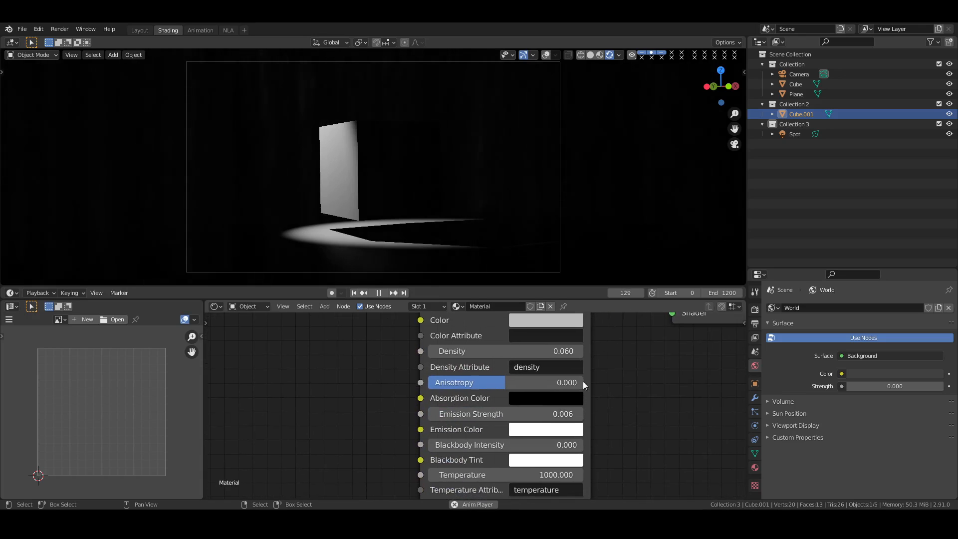
pyautogui.click(562, 413)
pyautogui.write('0.006')
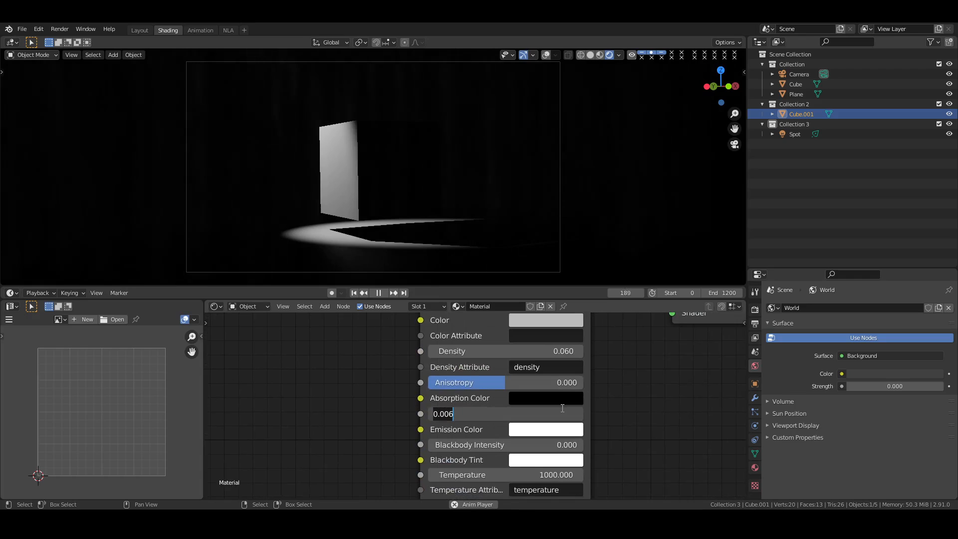
pyautogui.press('BackSpace')
pyautogui.write('.009')
pyautogui.press('Return')
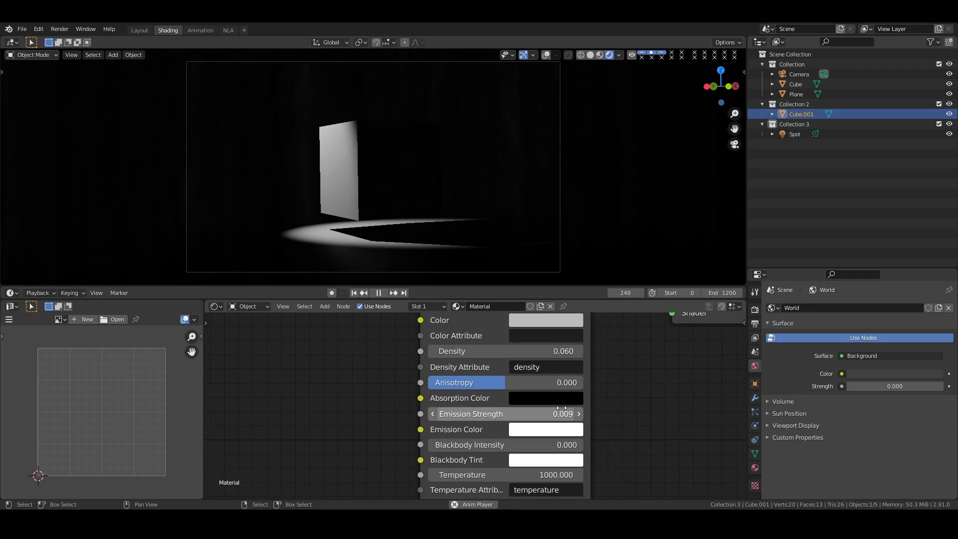
# Step: Try emission strengths of 0.01 and 0.06 on the Principled Volume node, and fine-tune the value to 0.04
pyautogui.click(561, 408)
pyautogui.press('BackSpace')
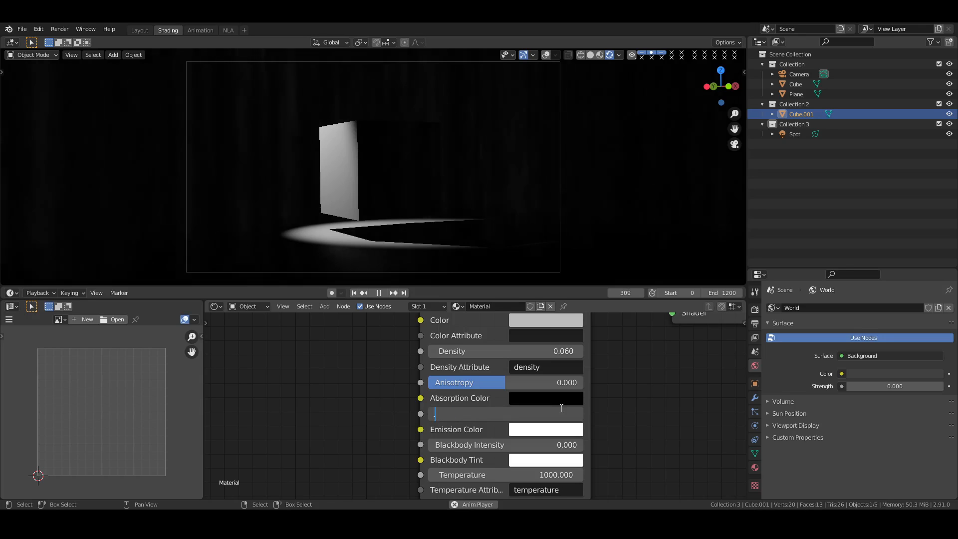
pyautogui.press('Return')
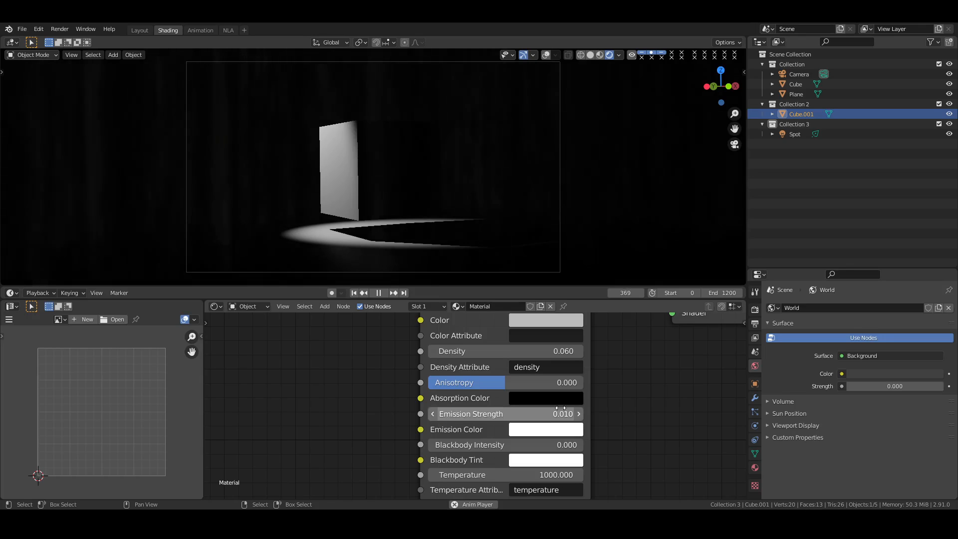
pyautogui.click(560, 408)
pyautogui.write('.06')
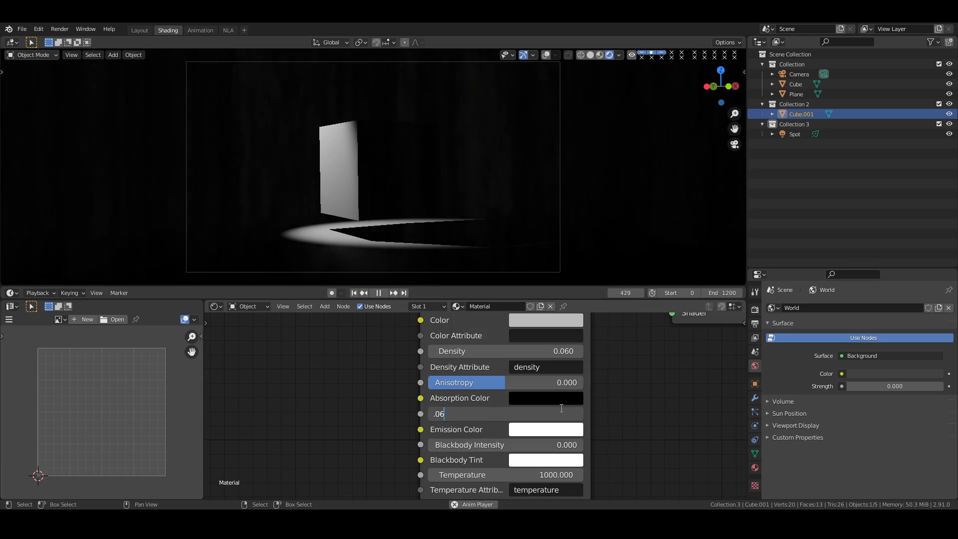
pyautogui.press('Return')
pyautogui.moveTo(561, 408)
pyautogui.keyDown('shift'); pyautogui.mouseDown()
pyautogui.moveTo(529, 408)
pyautogui.moveTo(550, 408)
pyautogui.mouseUp(); pyautogui.keyUp('shift')
# Step: Shift the white stop of the fog material's ColorRamp to position 0.301
pyautogui.moveTo(305, 364); pyautogui.dragTo(396, 481, button='middle')
pyautogui.moveTo(435, 388); pyautogui.dragTo(376, 482, button='middle')
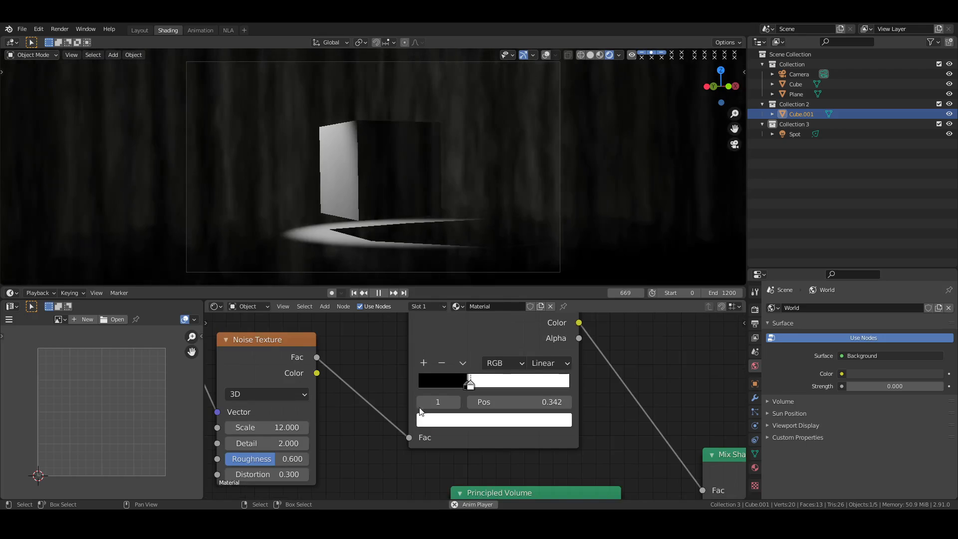
pyautogui.scroll(2, 469, 380)
pyautogui.moveTo(469, 380)
pyautogui.mouseDown()
pyautogui.moveTo(450, 379)
pyautogui.moveTo(459, 379)
pyautogui.mouseUp()
pyautogui.click(469, 378)
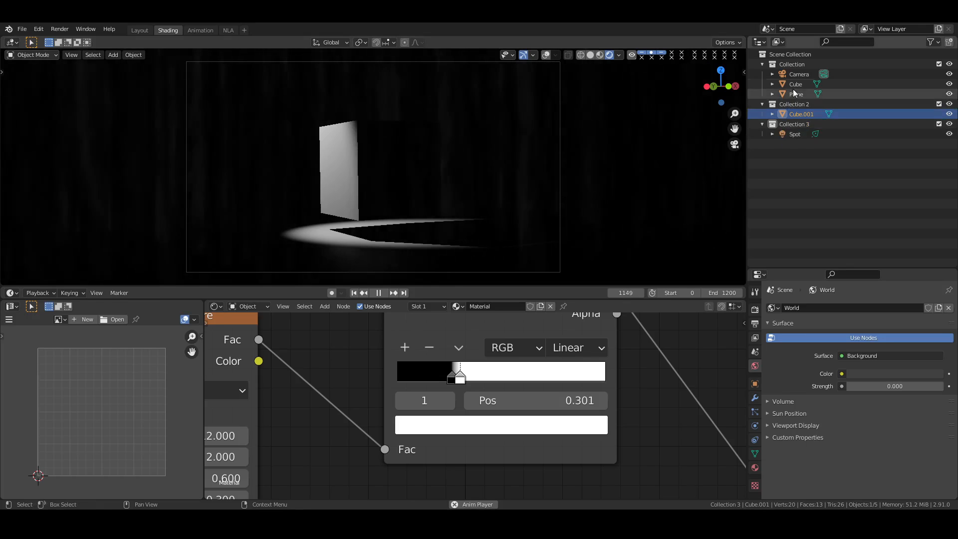
# Step: Set the spot light's power to 10000 W
pyautogui.click(794, 134)
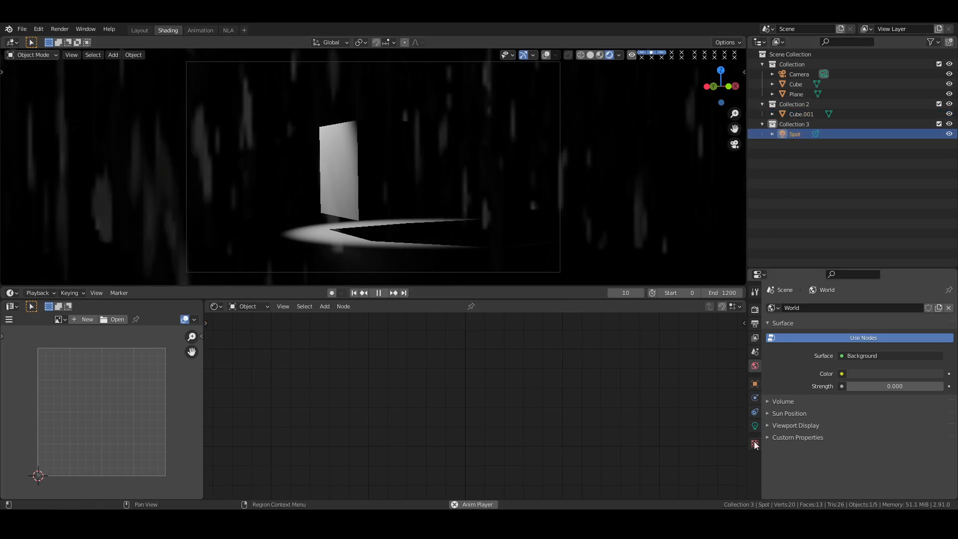
pyautogui.click(755, 426)
pyautogui.click(876, 374)
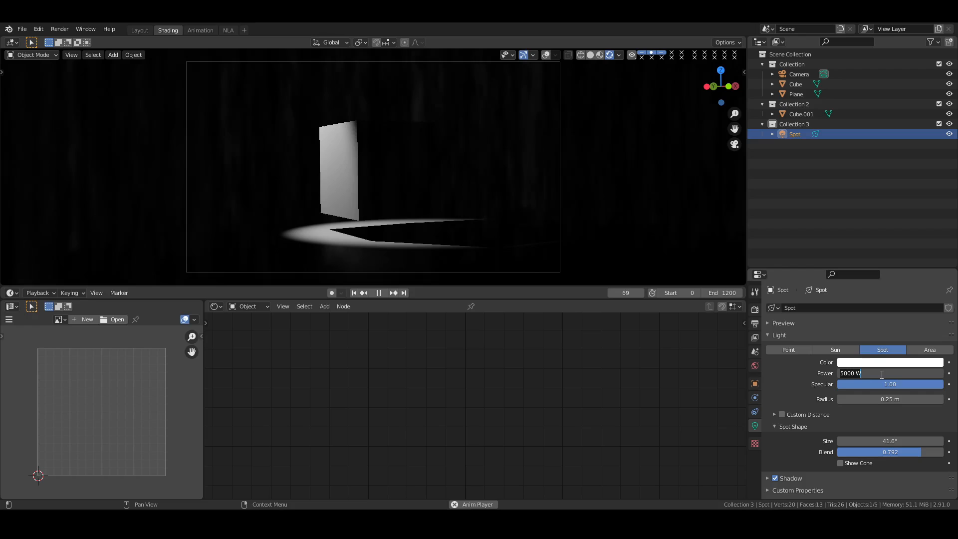
pyautogui.write('10000')
pyautogui.press('Return')
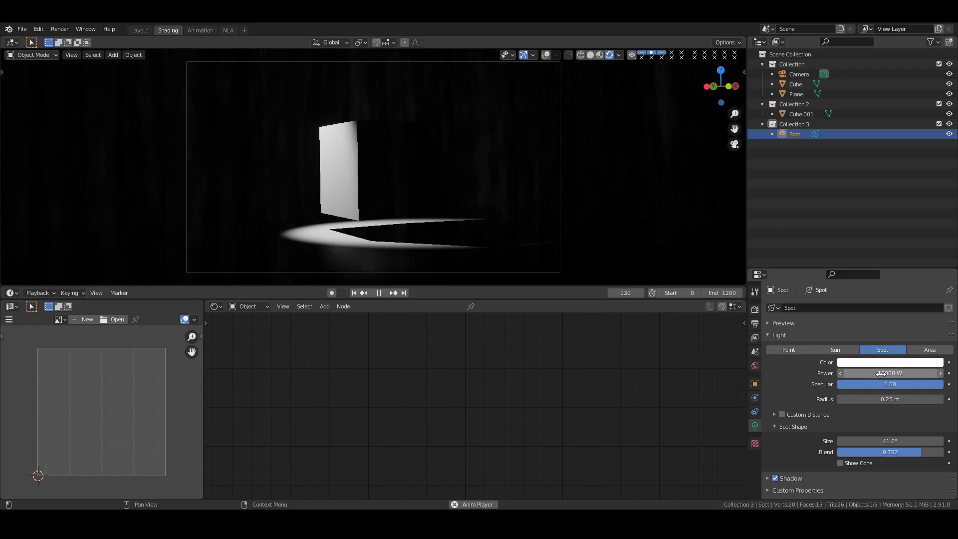
# Step: Select the smaller cube with its transform properties shown, stop the playback and return to the first frame
pyautogui.click(795, 85)
pyautogui.click(755, 383)
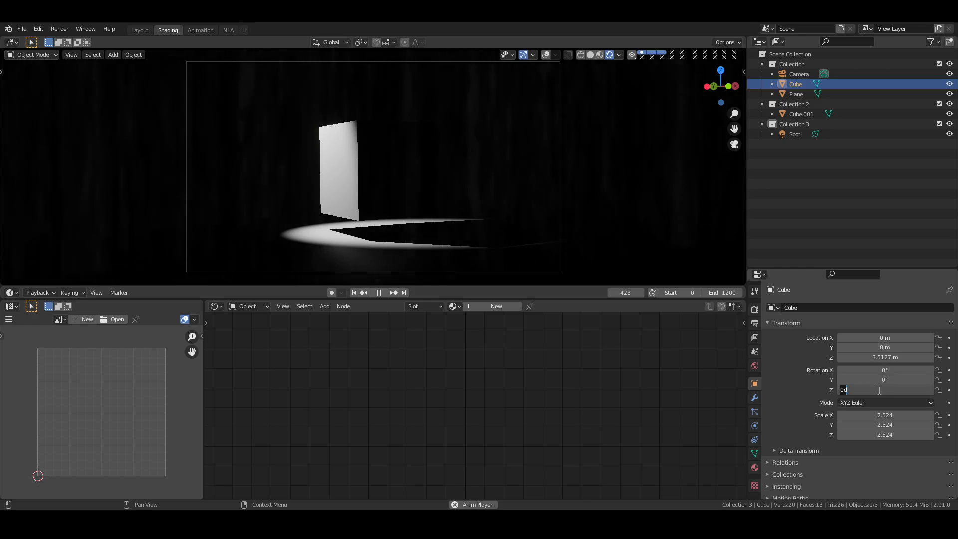
pyautogui.press('space')
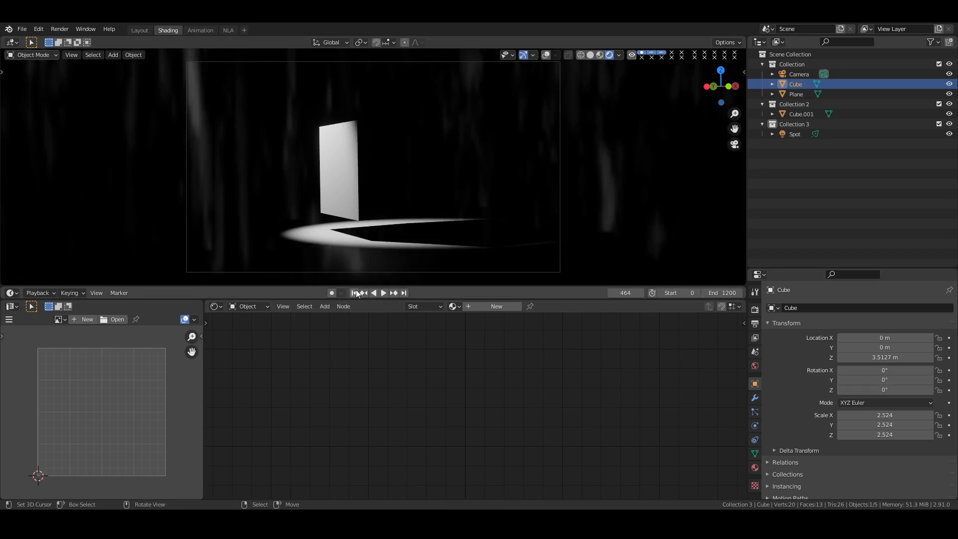
pyautogui.click(354, 292)
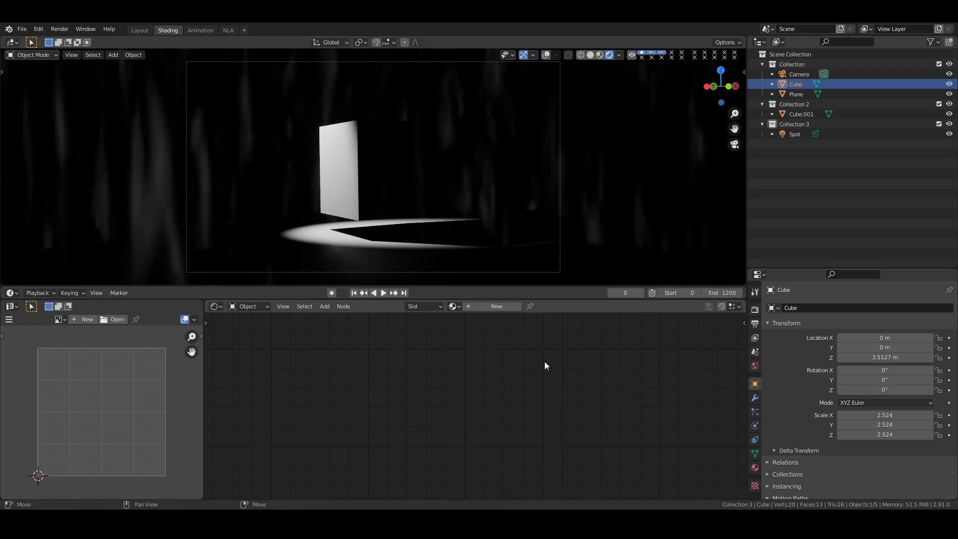
# Step: Drive the cube's Z rotation with an expression that divides #frame by a constant, and play the animation
pyautogui.click(882, 387)
pyautogui.write('0d')
pyautogui.press('BackSpace')
pyautogui.press('BackSpace')
pyautogui.write('#frame/')
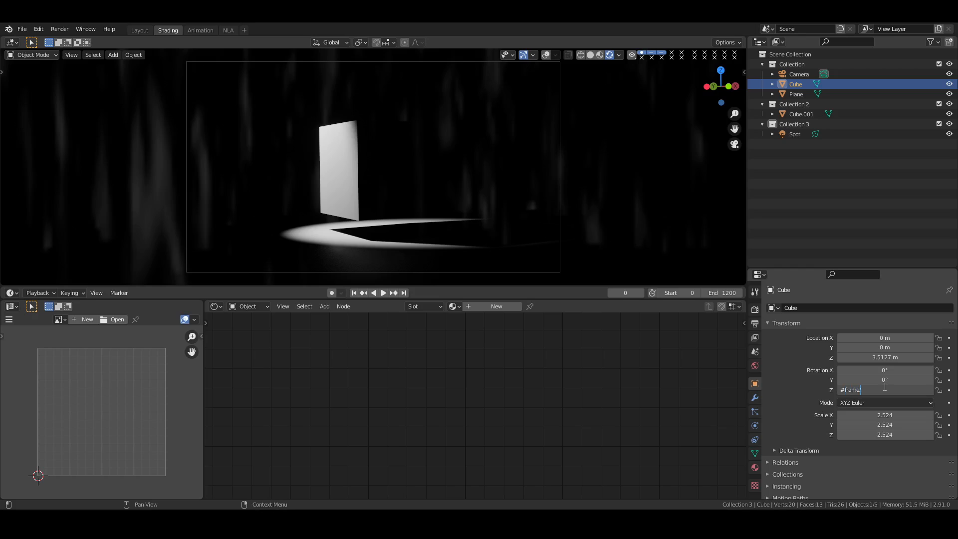
pyautogui.press('Return')
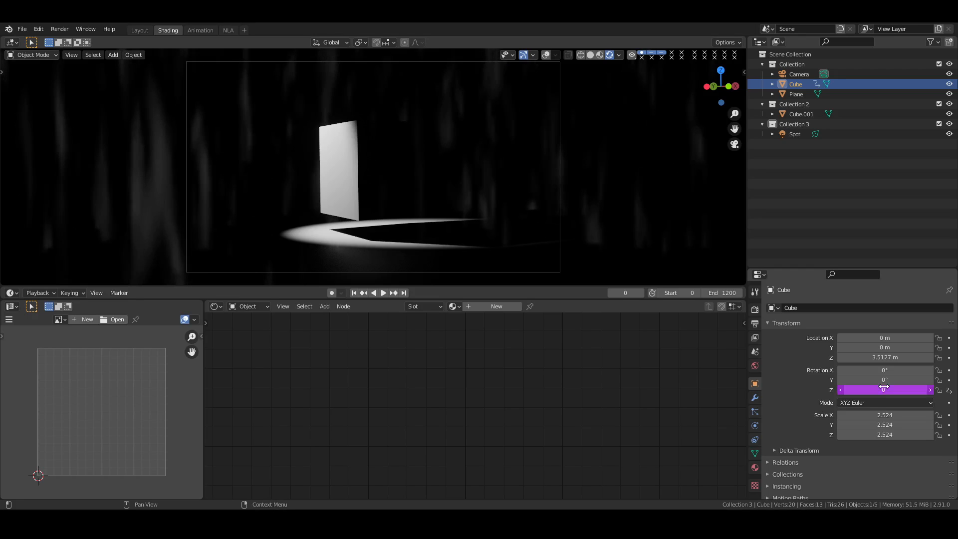
pyautogui.press('space')
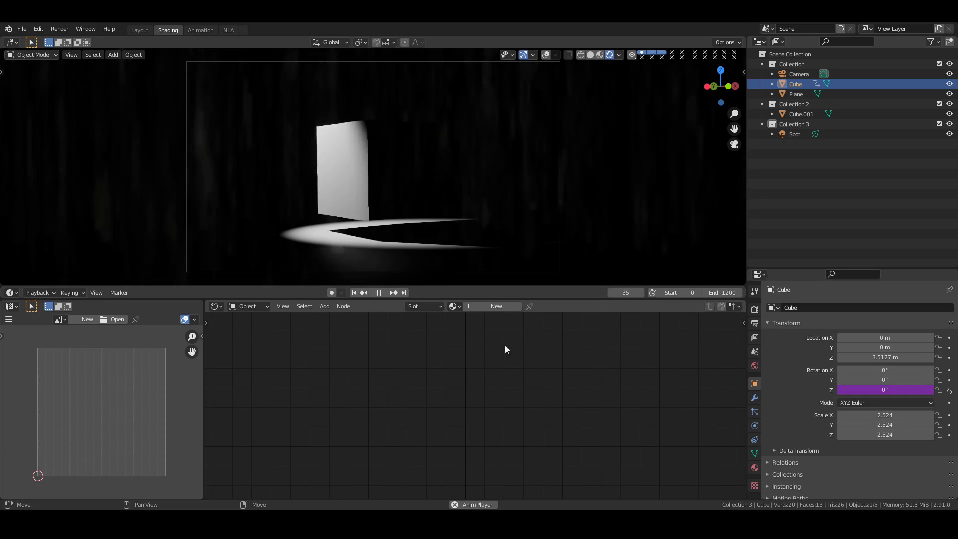
# Step: Preview the animation in the Layout workspace with the viewport overlays and the toolbar hidden
pyautogui.click(140, 30)
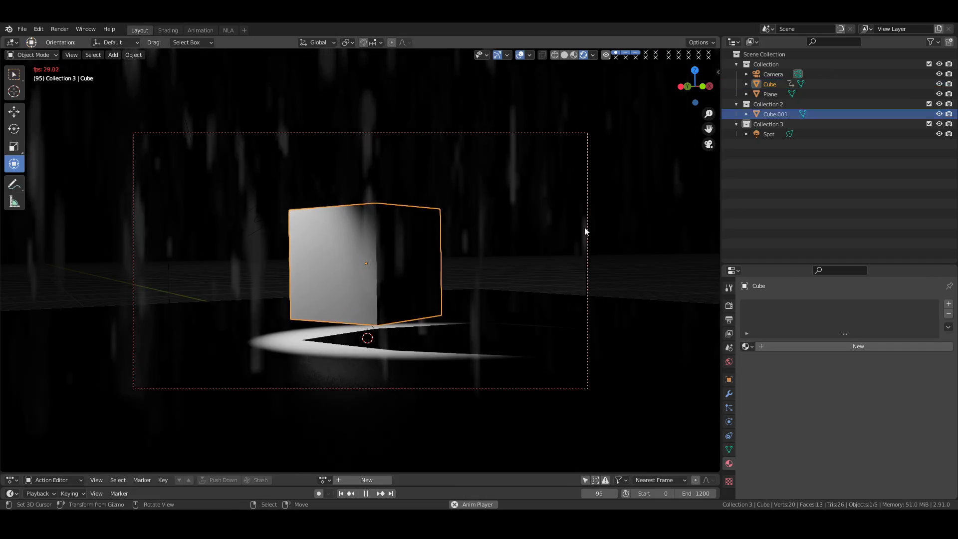
pyautogui.click(519, 55)
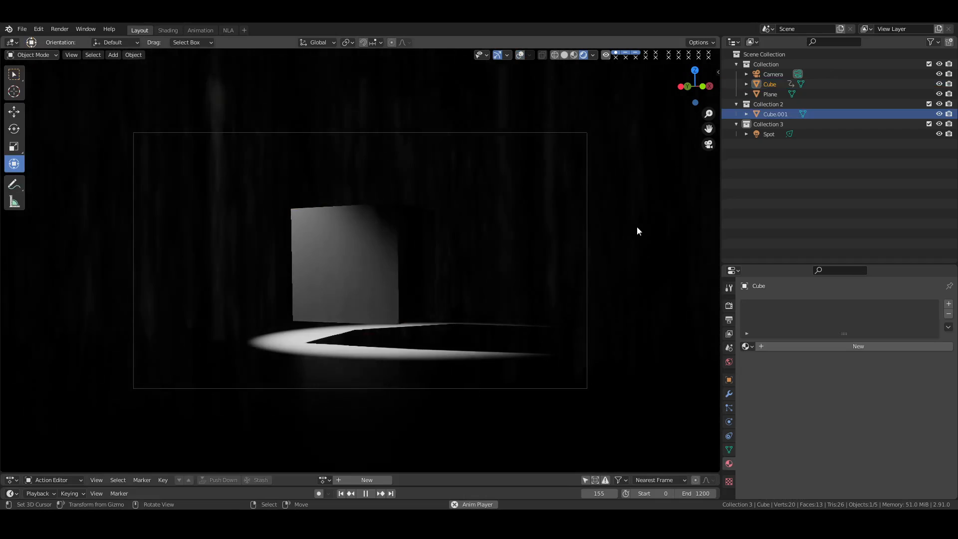
pyautogui.press('t')
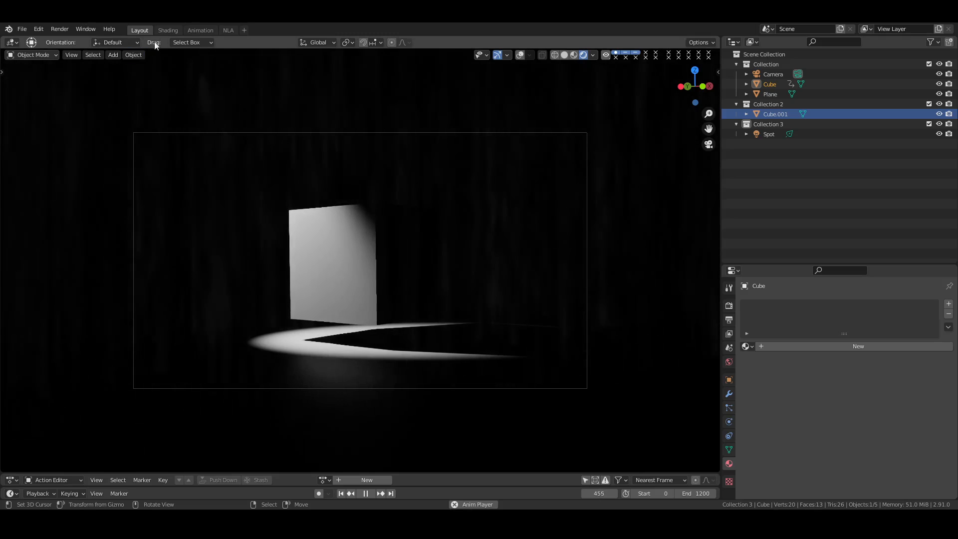
# Step: Return to the Shading workspace and set the Z scale of the fog cube's Mapping node to 0.06
pyautogui.click(166, 30)
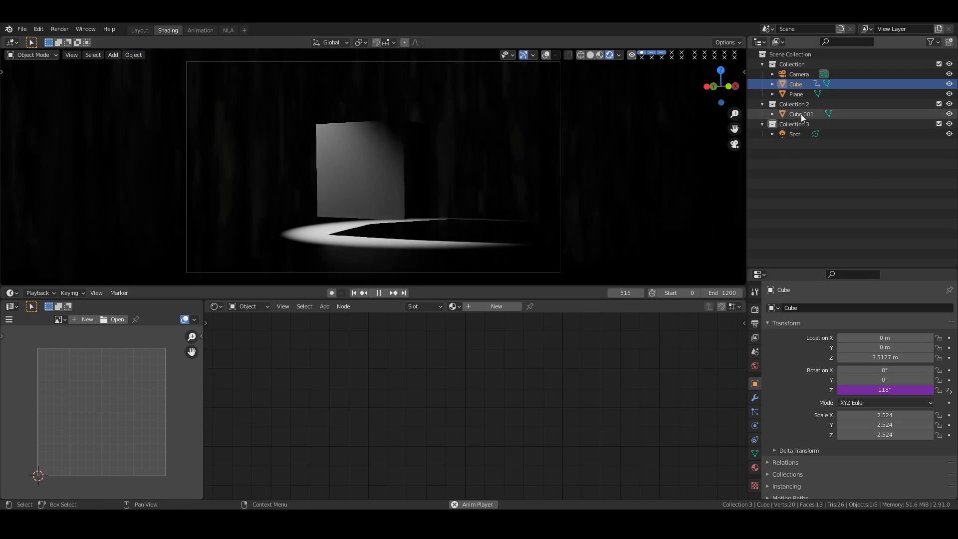
pyautogui.moveTo(342, 375); pyautogui.dragTo(492, 390, button='middle')
pyautogui.scroll(-4, 492, 391)
pyautogui.moveTo(484, 432); pyautogui.dragTo(522, 369, button='middle')
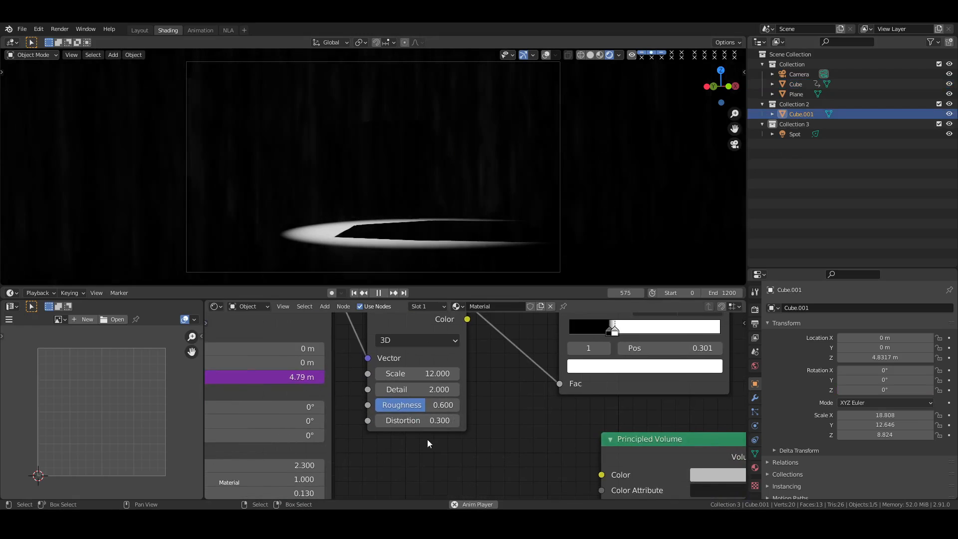
pyautogui.moveTo(363, 482); pyautogui.dragTo(438, 419, button='middle')
pyautogui.scroll(3, 437, 423)
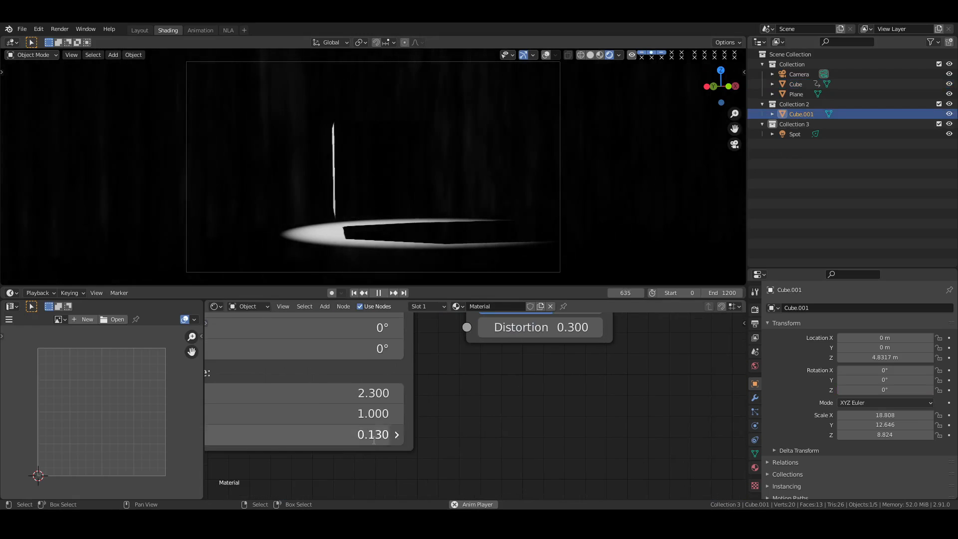
pyautogui.click(373, 440)
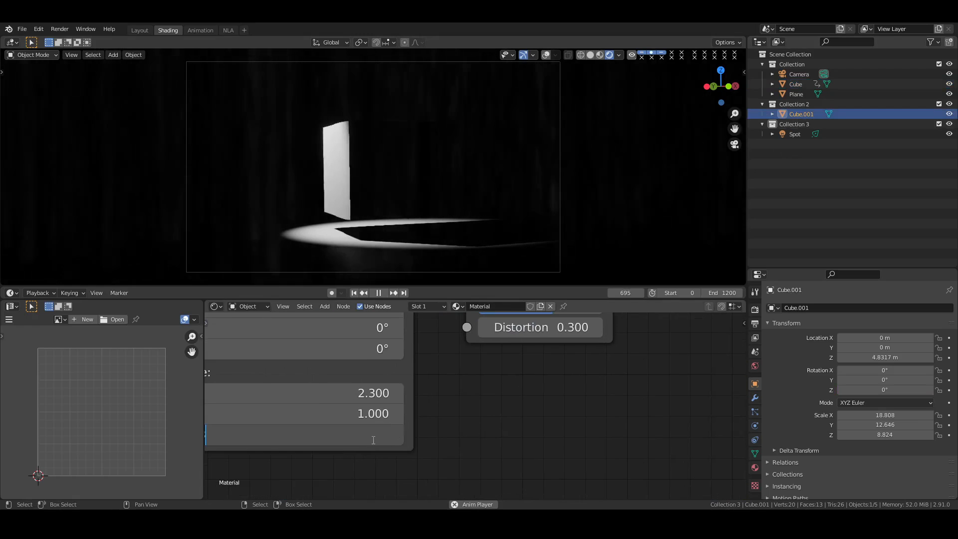
pyautogui.write('0.06')
pyautogui.press('Return')
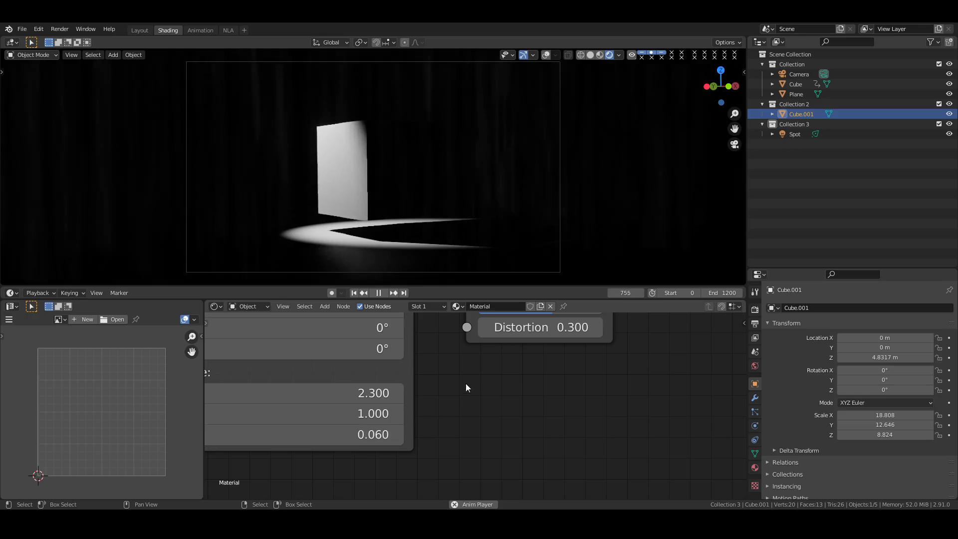
# Step: Set the Noise Texture node's distortion to 0.6
pyautogui.moveTo(465, 383); pyautogui.dragTo(424, 444, button='middle')
pyautogui.click(518, 390)
pyautogui.write('.')
pyautogui.press('Return')
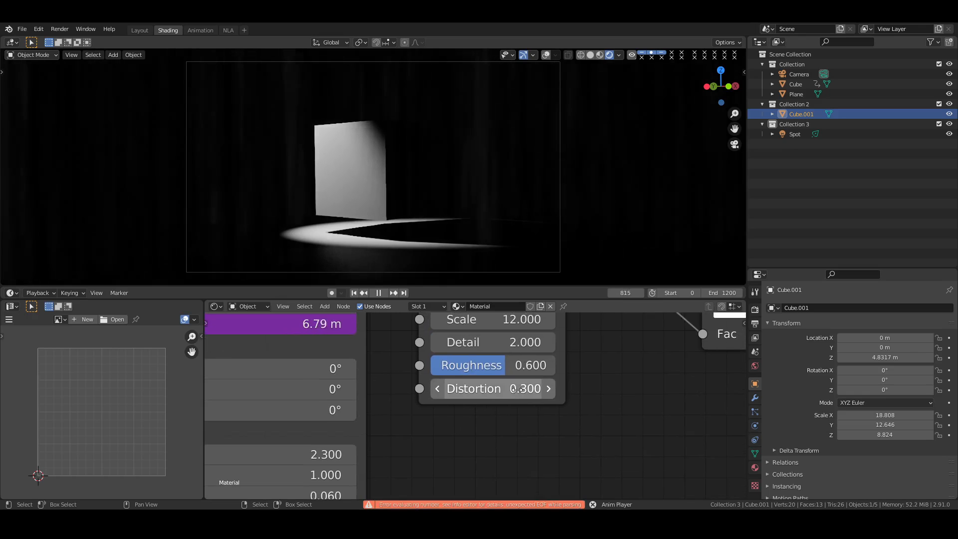
pyautogui.click(520, 393)
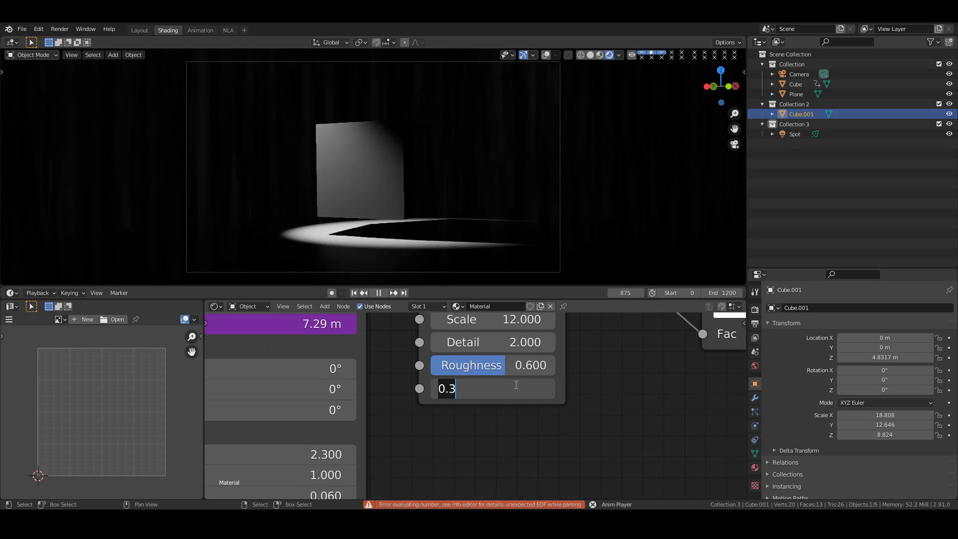
pyautogui.write('.6')
pyautogui.press('Return')
# Step: Select the black stop of the ColorRamp and fine-tune its position beside the white stop
pyautogui.scroll(-5, 429, 434)
pyautogui.moveTo(408, 451); pyautogui.dragTo(462, 436, button='middle')
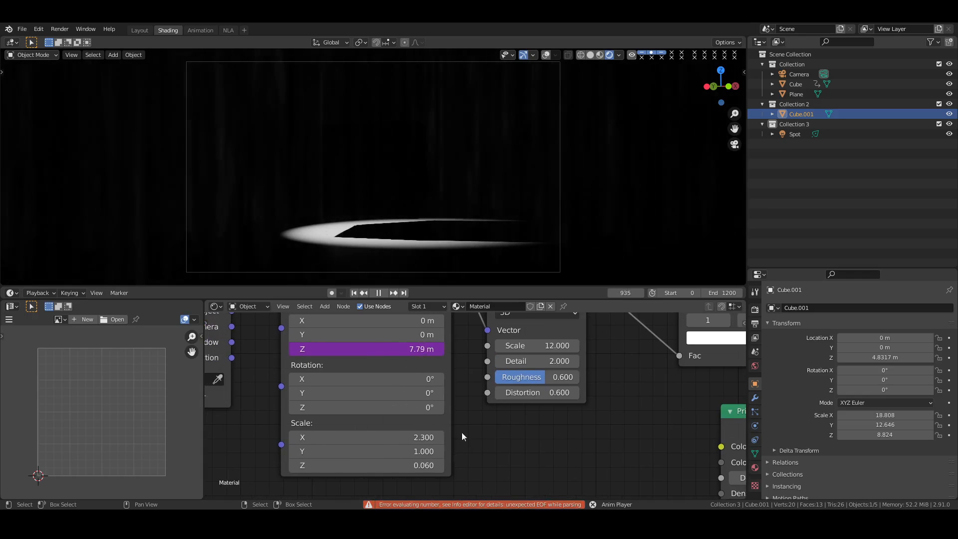
pyautogui.moveTo(473, 400); pyautogui.dragTo(479, 421, button='middle')
pyautogui.moveTo(656, 400); pyautogui.dragTo(602, 427, button='middle')
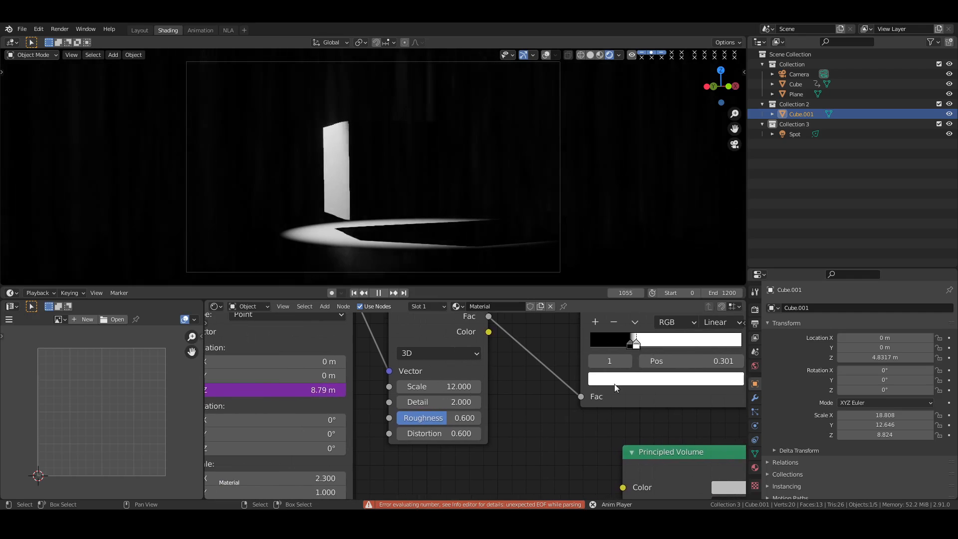
pyautogui.click(630, 343)
pyautogui.moveTo(662, 357); pyautogui.dragTo(594, 362, button='middle')
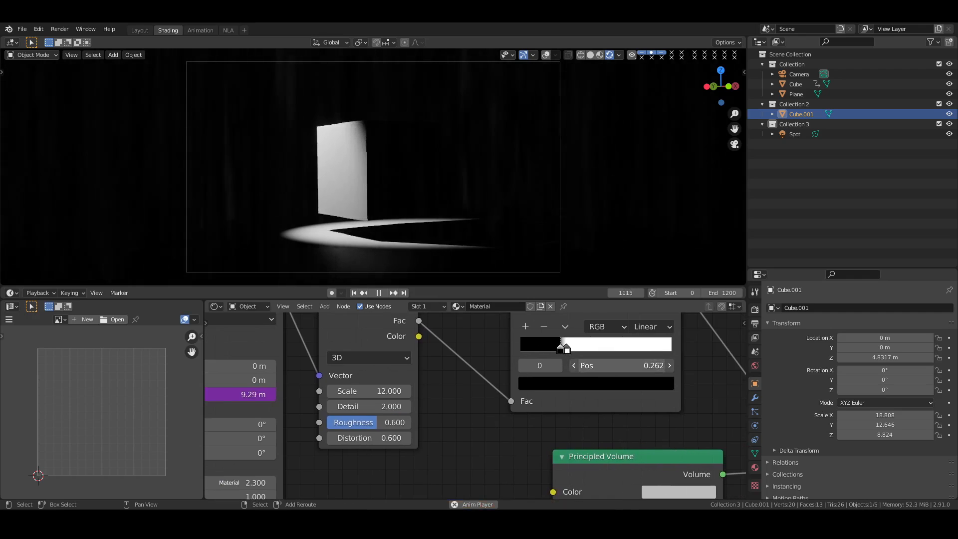
pyautogui.moveTo(619, 366); pyautogui.dragTo(621, 366)
# Step: Set the Principled Volume node's emission strength to 0.05
pyautogui.moveTo(629, 409); pyautogui.dragTo(548, 425, button='middle')
pyautogui.moveTo(643, 454); pyautogui.dragTo(612, 417, button='middle')
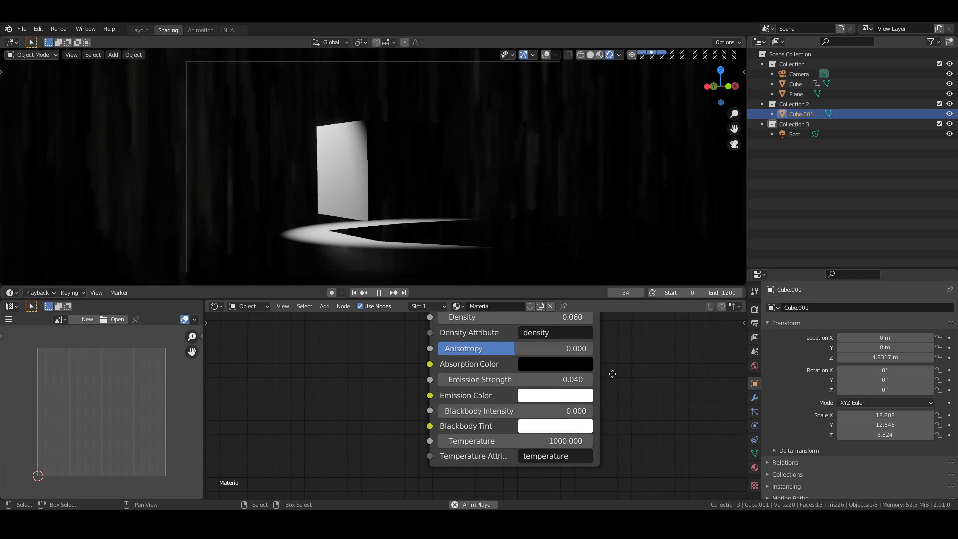
pyautogui.moveTo(611, 374); pyautogui.dragTo(610, 404, button='middle')
pyautogui.click(559, 413)
pyautogui.write('.05')
pyautogui.press('Return')
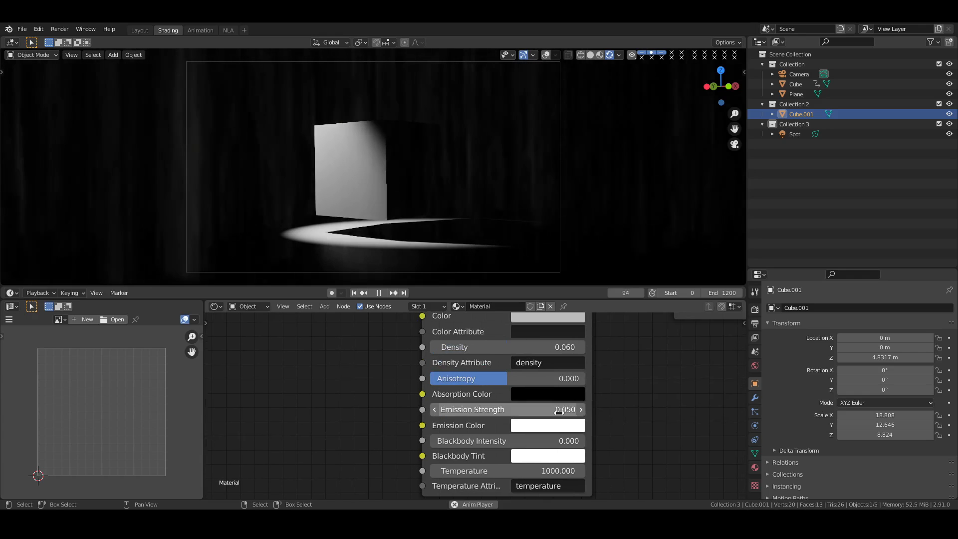
# Step: Try a scale of 6 on the Noise Texture node
pyautogui.moveTo(297, 366); pyautogui.dragTo(486, 434, button='middle')
pyautogui.scroll(1, 649, 394)
pyautogui.moveTo(634, 395); pyautogui.dragTo(565, 432, button='middle')
pyautogui.scroll(2, 553, 400)
pyautogui.click(519, 421)
pyautogui.write('6')
pyautogui.press('Return')
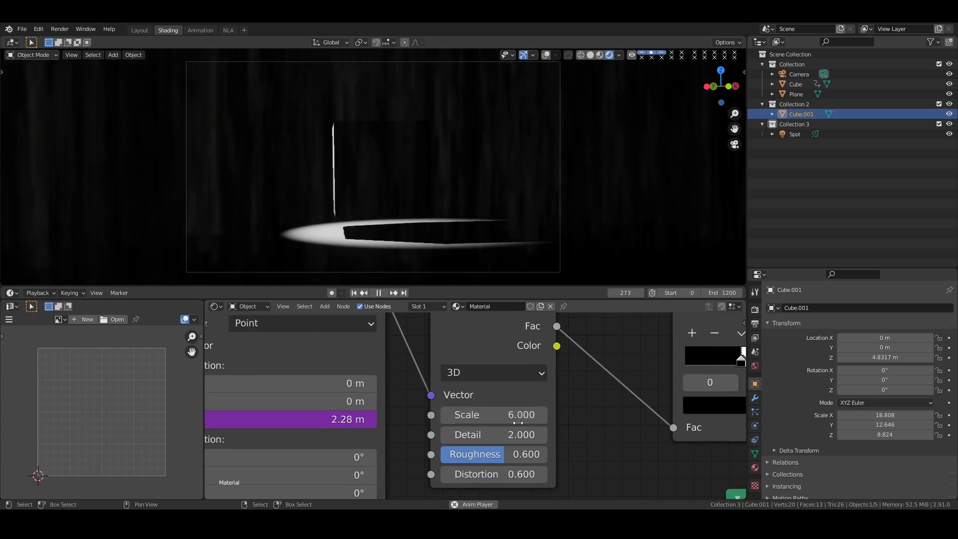
# Step: Set the Noise Texture node's scale to 30 and its detail to 4.6
pyautogui.click(518, 423)
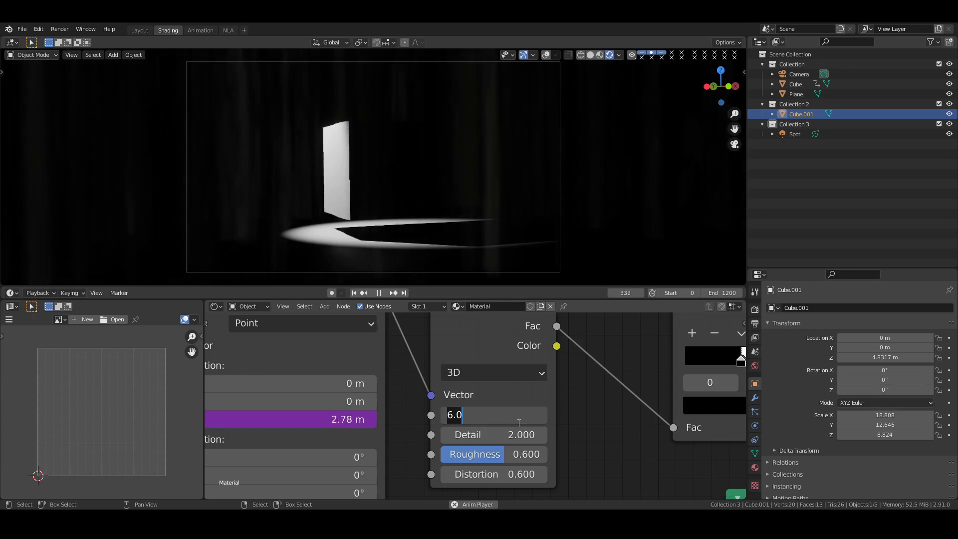
pyautogui.write('30')
pyautogui.press('Return')
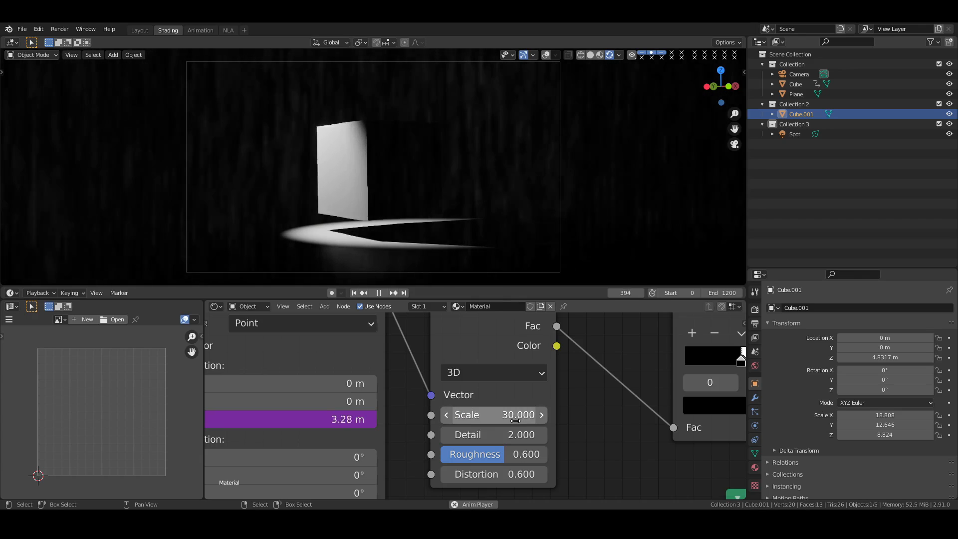
pyautogui.moveTo(494, 435); pyautogui.dragTo(525, 435)
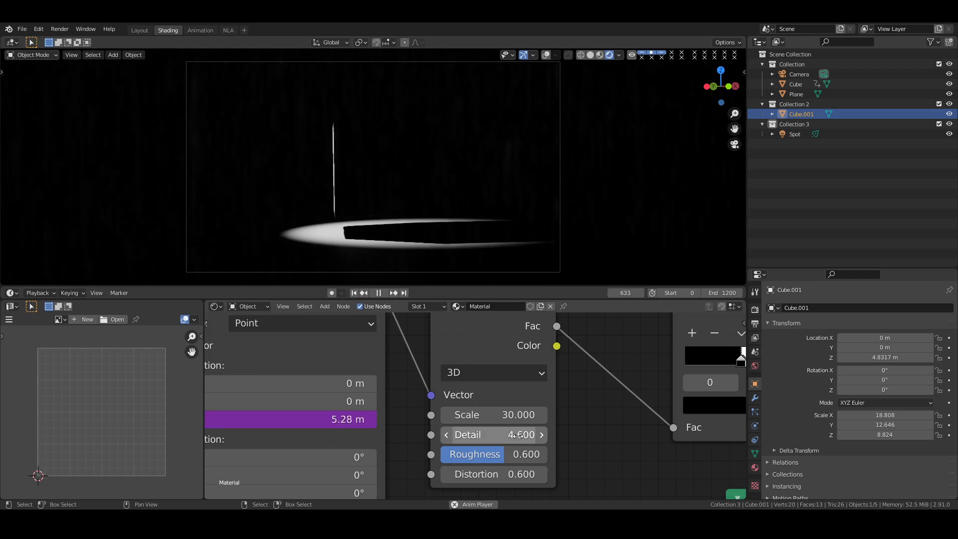
# Step: Try emission strengths of 0.1 and 1 on the Principled Volume node
pyautogui.moveTo(618, 451); pyautogui.dragTo(570, 431, button='middle')
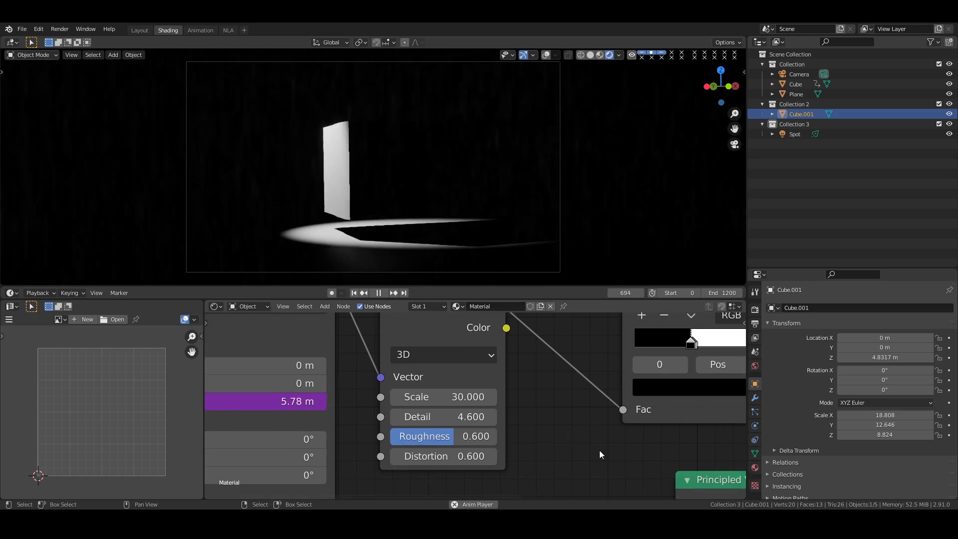
pyautogui.moveTo(614, 459); pyautogui.dragTo(432, 366, button='middle')
pyautogui.moveTo(559, 435); pyautogui.dragTo(473, 371, button='middle')
pyautogui.moveTo(646, 427); pyautogui.dragTo(583, 346, button='middle')
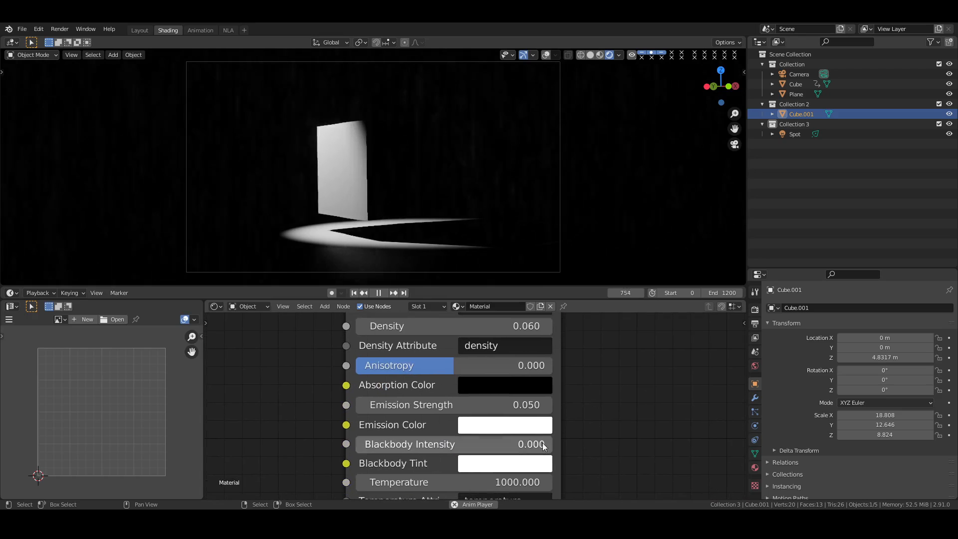
pyautogui.click(521, 405)
pyautogui.write('.1')
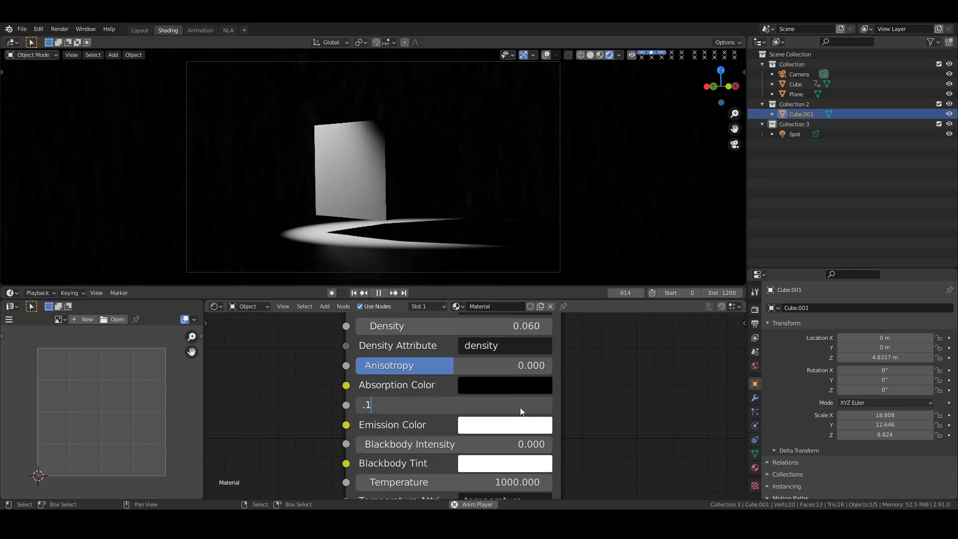
pyautogui.press('Return')
pyautogui.click(521, 406)
pyautogui.write('1')
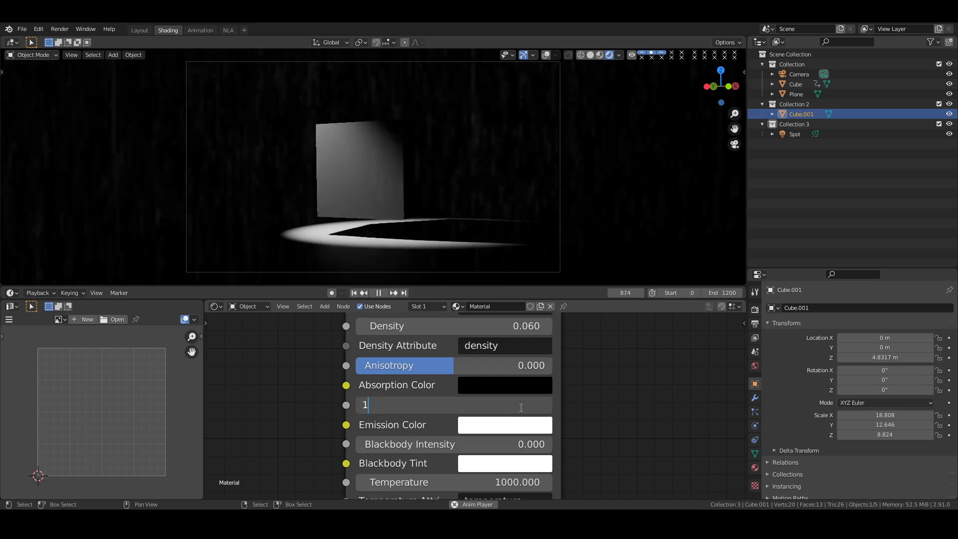
pyautogui.press('Return')
# Step: Set the Principled Volume node's emission strength to 0.2
pyautogui.click(521, 407)
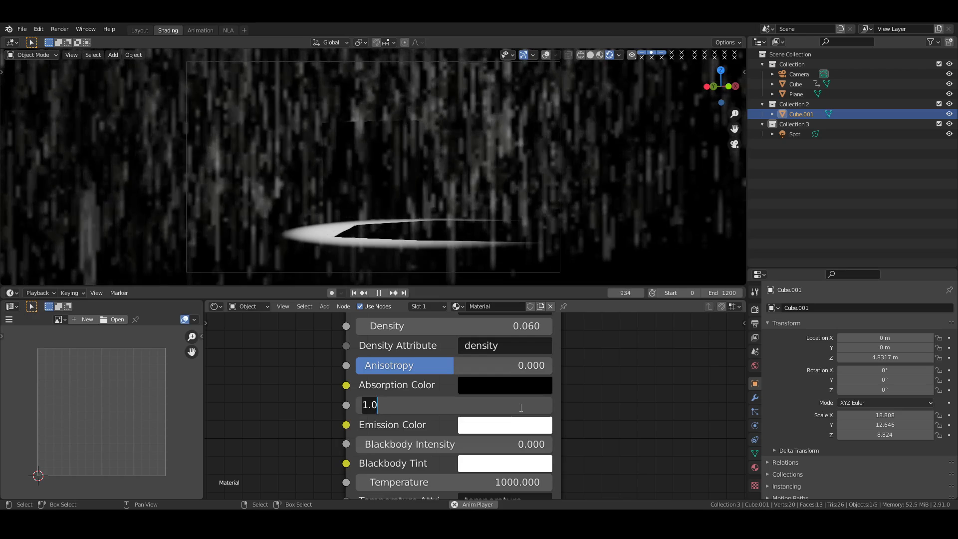
pyautogui.write('.2')
pyautogui.press('Return')
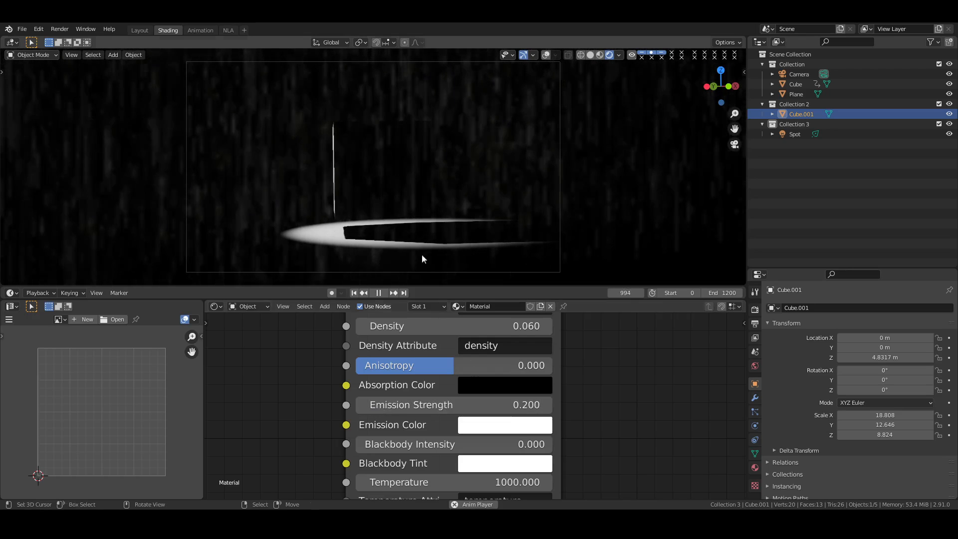
# Step: In the Layout workspace, stop playback, apply the HDTV 1080p output preset of 1920 × 1080 px at 24 fps, and test-render the frame
pyautogui.click(137, 30)
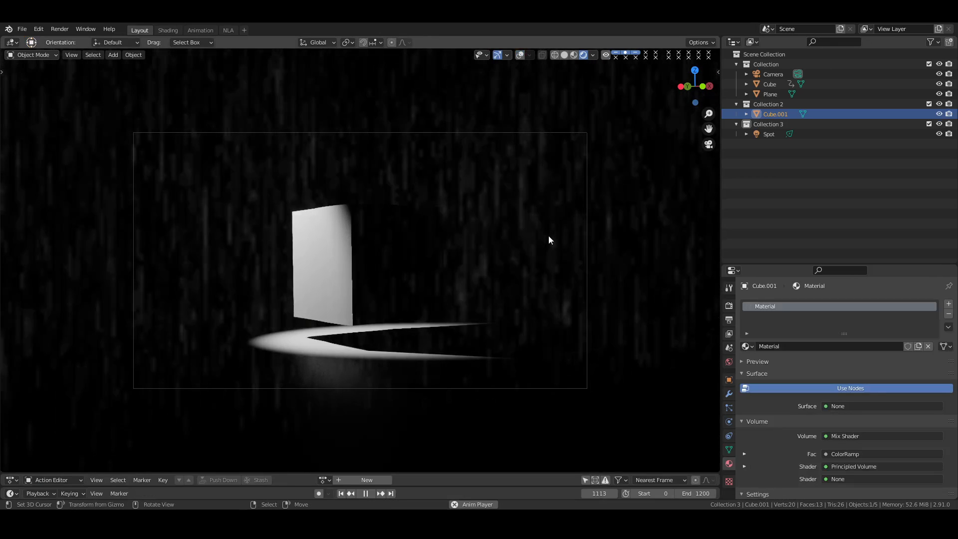
pyautogui.press('space')
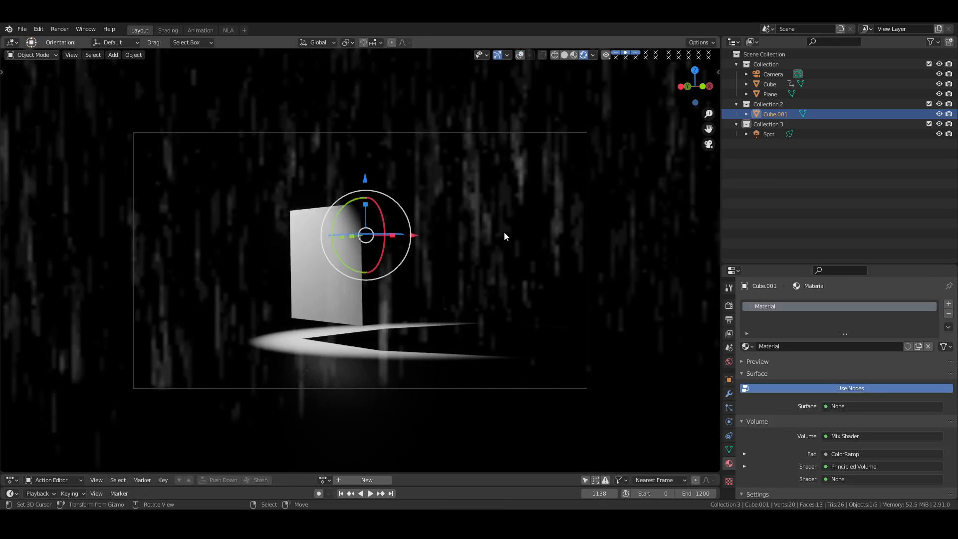
pyautogui.click(729, 319)
pyautogui.click(942, 303)
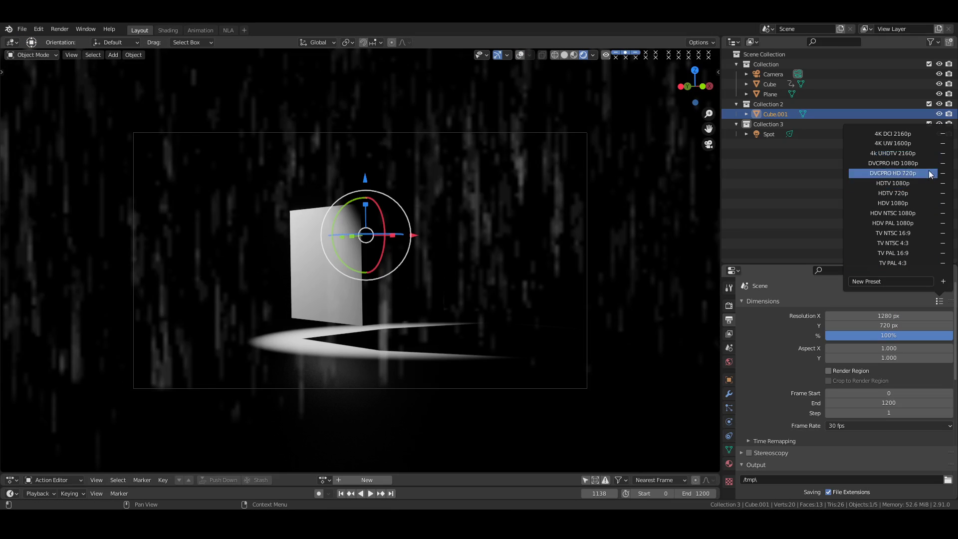
pyautogui.click(855, 202)
pyautogui.press('F12')
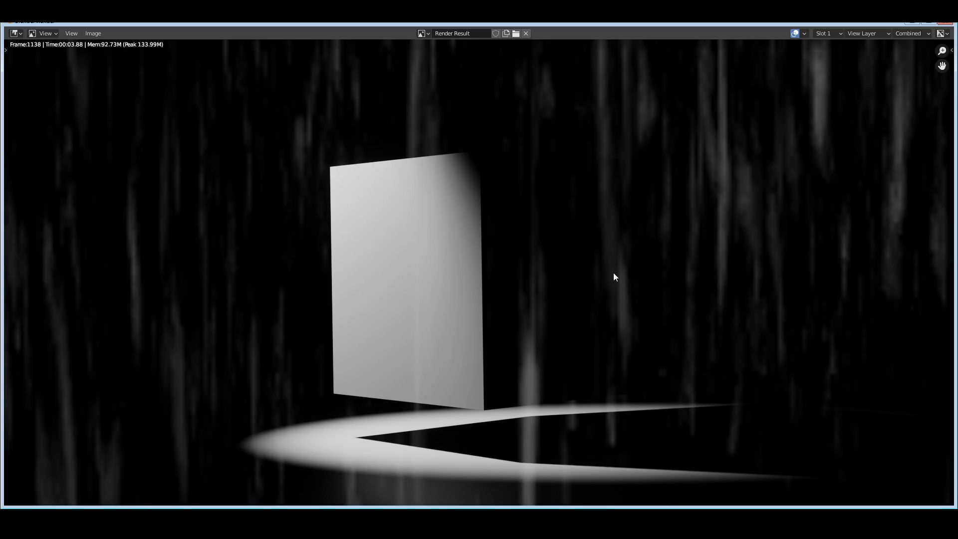
pyautogui.press('Escape')
# Step: Return to the Shading workspace and set the Noise Texture node's detail to 6 and its roughness to 0.725
pyautogui.click(168, 30)
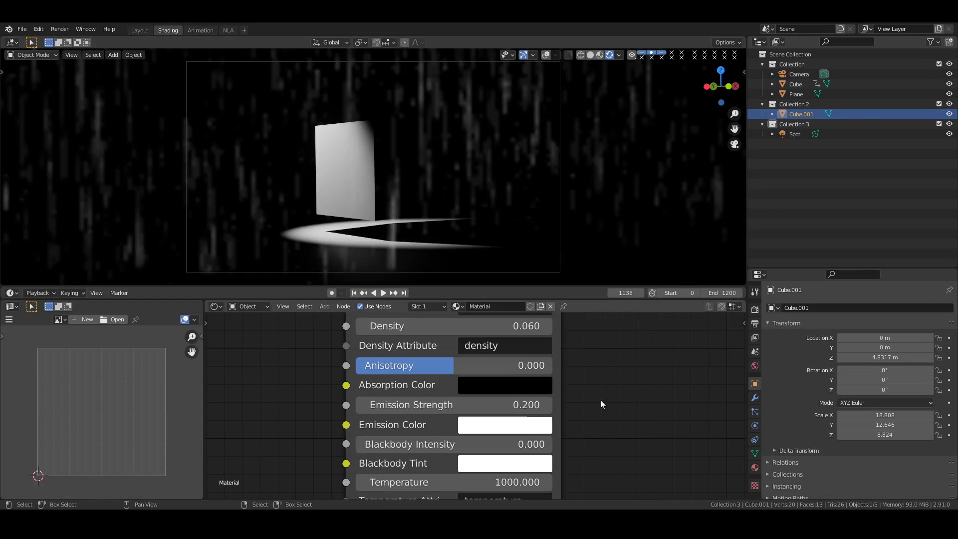
pyautogui.moveTo(347, 394); pyautogui.dragTo(619, 415, button='middle')
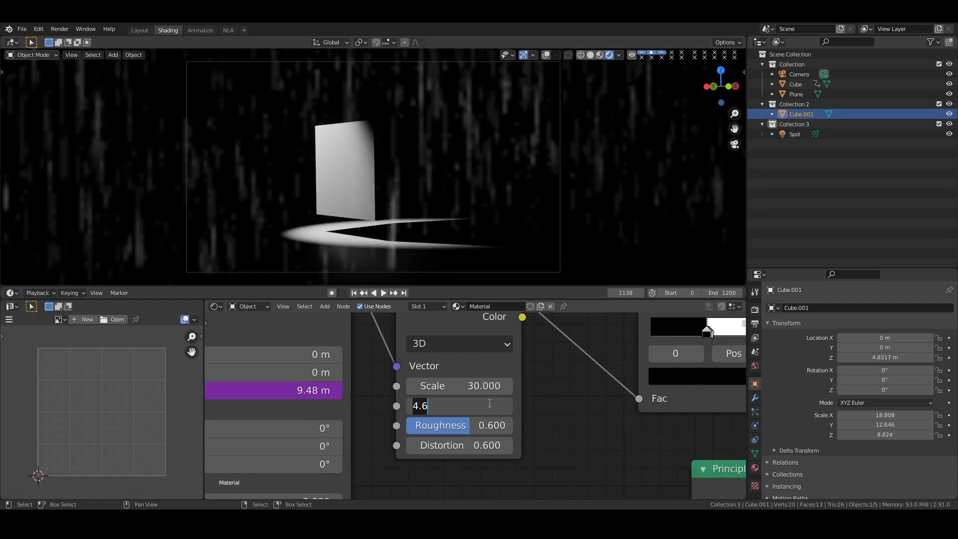
pyautogui.moveTo(419, 404); pyautogui.dragTo(489, 406)
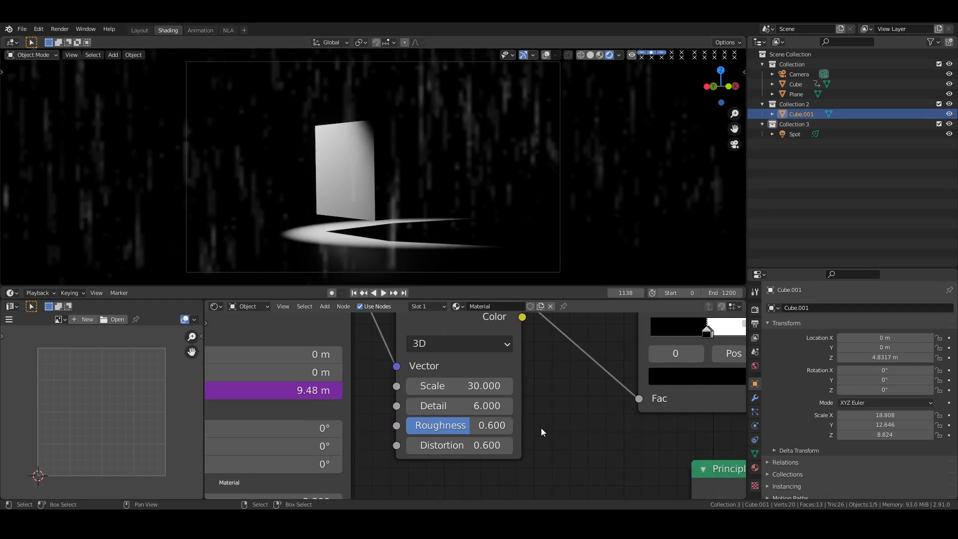
pyautogui.moveTo(491, 429)
pyautogui.mouseDown()
pyautogui.moveTo(477, 430)
pyautogui.moveTo(502, 429)
pyautogui.moveTo(483, 427)
pyautogui.mouseUp()
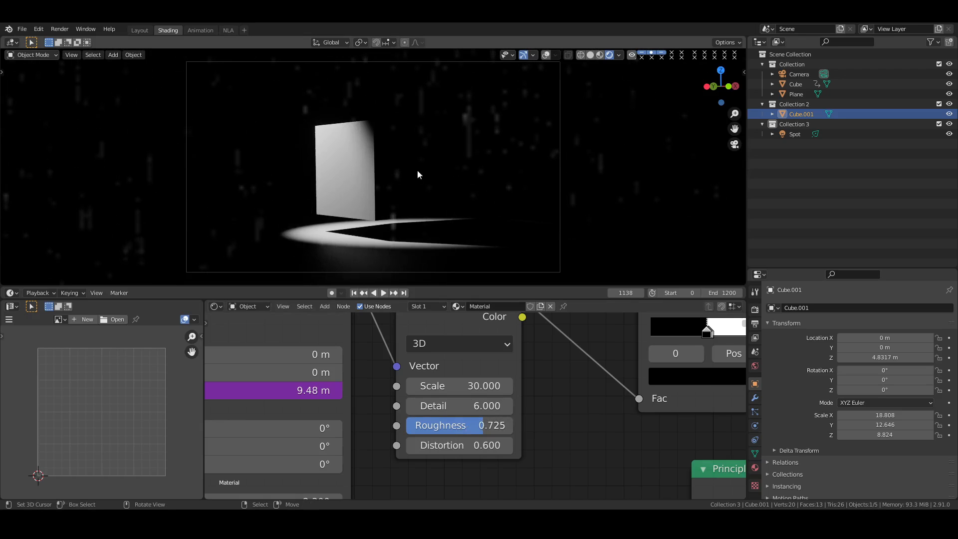
# Step: Render the current frame and play the animation in the Layout workspace to check the fog streaks
pyautogui.press('F12')
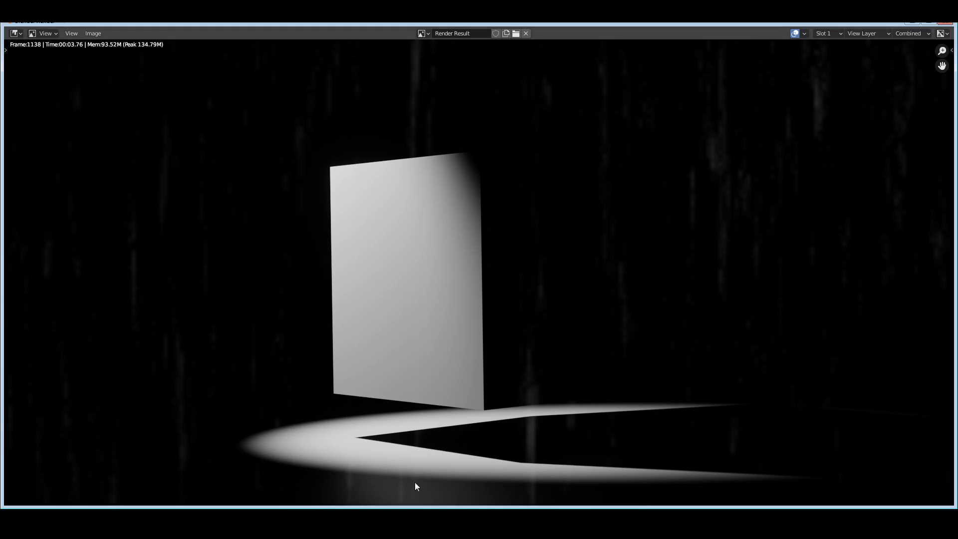
pyautogui.press('Escape')
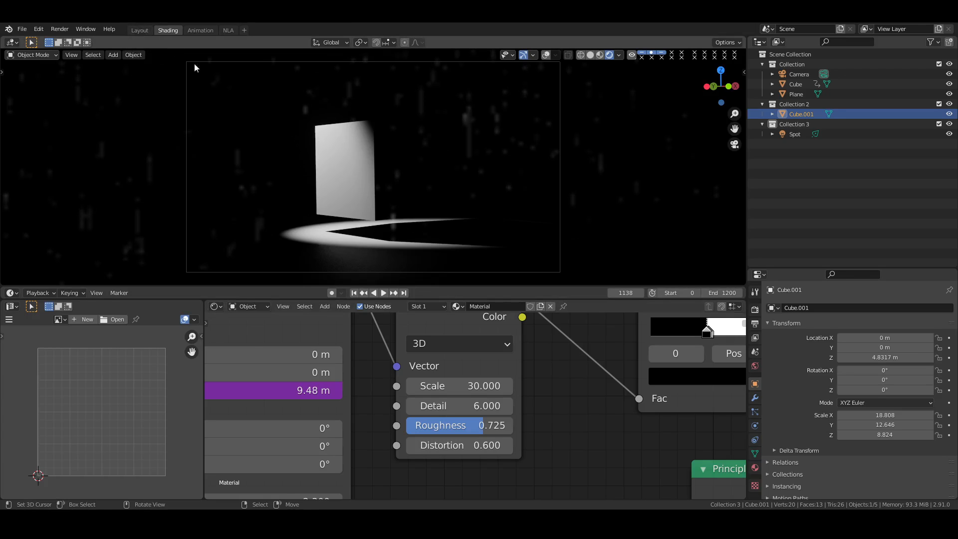
pyautogui.click(140, 30)
pyautogui.press('space')
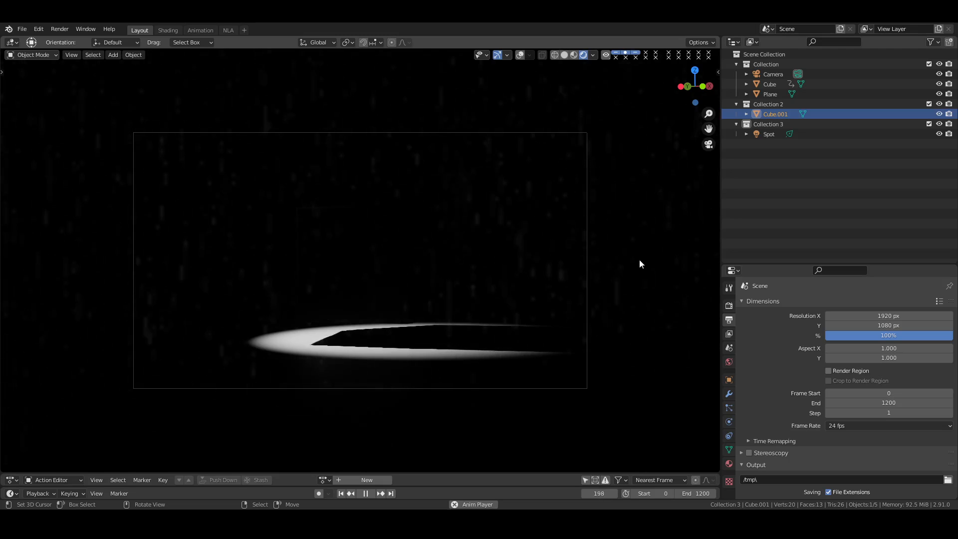
pyautogui.press('space')
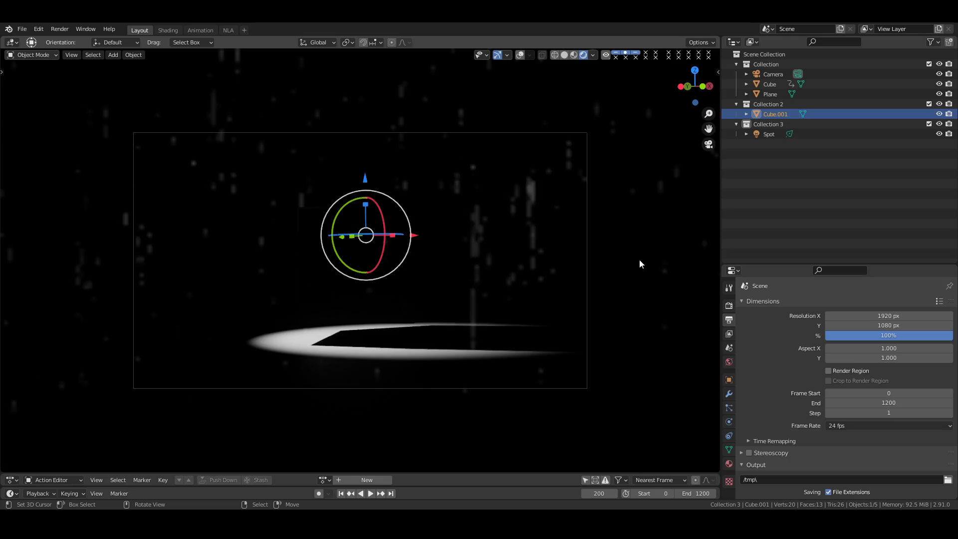
# Step: Set the light clamping of the Eevee volumetric lighting to 6.04 in the render settings
pyautogui.click(731, 306)
pyautogui.click(773, 441)
pyautogui.scroll(-5, 799, 424)
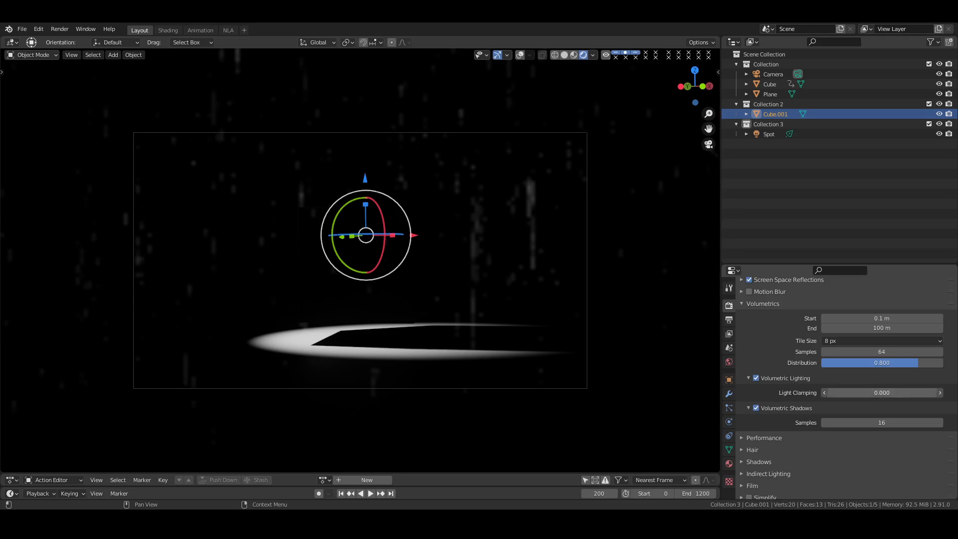
pyautogui.press('BackSpace')
pyautogui.press('BackSpace')
pyautogui.press('BackSpace')
pyautogui.write('3')
pyautogui.press('Return')
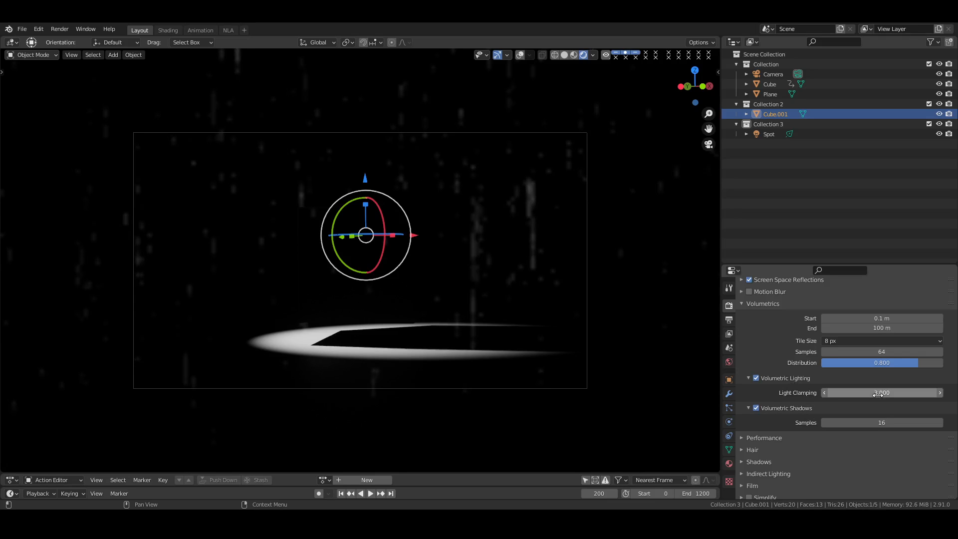
pyautogui.moveTo(878, 394); pyautogui.dragTo(920, 394)
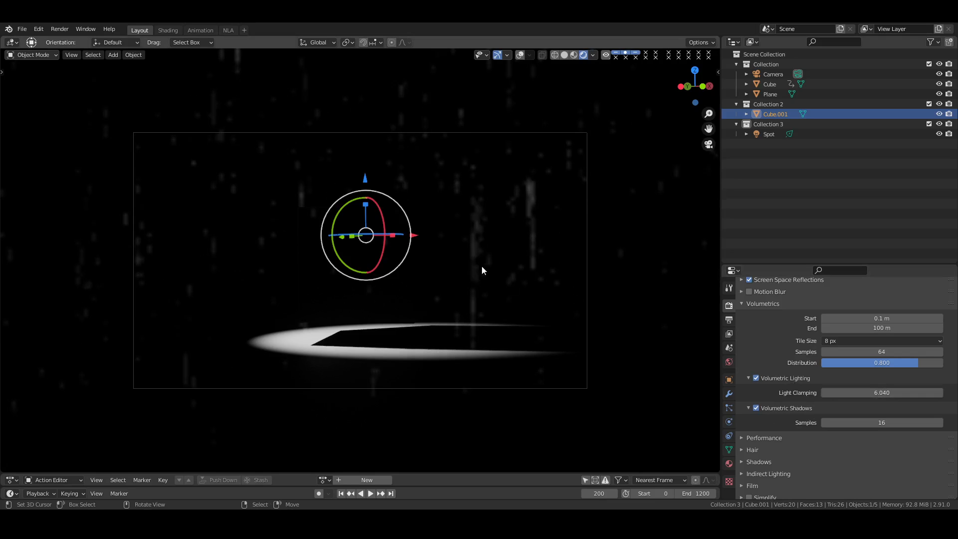
# Step: Activate the box selection tool and deselect all objects
pyautogui.hotkey('shift', 'space')
pyautogui.press('w')
pyautogui.hotkey('alt', 'a')
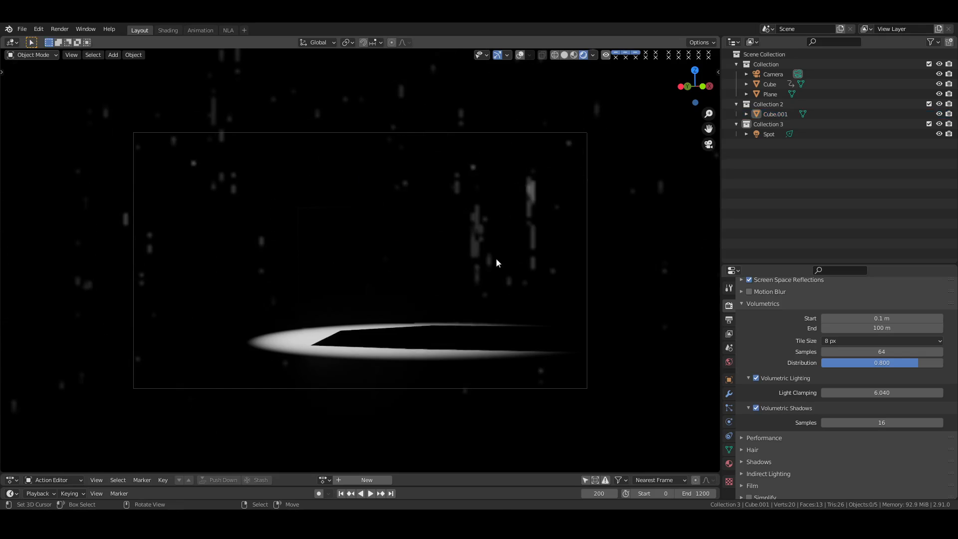
# Step: Play the animation briefly and return to frame 0
pyautogui.press('space')
pyautogui.press('space')
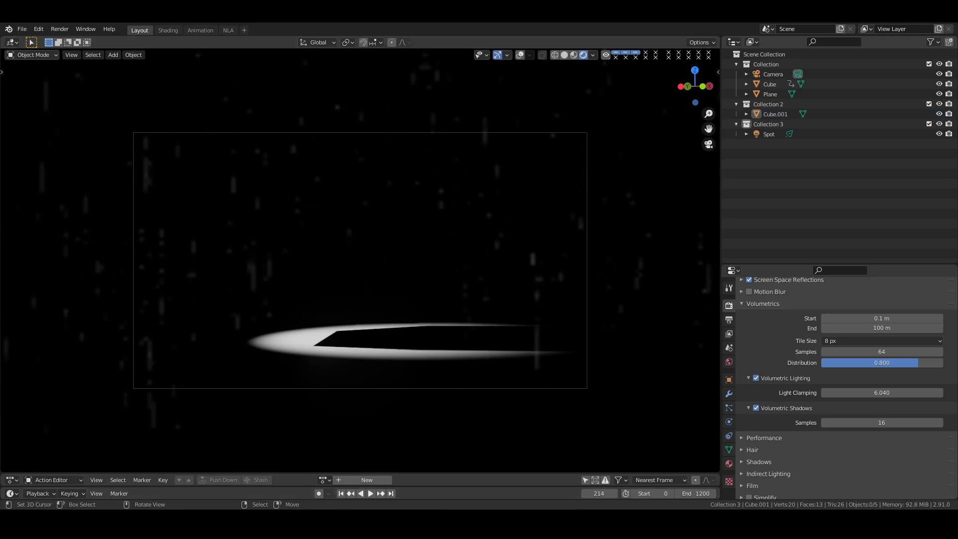
pyautogui.click(341, 493)
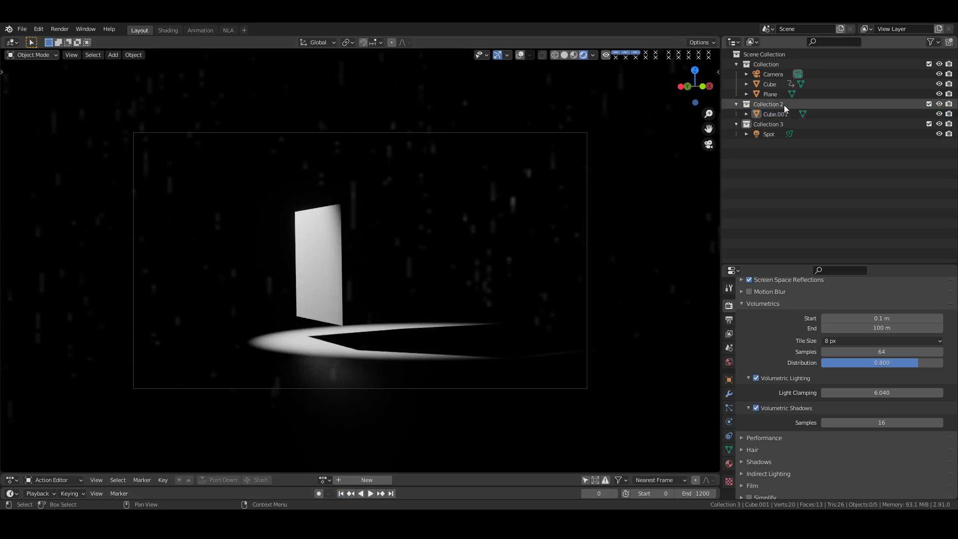
# Step: Create a new material for the rotating cube and set its base color's value to 10
pyautogui.click(773, 85)
pyautogui.click(730, 464)
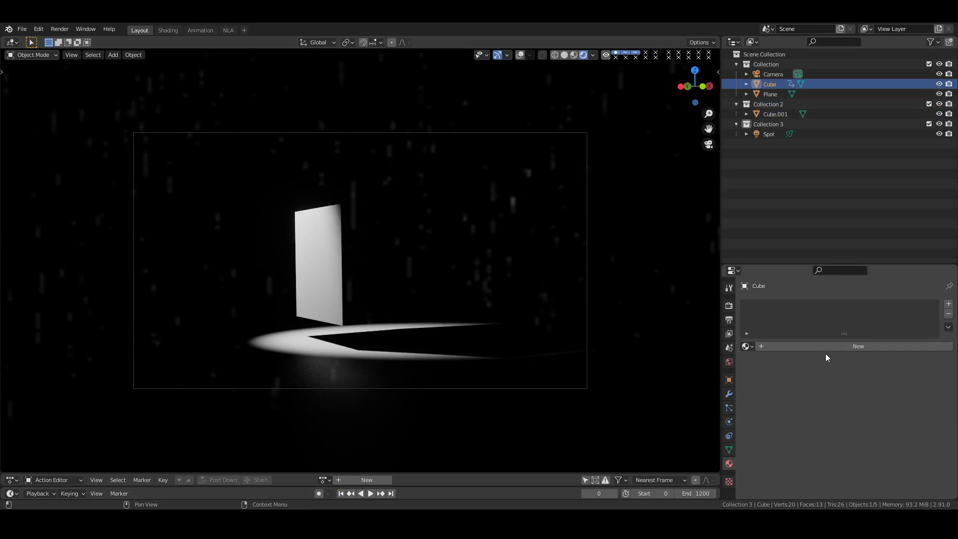
pyautogui.click(834, 345)
pyautogui.moveTo(796, 432); pyautogui.dragTo(792, 342, button='middle')
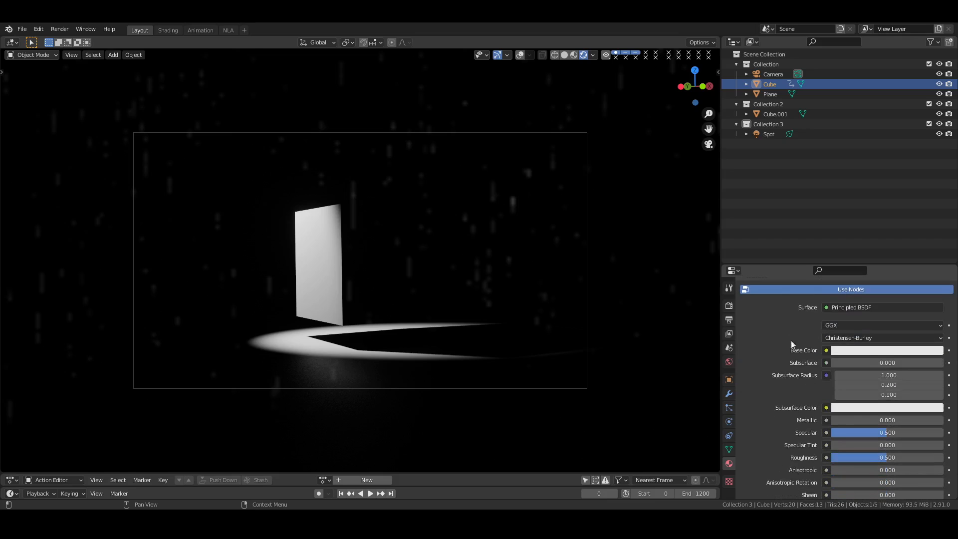
pyautogui.click(869, 352)
pyautogui.write('10')
pyautogui.press('Return')
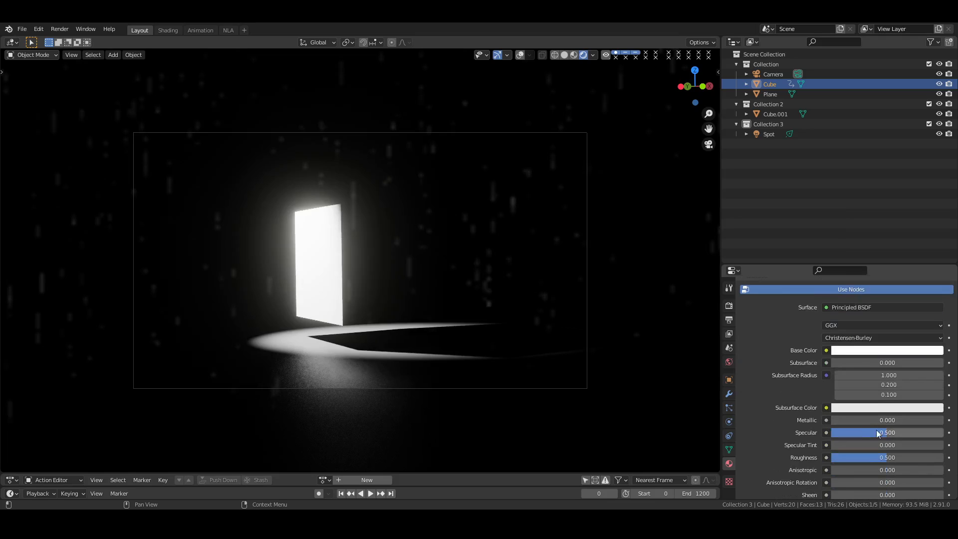
# Step: Set the cube material's roughness to 1, its specular to 0.385 and its metallic to 1
pyautogui.moveTo(873, 457); pyautogui.dragTo(943, 458)
pyautogui.moveTo(887, 432); pyautogui.dragTo(944, 420)
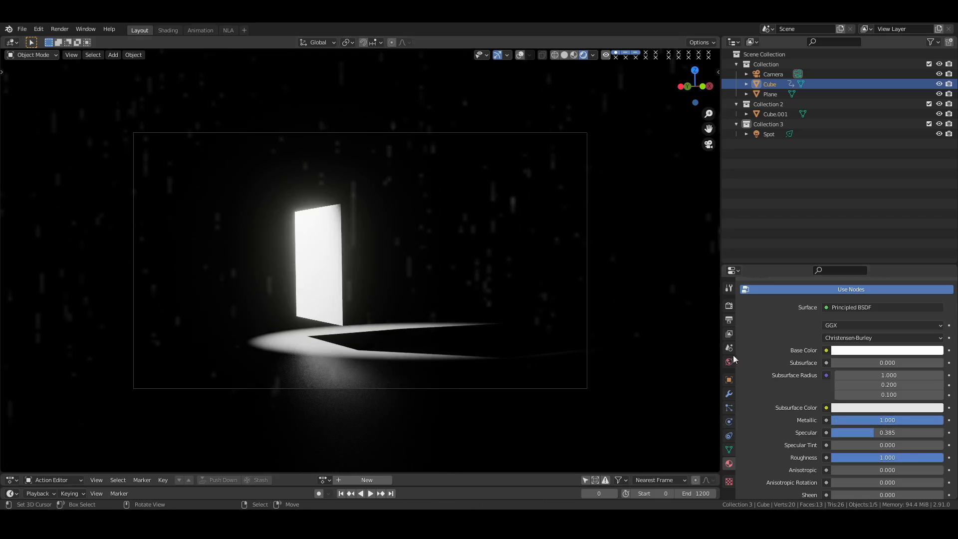
pyautogui.scroll(3, 771, 364)
pyautogui.scroll(-2, 774, 368)
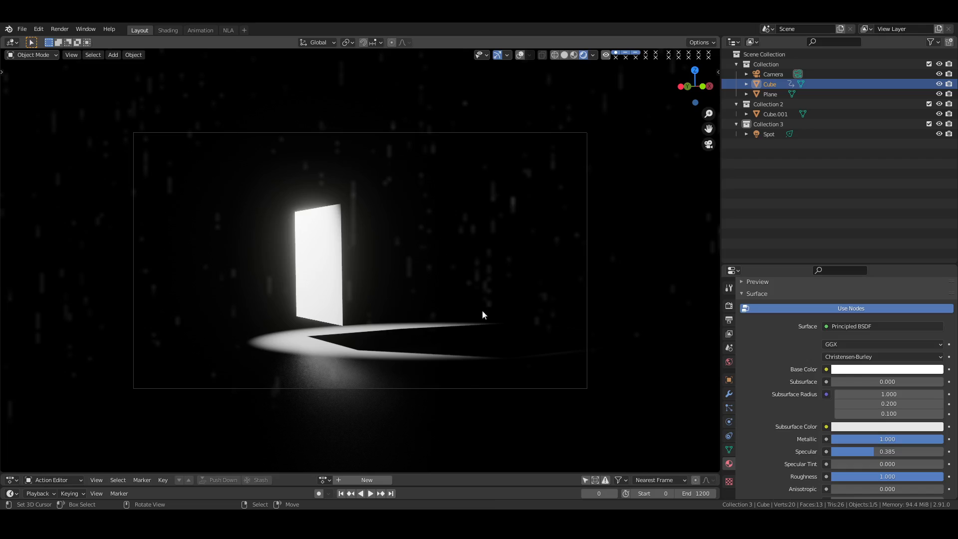
# Step: Play the animation to check the cube's new material, select Collection 3, and return to frame 0
pyautogui.press('space')
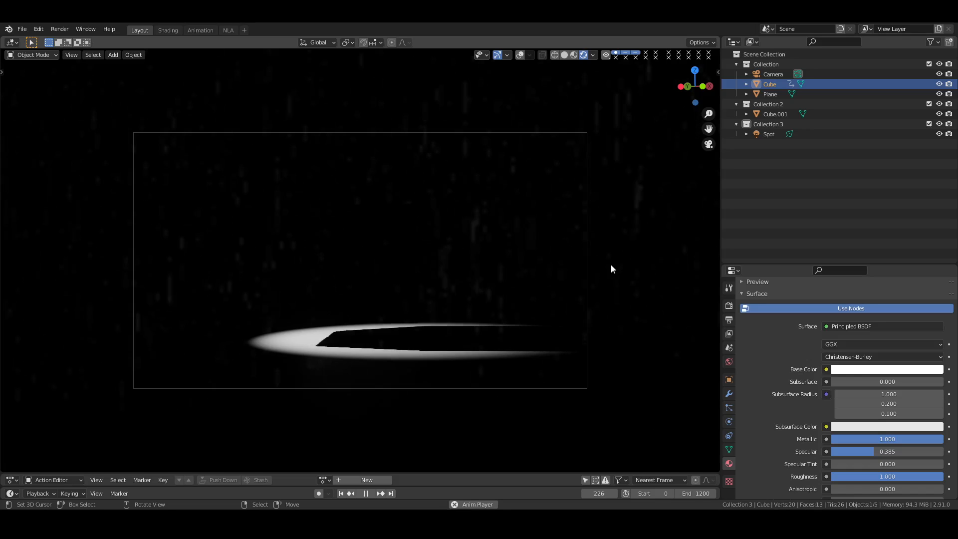
pyautogui.press('space')
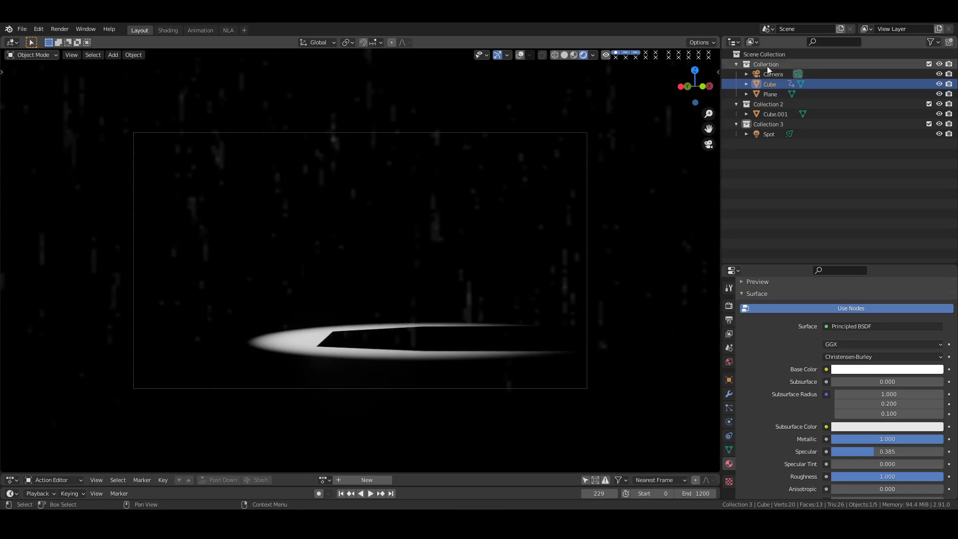
pyautogui.click(770, 124)
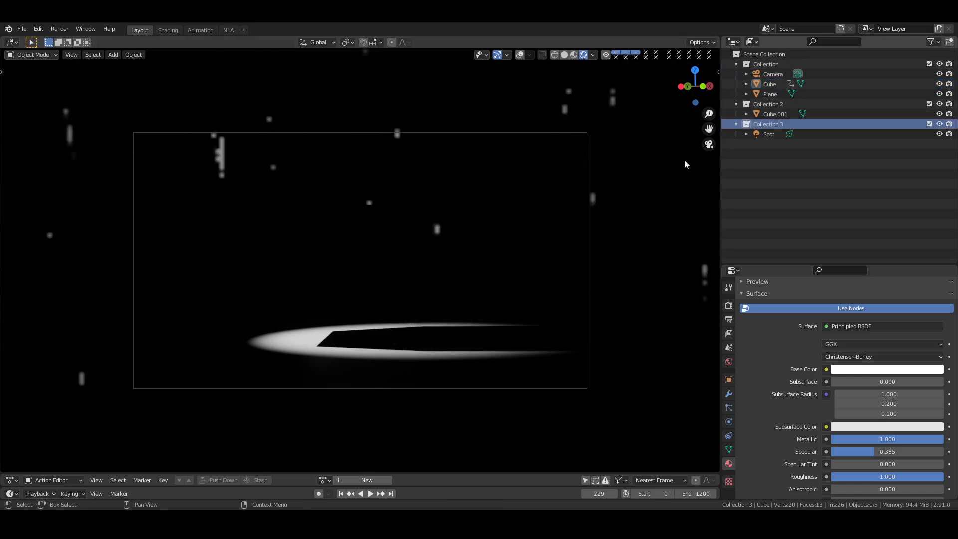
pyautogui.click(341, 493)
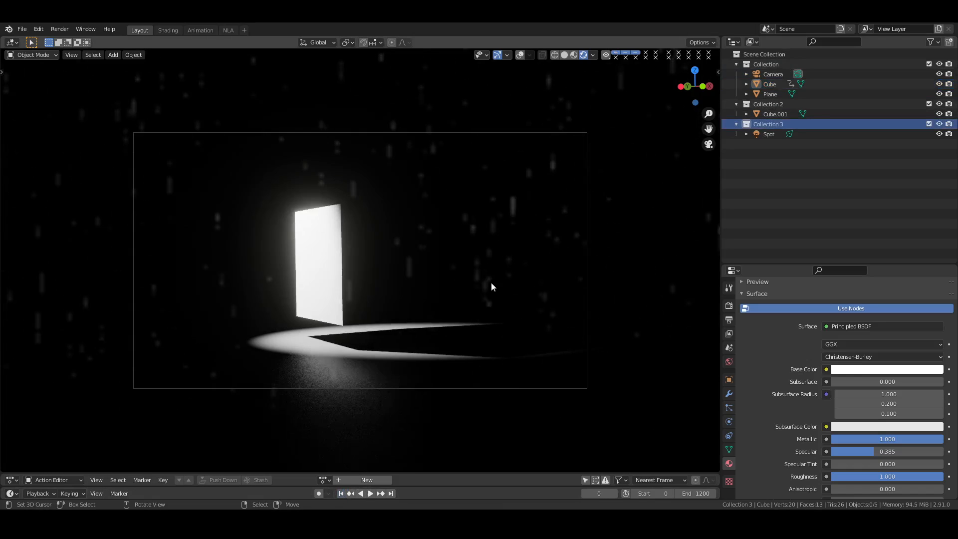
# Step: Leave the camera view and turn on the viewport overlays to see the cube and plane in perspective
pyautogui.moveTo(491, 282); pyautogui.dragTo(483, 276, button='middle')
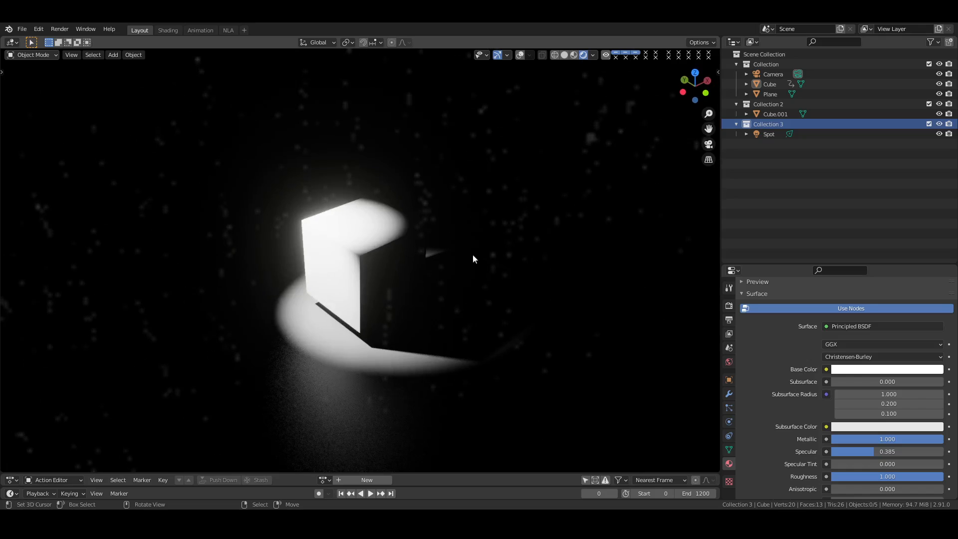
pyautogui.click(520, 55)
pyautogui.moveTo(485, 271); pyautogui.dragTo(468, 256, button='middle')
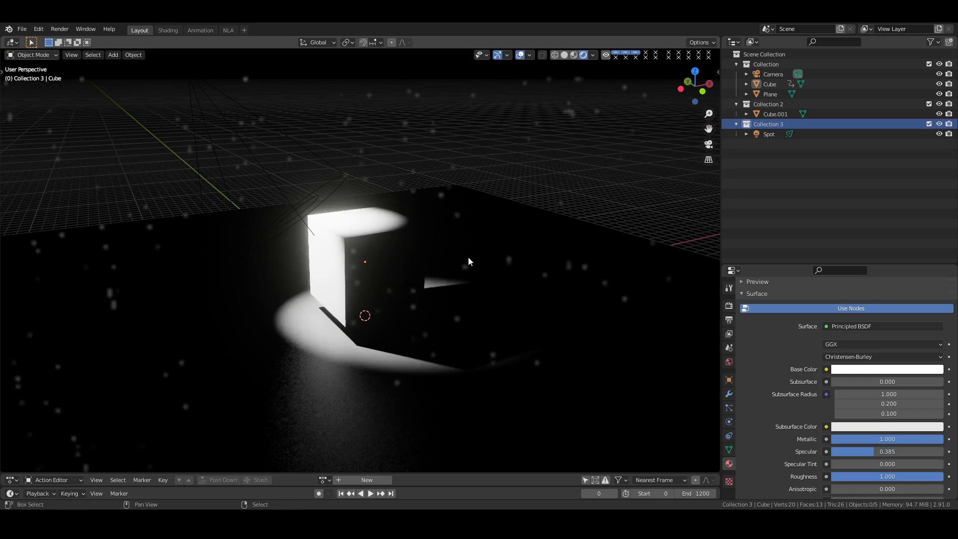
# Step: Add a second spot light to Collection 3 and raise it along the Z axis above the cube
pyautogui.hotkey('shift', 'a')
pyautogui.moveTo(465, 269)
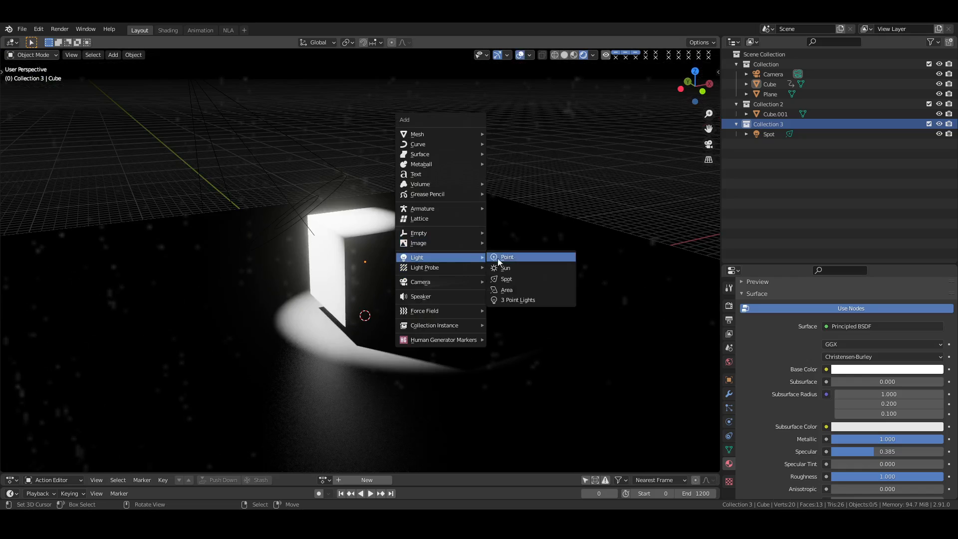
pyautogui.click(518, 278)
pyautogui.moveTo(442, 307); pyautogui.dragTo(429, 312, button='middle')
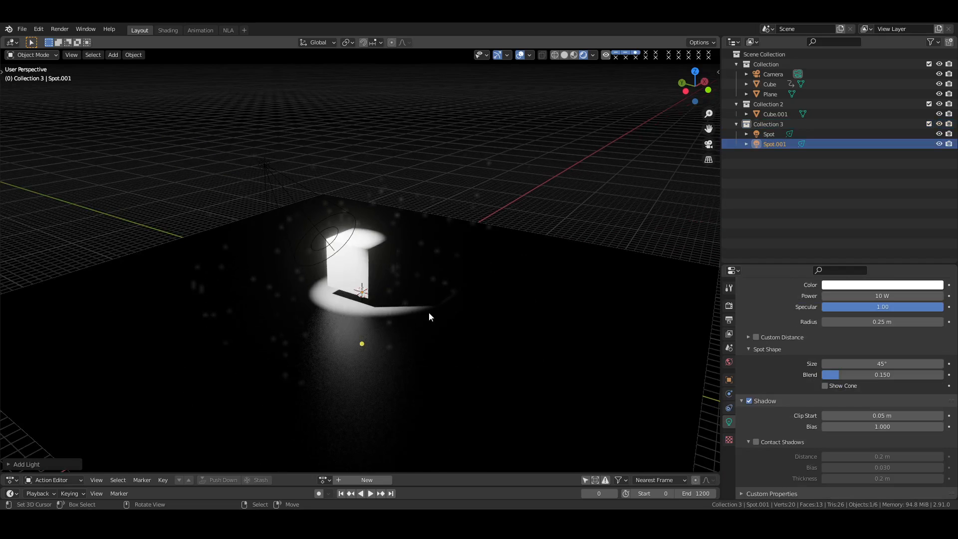
pyautogui.press('g')
pyautogui.press('z')
pyautogui.click(454, 196)
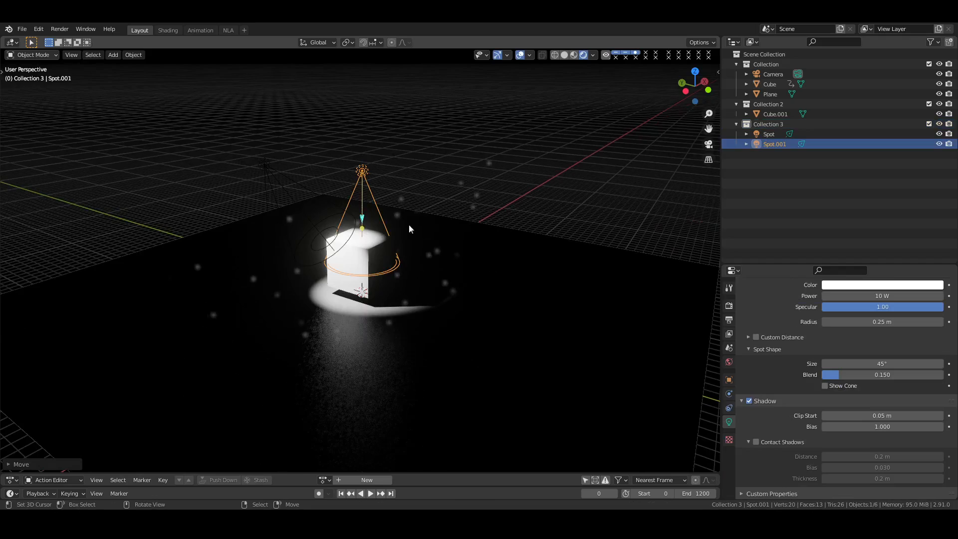
# Step: Move the new spot light along the Y axis away from the cube, to the side opposite the first spot light
pyautogui.moveTo(454, 196); pyautogui.dragTo(394, 306, button='middle')
pyautogui.hotkey('shift', 'space')
pyautogui.press('g')
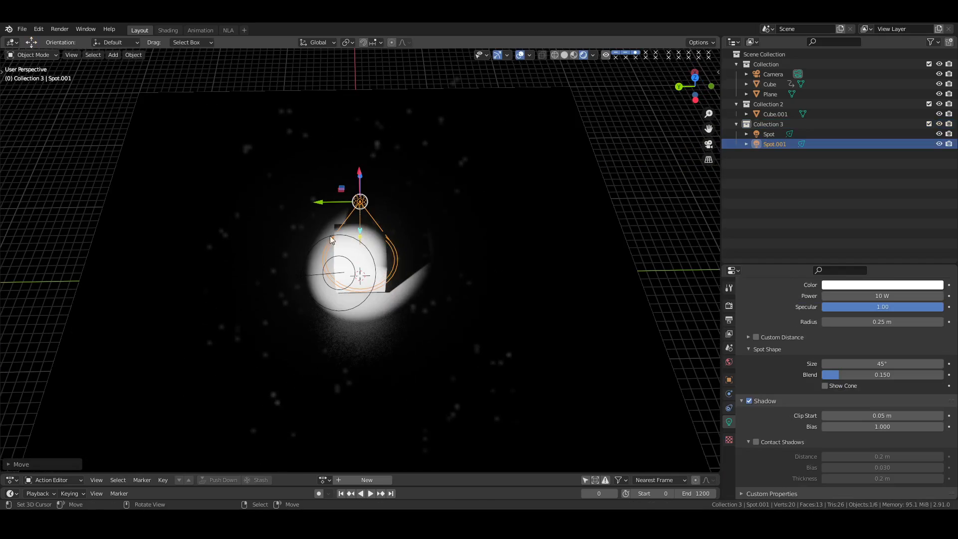
pyautogui.moveTo(325, 197); pyautogui.dragTo(457, 197)
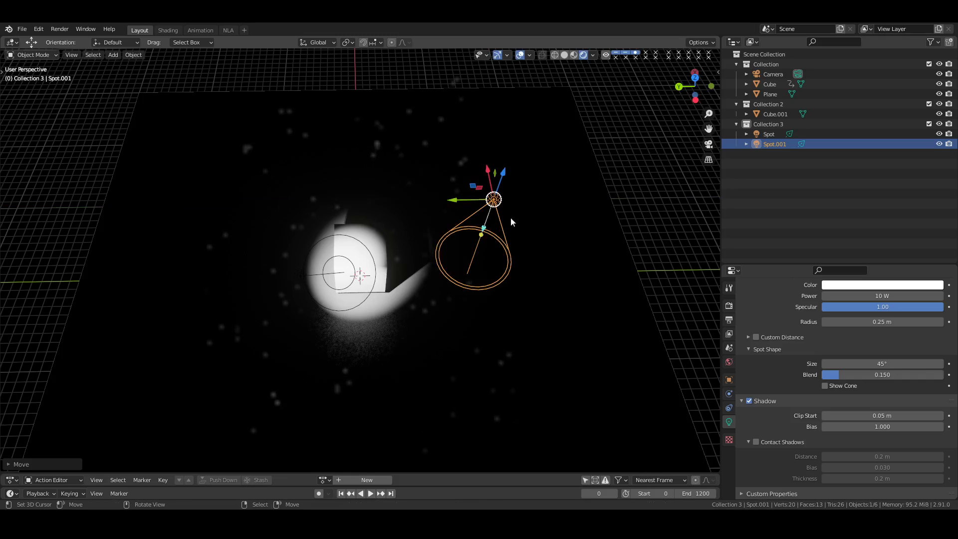
# Step: Rotate the new spot light so its cone points down at the unlit side of the cube
pyautogui.hotkey('shift', 'space')
pyautogui.press('r')
pyautogui.moveTo(520, 180); pyautogui.dragTo(534, 196)
pyautogui.moveTo(613, 298); pyautogui.dragTo(574, 239, button='middle')
pyautogui.hotkey('shift', 'space')
pyautogui.press('t')
pyautogui.moveTo(493, 120); pyautogui.dragTo(497, 143)
pyautogui.moveTo(509, 186); pyautogui.dragTo(512, 176)
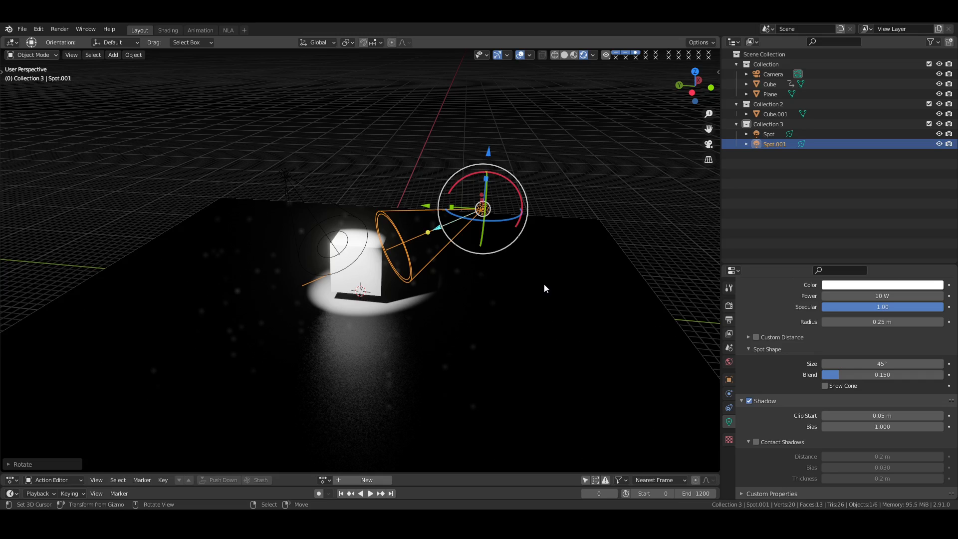
# Step: Set the new spot light's power to 1500 W, its specular to 0.15 and its radius to 6.36 m
pyautogui.click(880, 296)
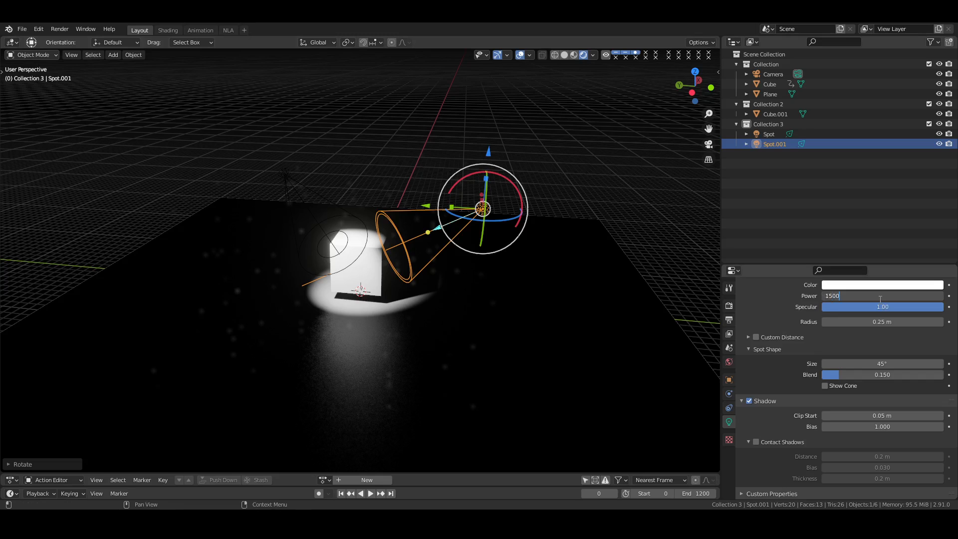
pyautogui.press('Return')
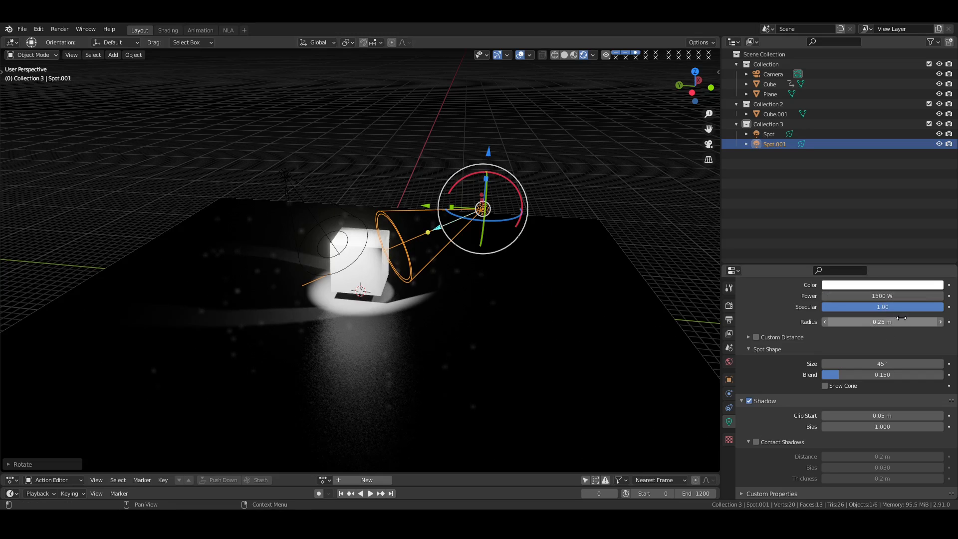
pyautogui.moveTo(915, 307); pyautogui.dragTo(839, 307)
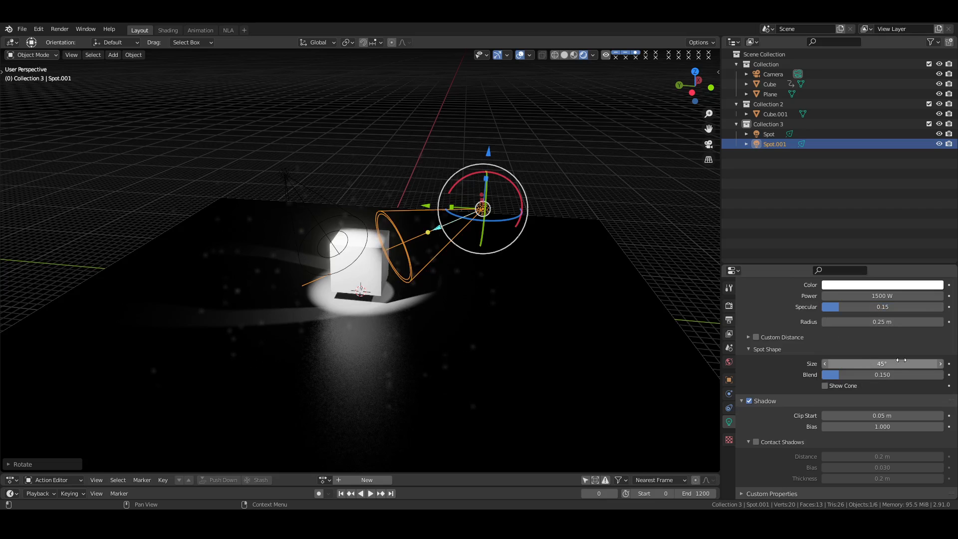
pyautogui.moveTo(882, 363)
pyautogui.mouseDown()
pyautogui.moveTo(913, 364)
pyautogui.moveTo(869, 357)
pyautogui.mouseUp()
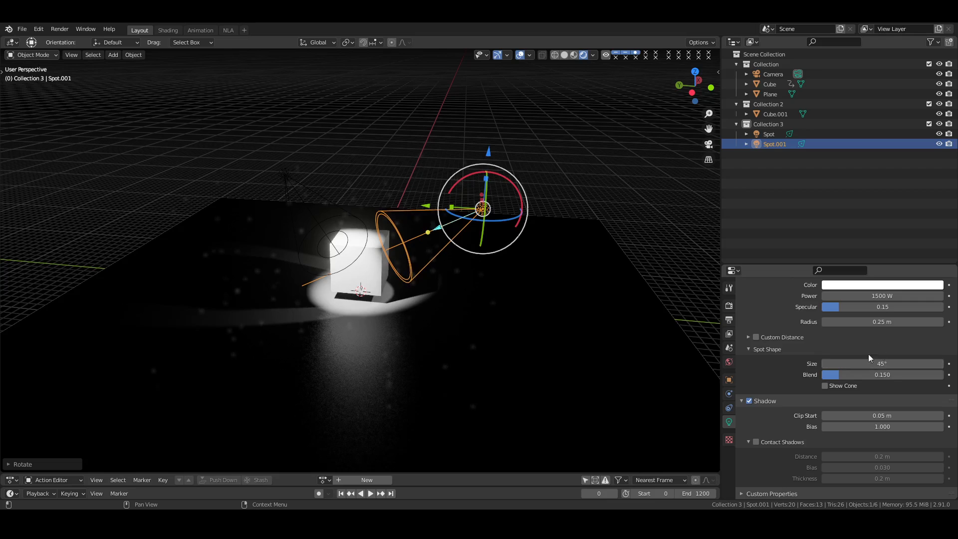
pyautogui.moveTo(844, 321); pyautogui.dragTo(872, 322)
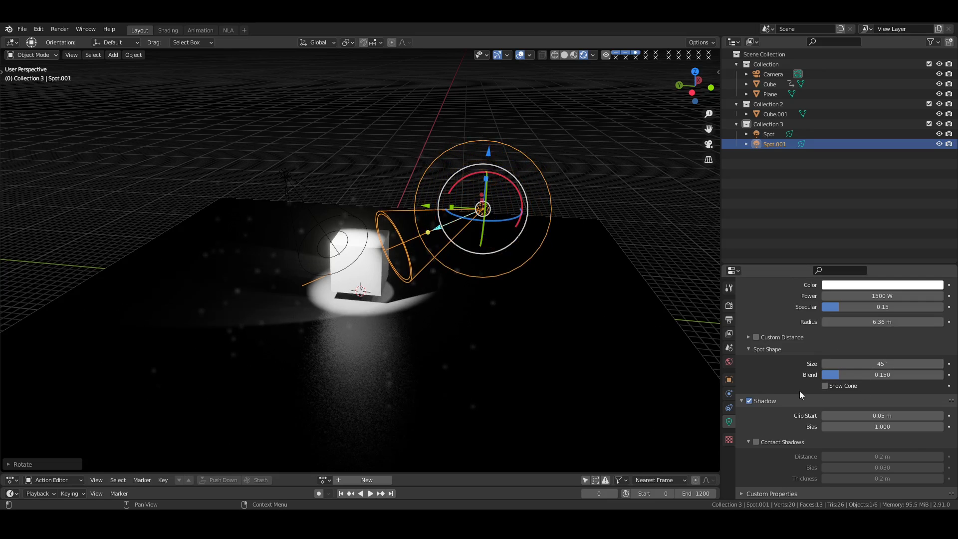
# Step: Enable contact shadows and custom distance for the new spot light, with the distance set to 16 m
pyautogui.click(756, 441)
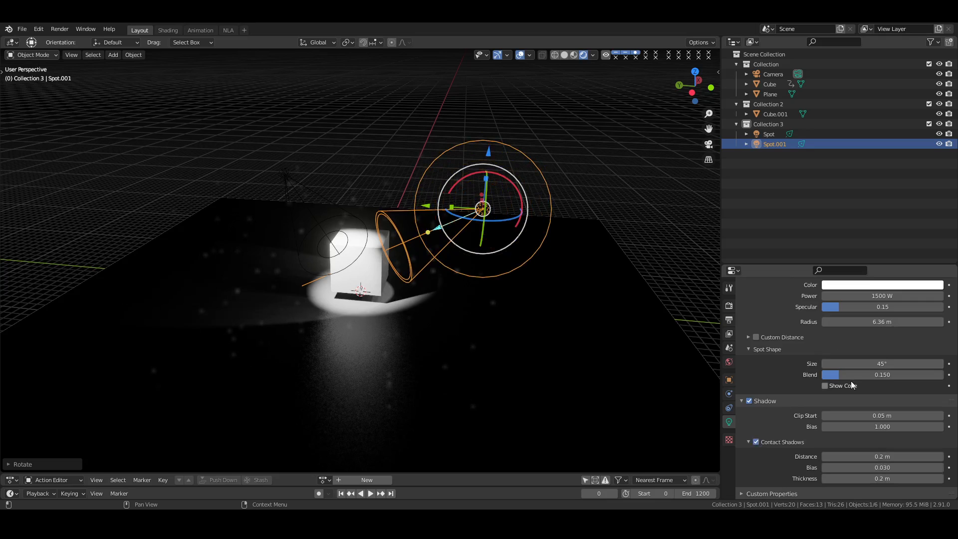
pyautogui.click(750, 338)
pyautogui.click(756, 337)
pyautogui.doubleClick(875, 351)
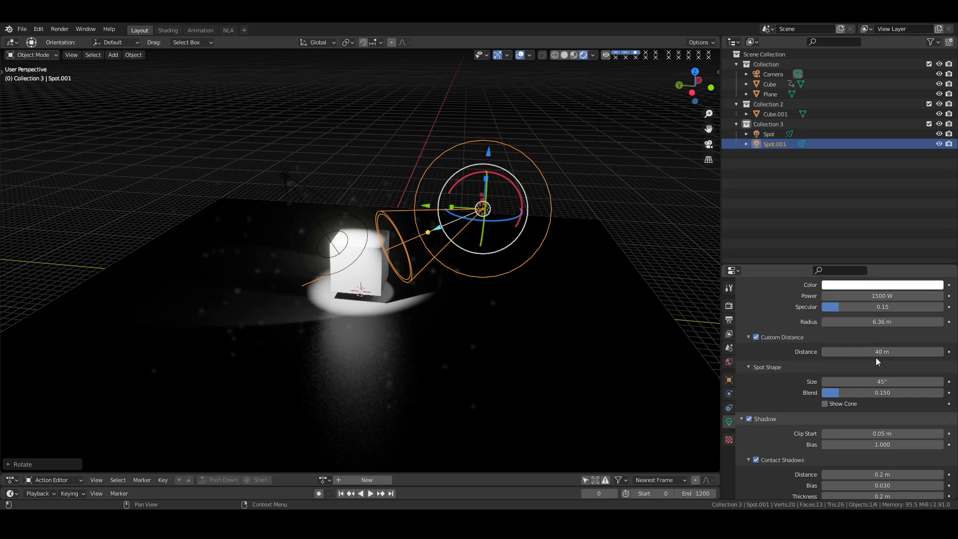
pyautogui.write('5.1')
pyautogui.press('Return')
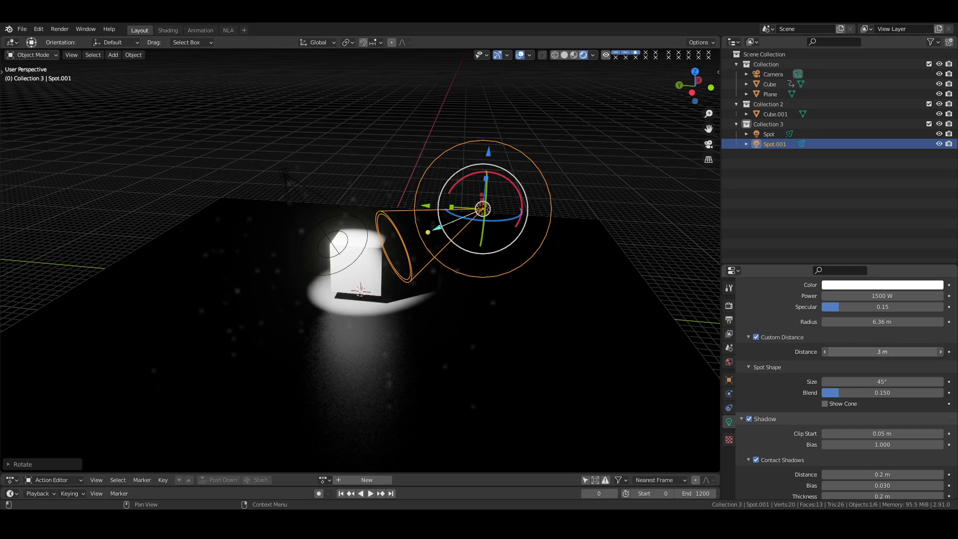
pyautogui.moveTo(876, 351); pyautogui.dragTo(902, 352)
# Step: In the camera view, lower the new spot light slightly along Z and tilt it to re-aim its cone at the cube
pyautogui.press('KP_0')
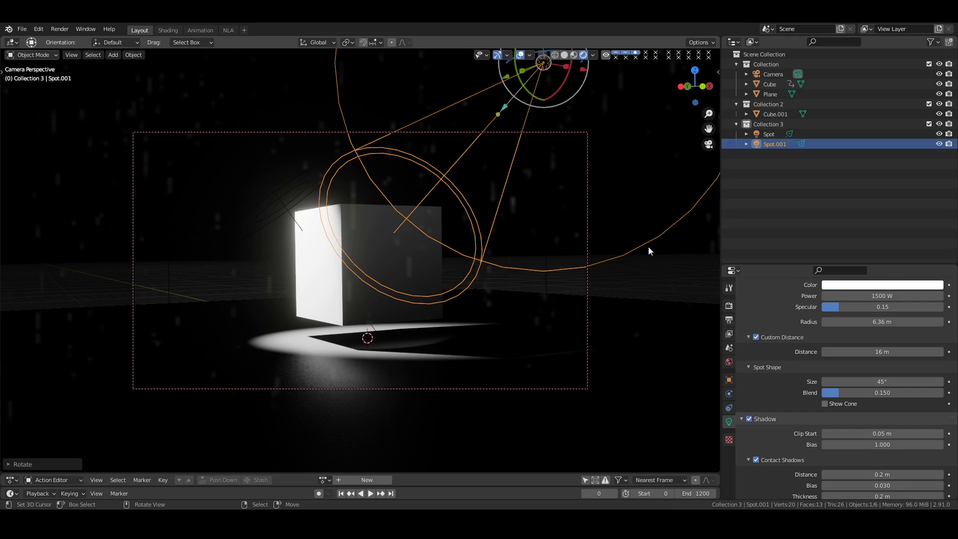
pyautogui.press('g')
pyautogui.press('z')
pyautogui.click(650, 279)
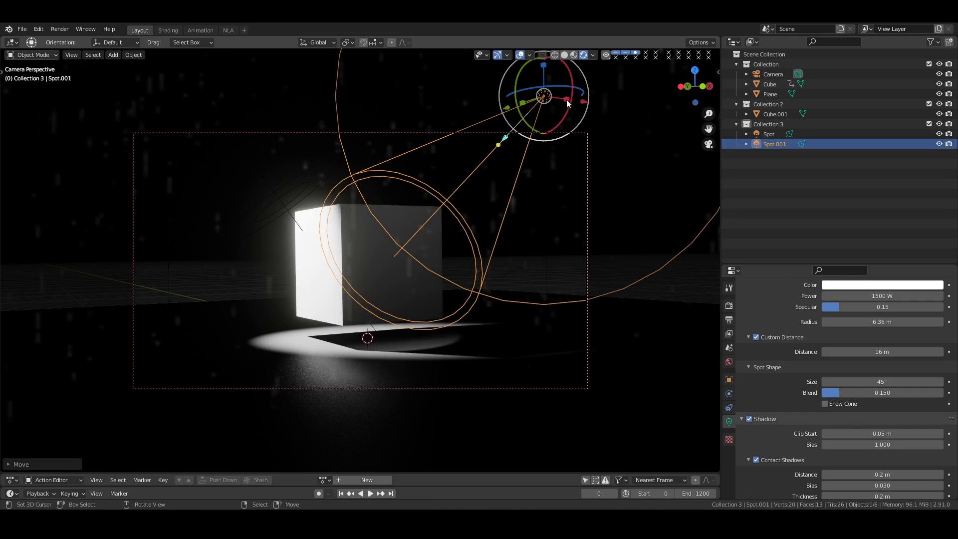
pyautogui.moveTo(568, 103)
pyautogui.mouseDown()
pyautogui.moveTo(562, 128)
pyautogui.moveTo(564, 118)
pyautogui.mouseUp()
# Step: Set the new spot light's blend to 1, tilt its cone upward and lower the light about 2 m along Z
pyautogui.moveTo(843, 393); pyautogui.dragTo(938, 393)
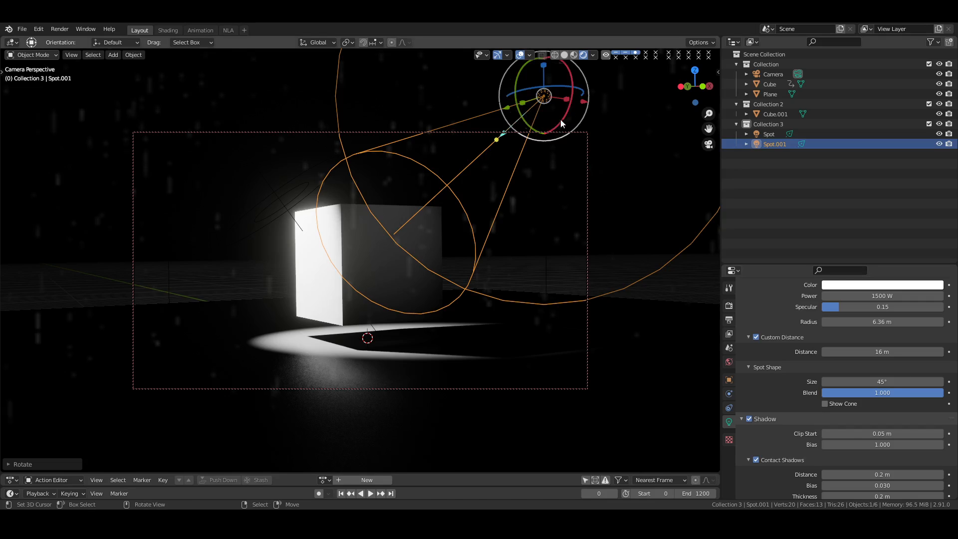
pyautogui.moveTo(564, 119); pyautogui.dragTo(562, 118)
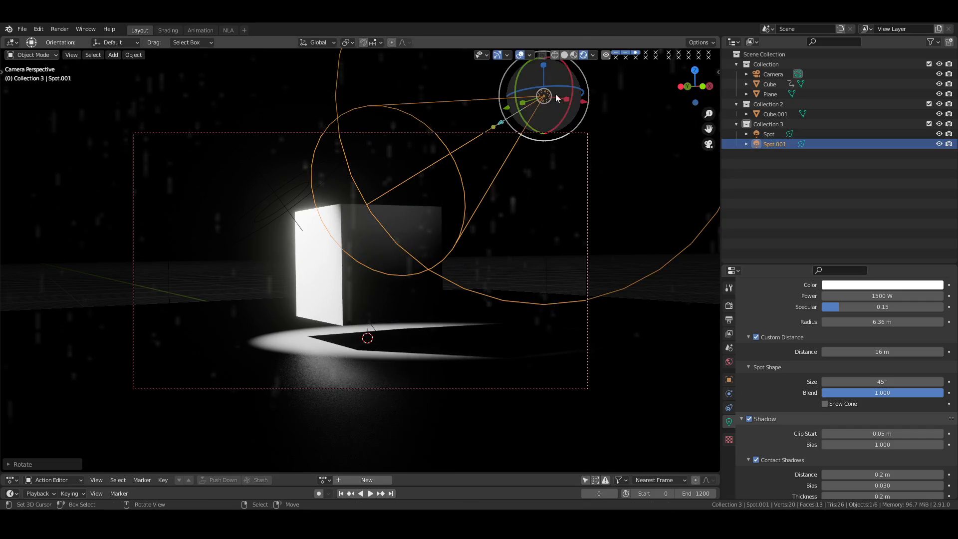
pyautogui.press('g')
pyautogui.press('z')
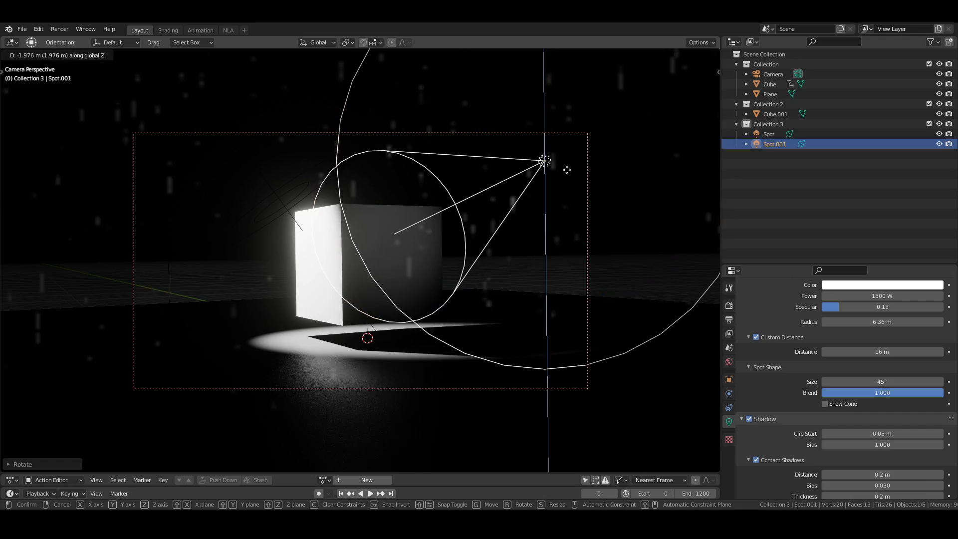
pyautogui.click(566, 172)
# Step: Deselect the light, turn off the viewport overlays and play the animation to check the new lighting
pyautogui.click(475, 313)
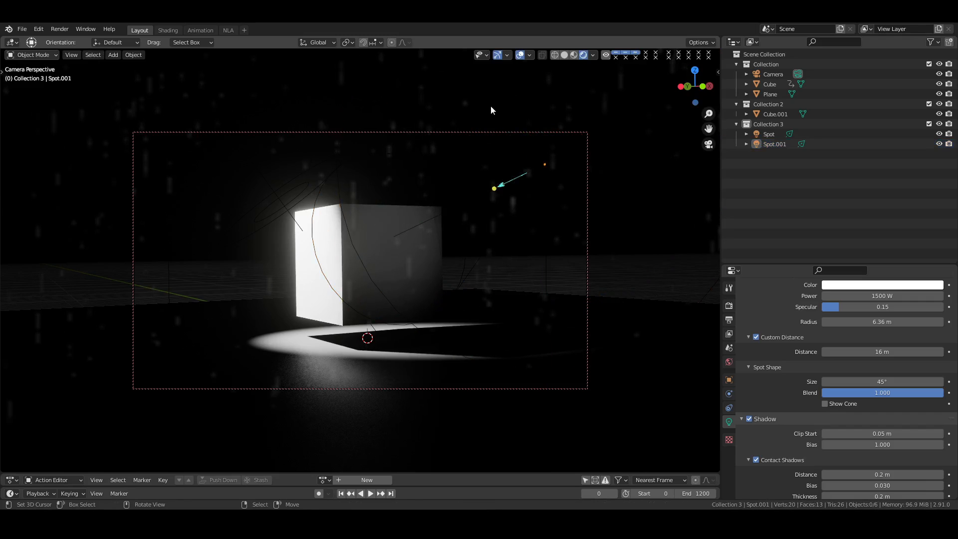
pyautogui.click(519, 55)
pyautogui.press('space')
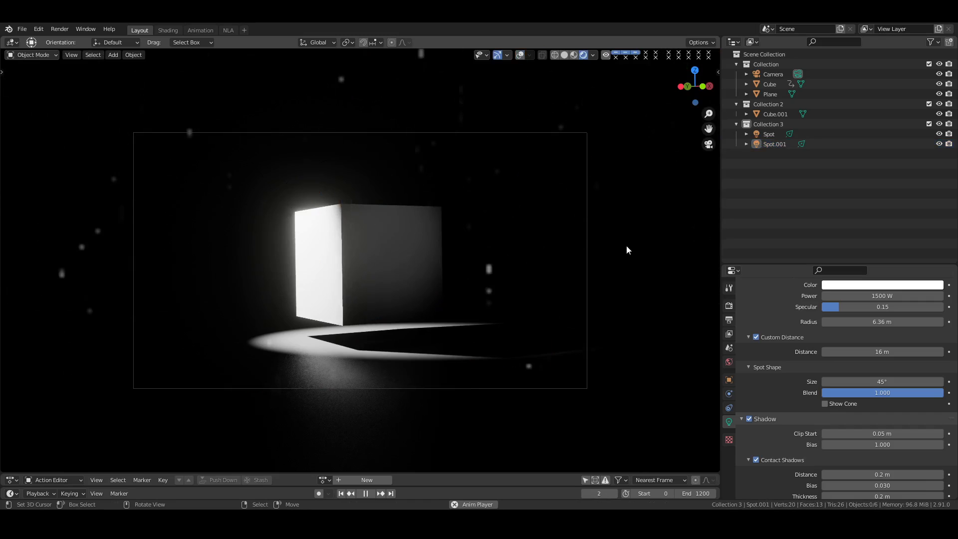